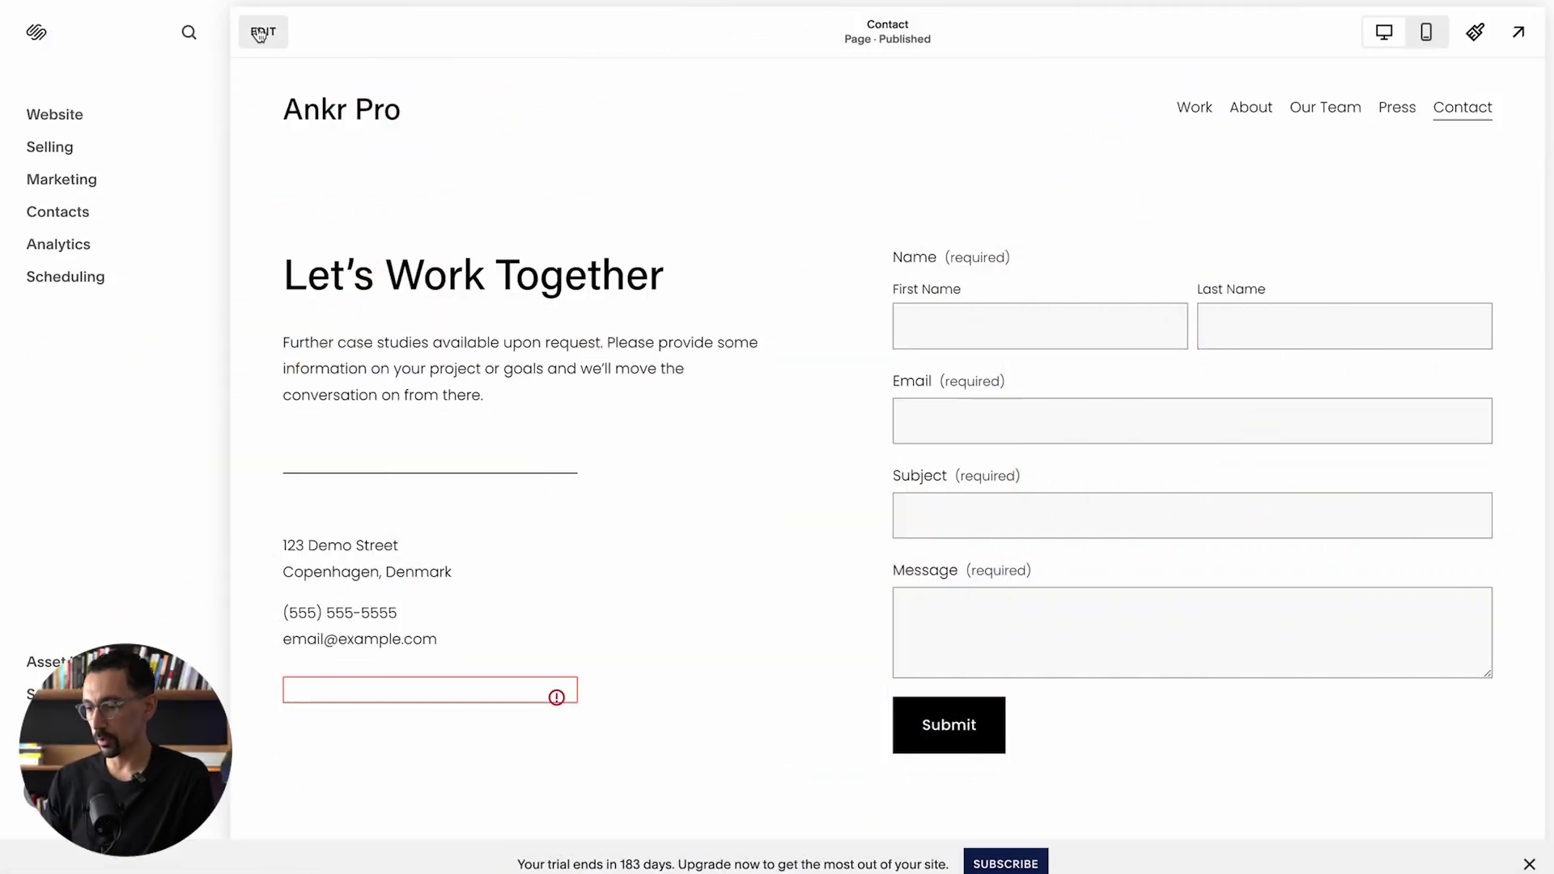
Step: Apply the rounded grey field style to the contact form from its Design options
click(259, 34)
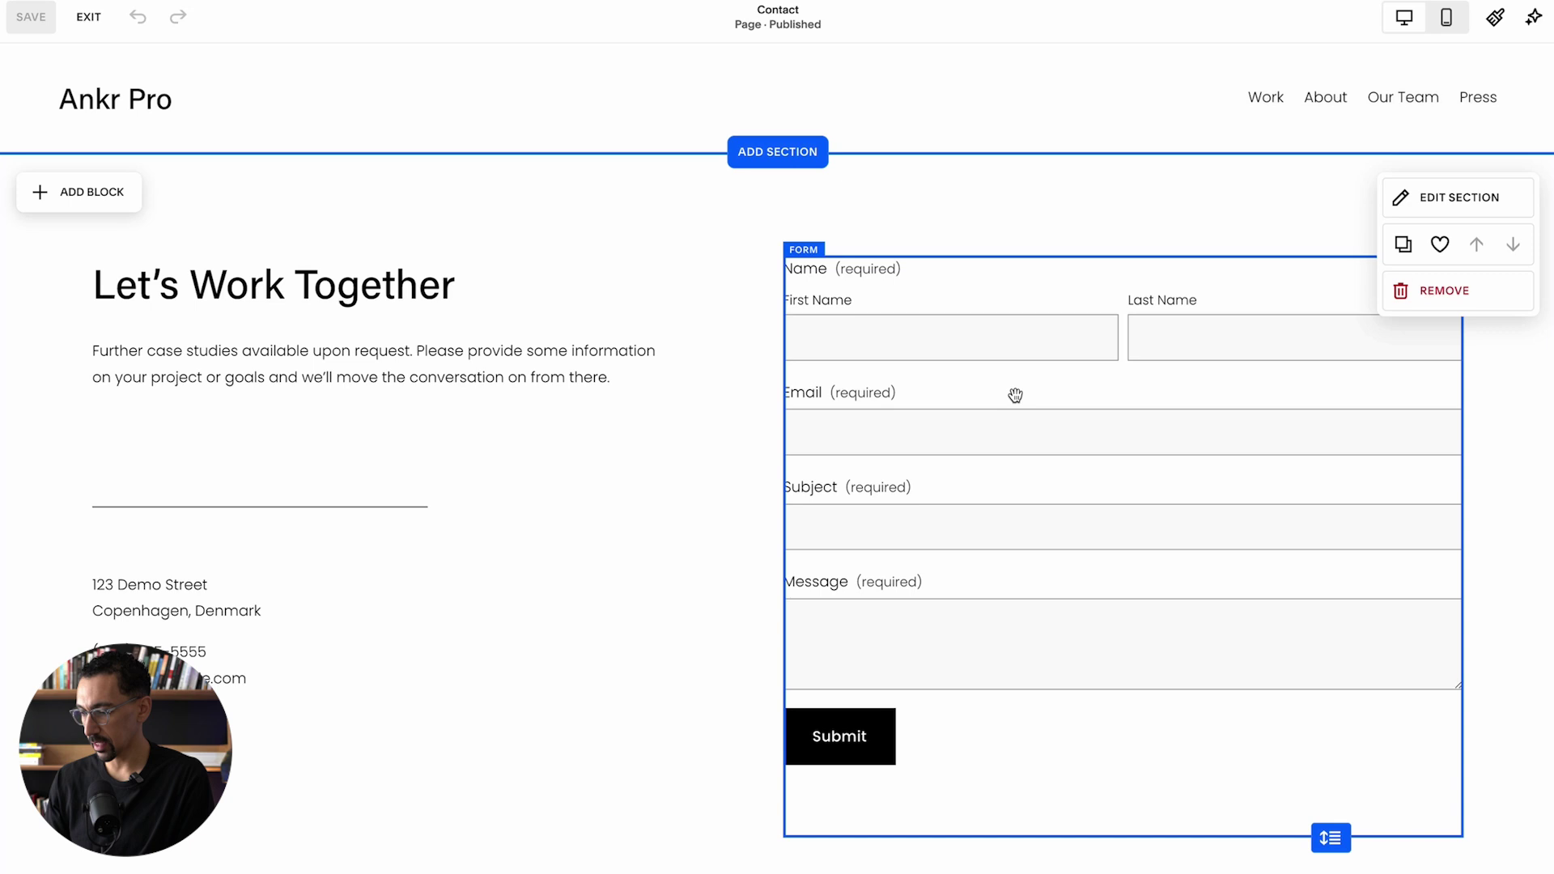
double_click(1015, 395)
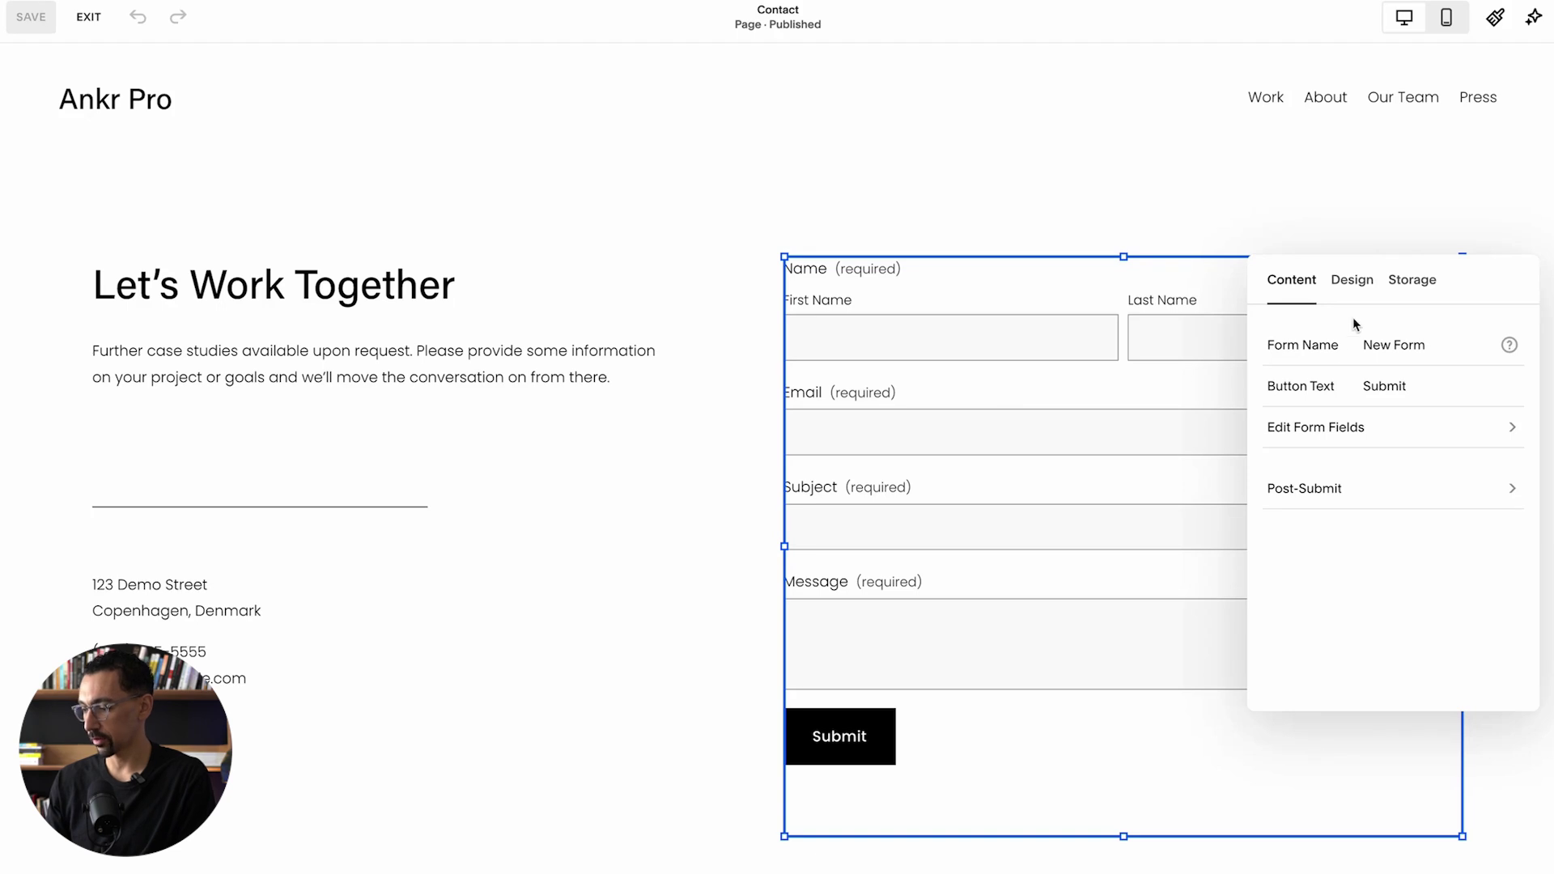
click(1353, 283)
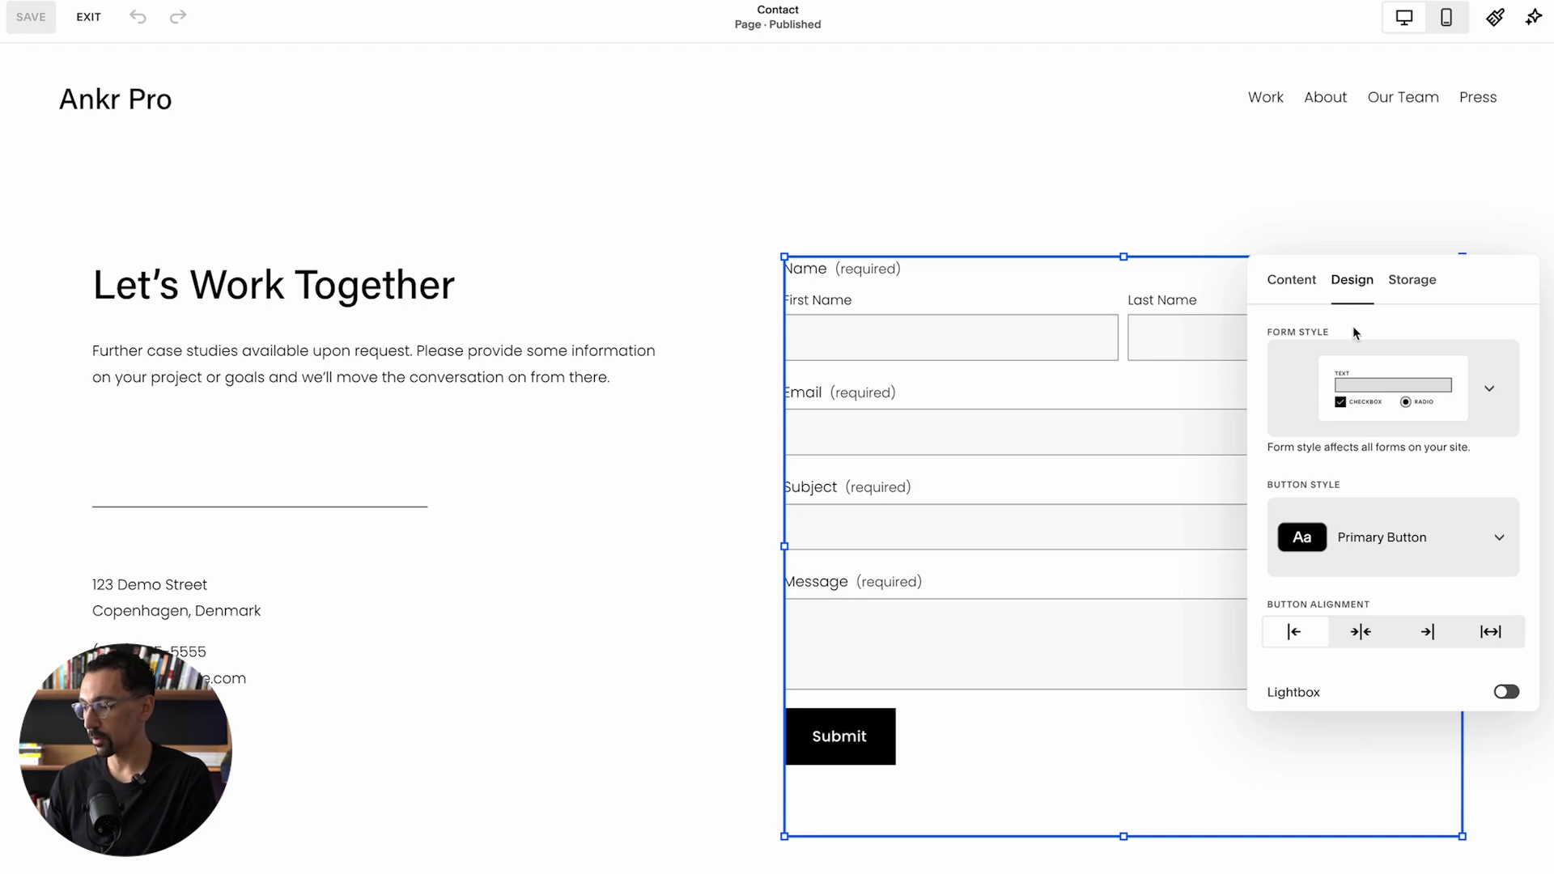
click(1426, 390)
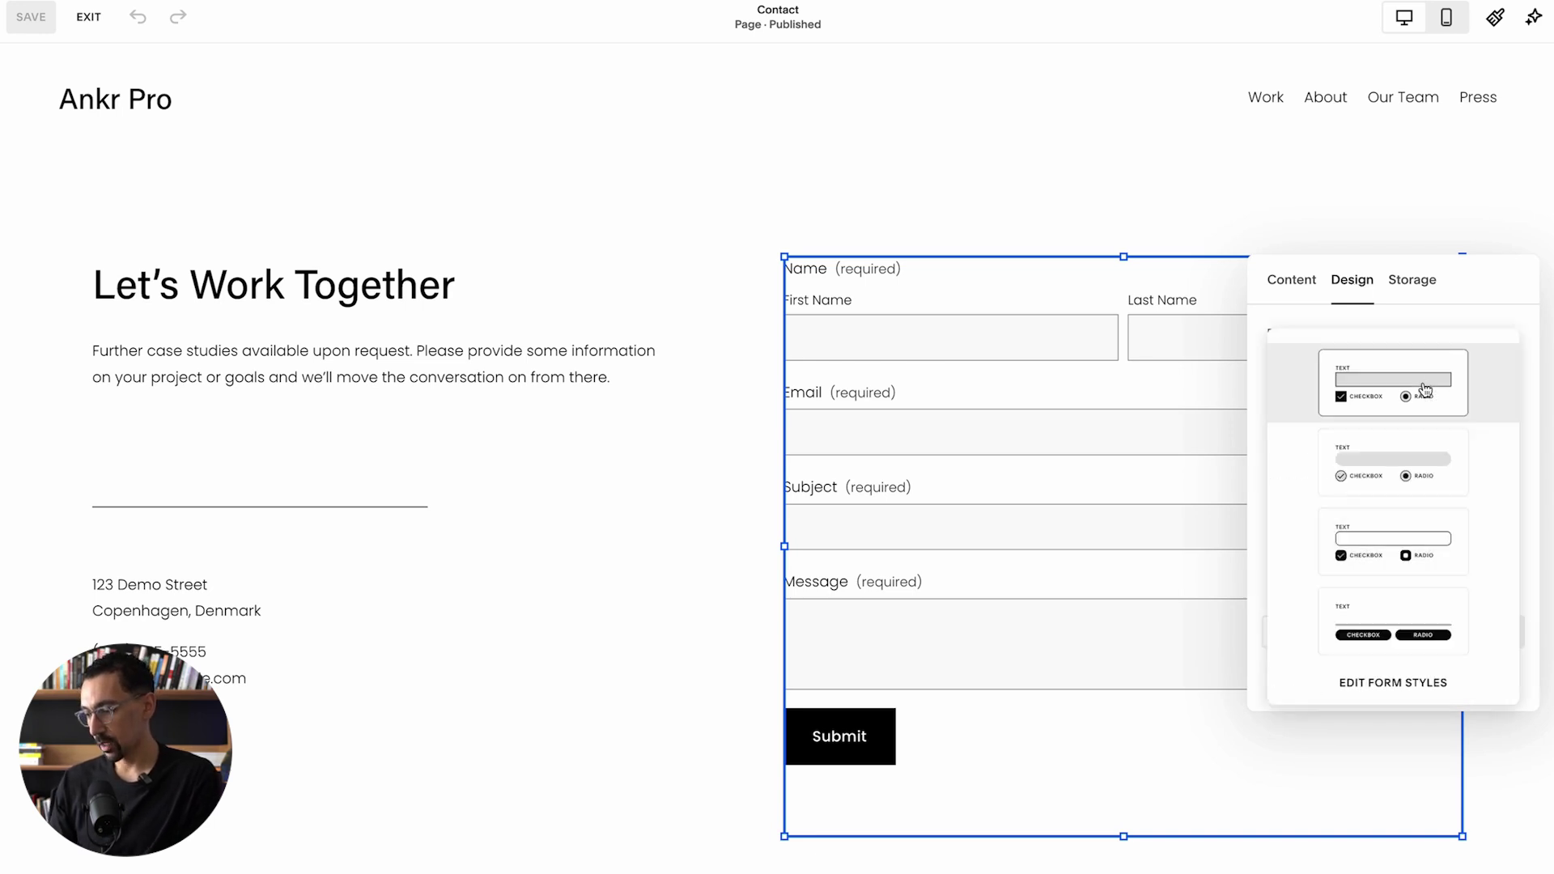
click(1405, 476)
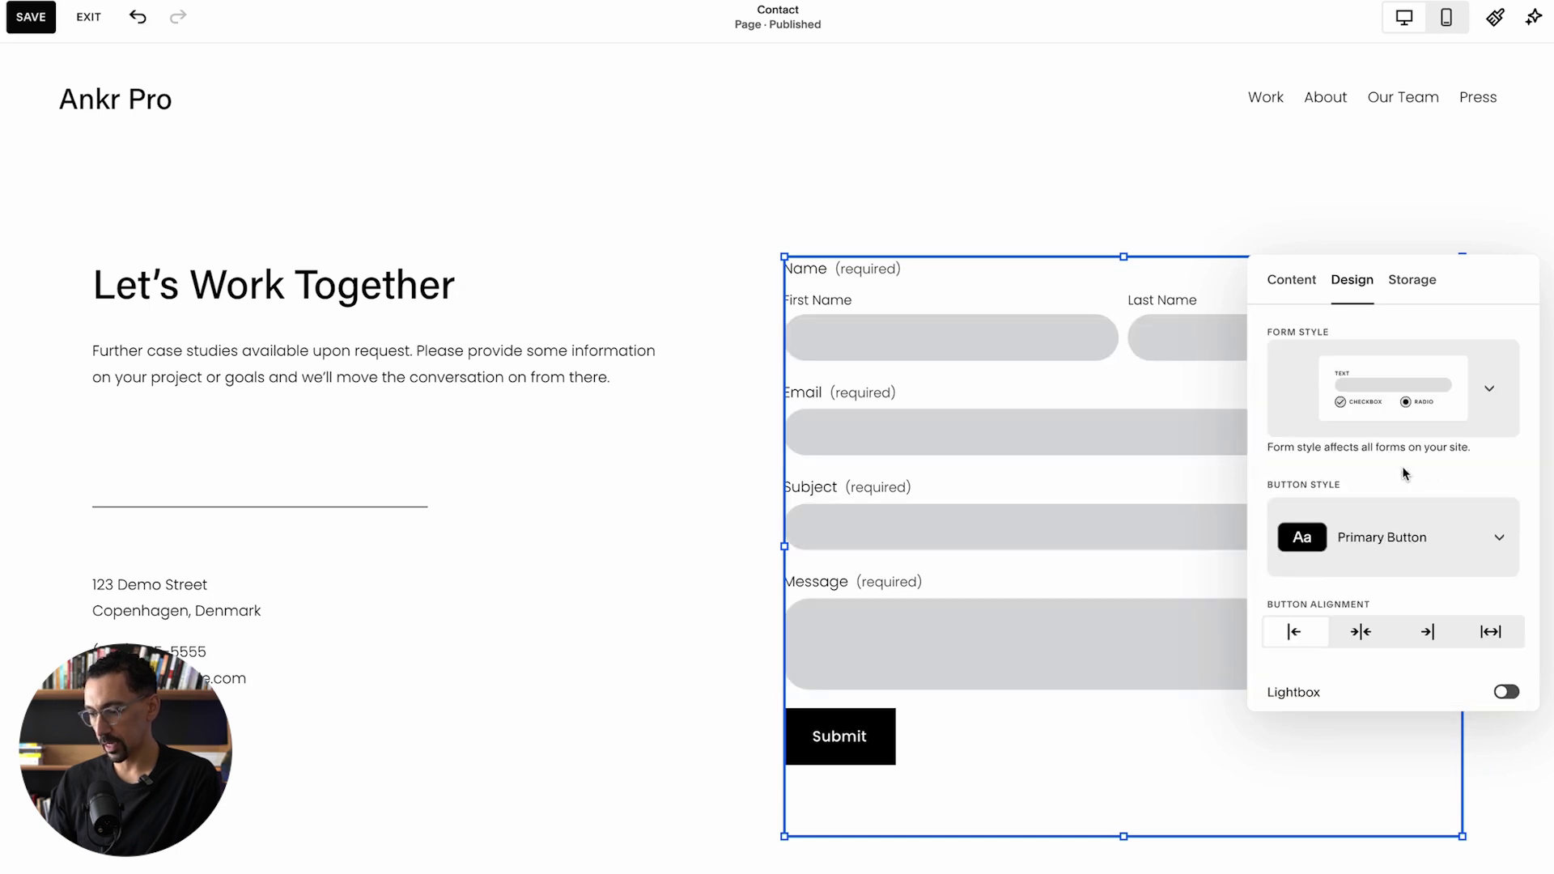
Step: Preview the outlined and underline-only form styles, then return to the rounded grey style
click(1398, 405)
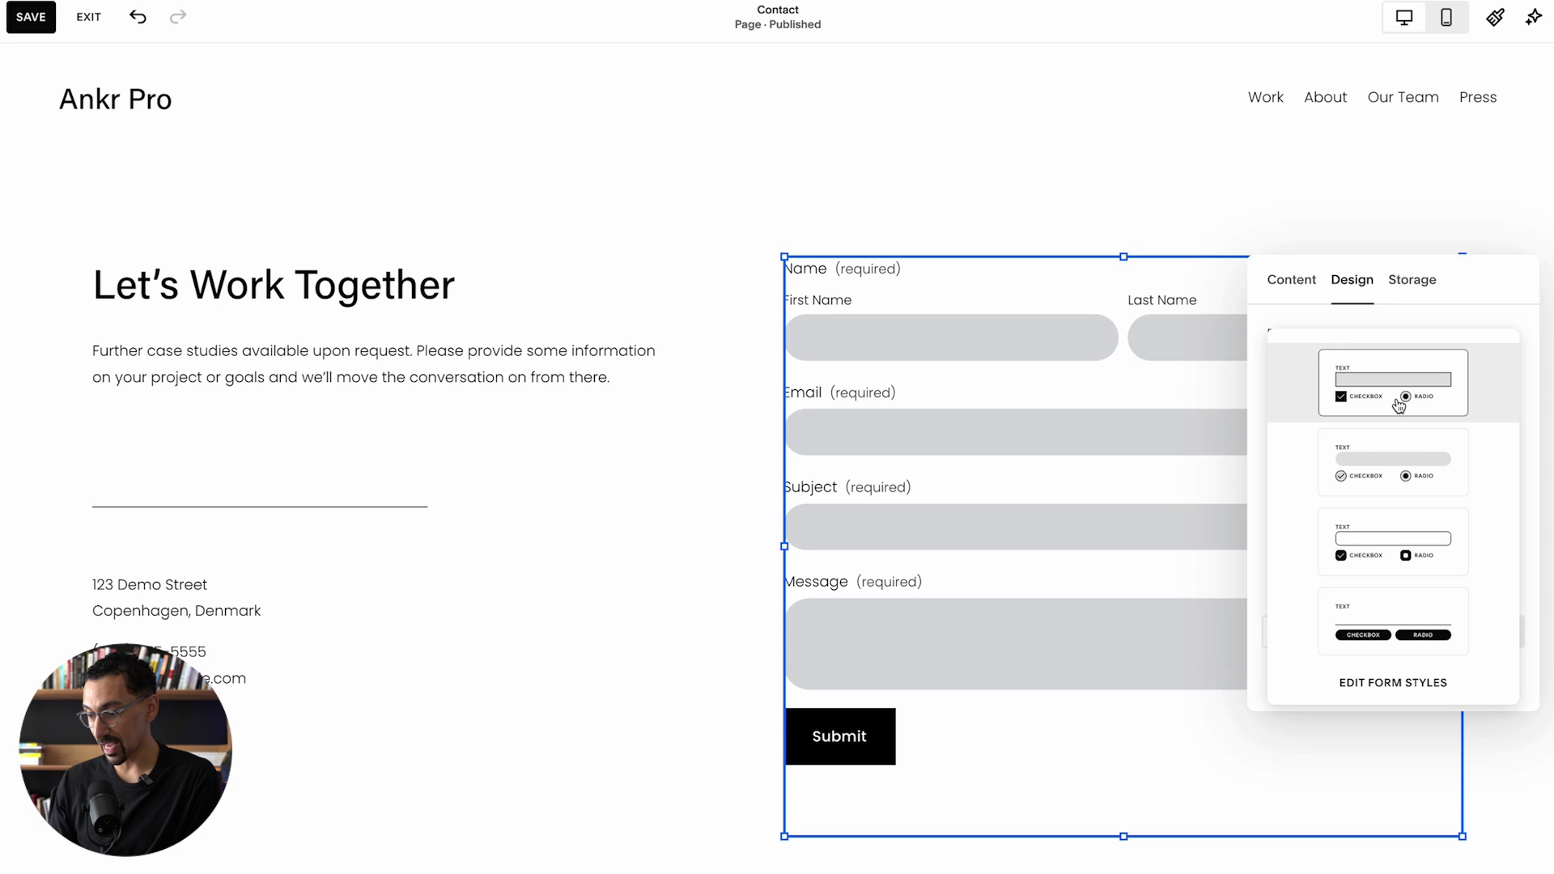
click(1381, 544)
click(1389, 397)
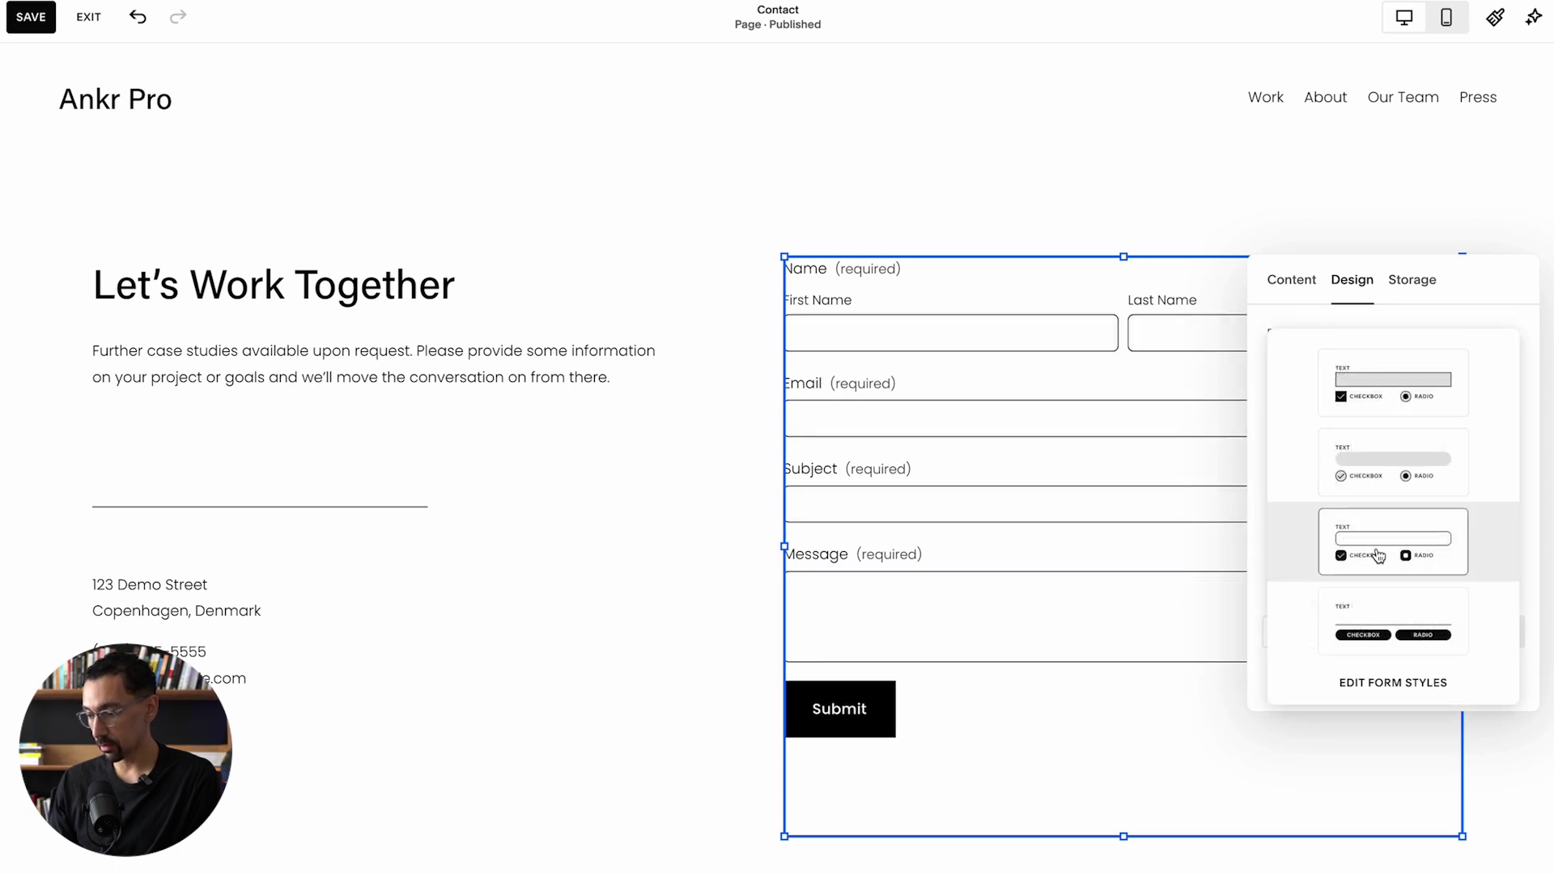
click(1389, 602)
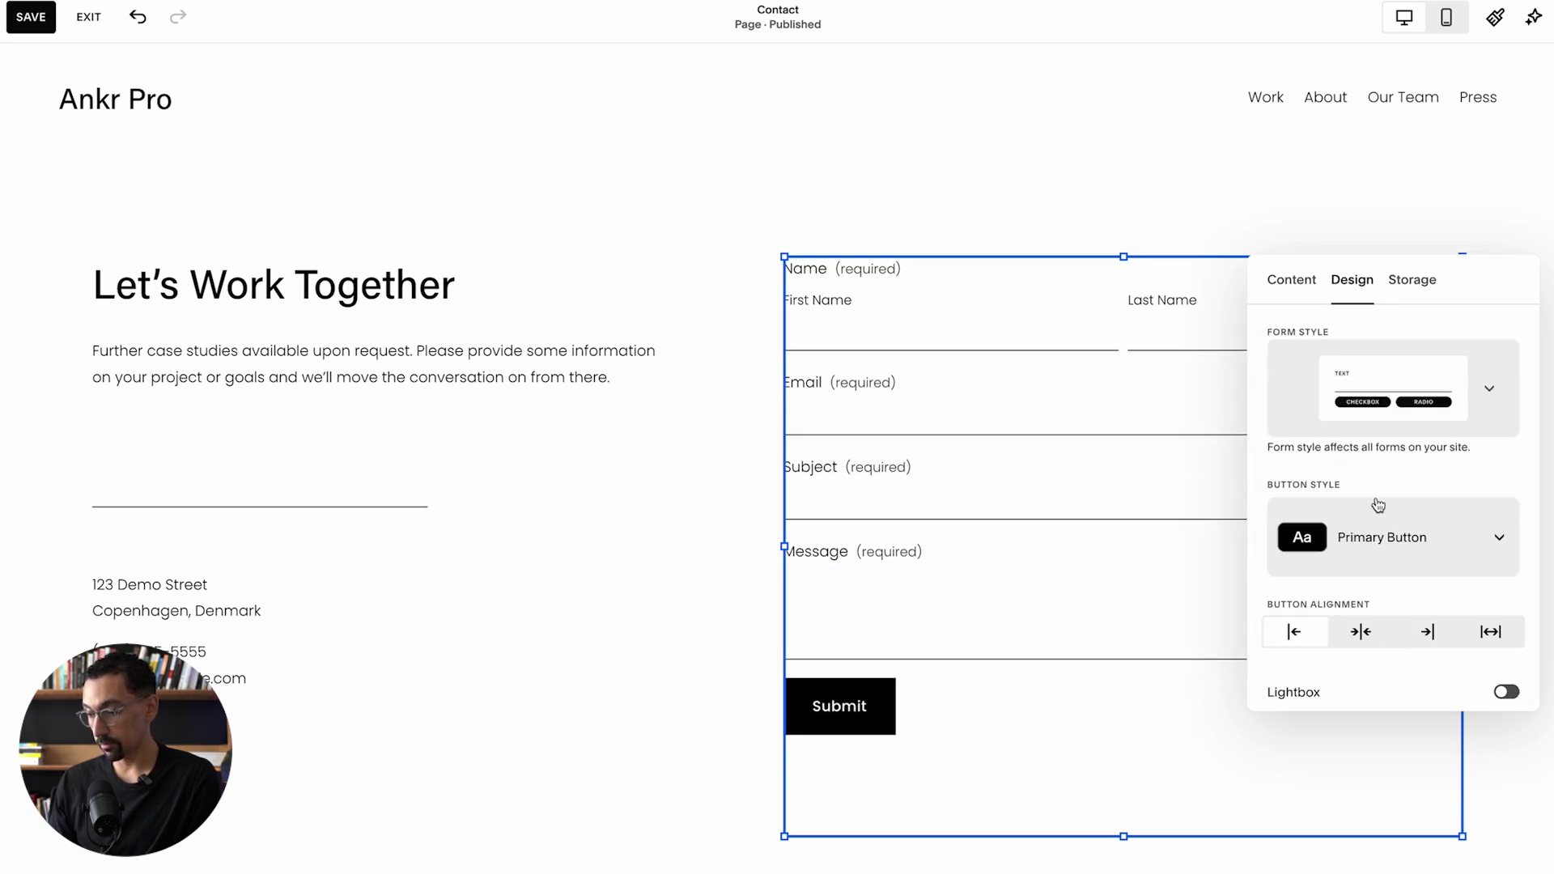
click(1381, 416)
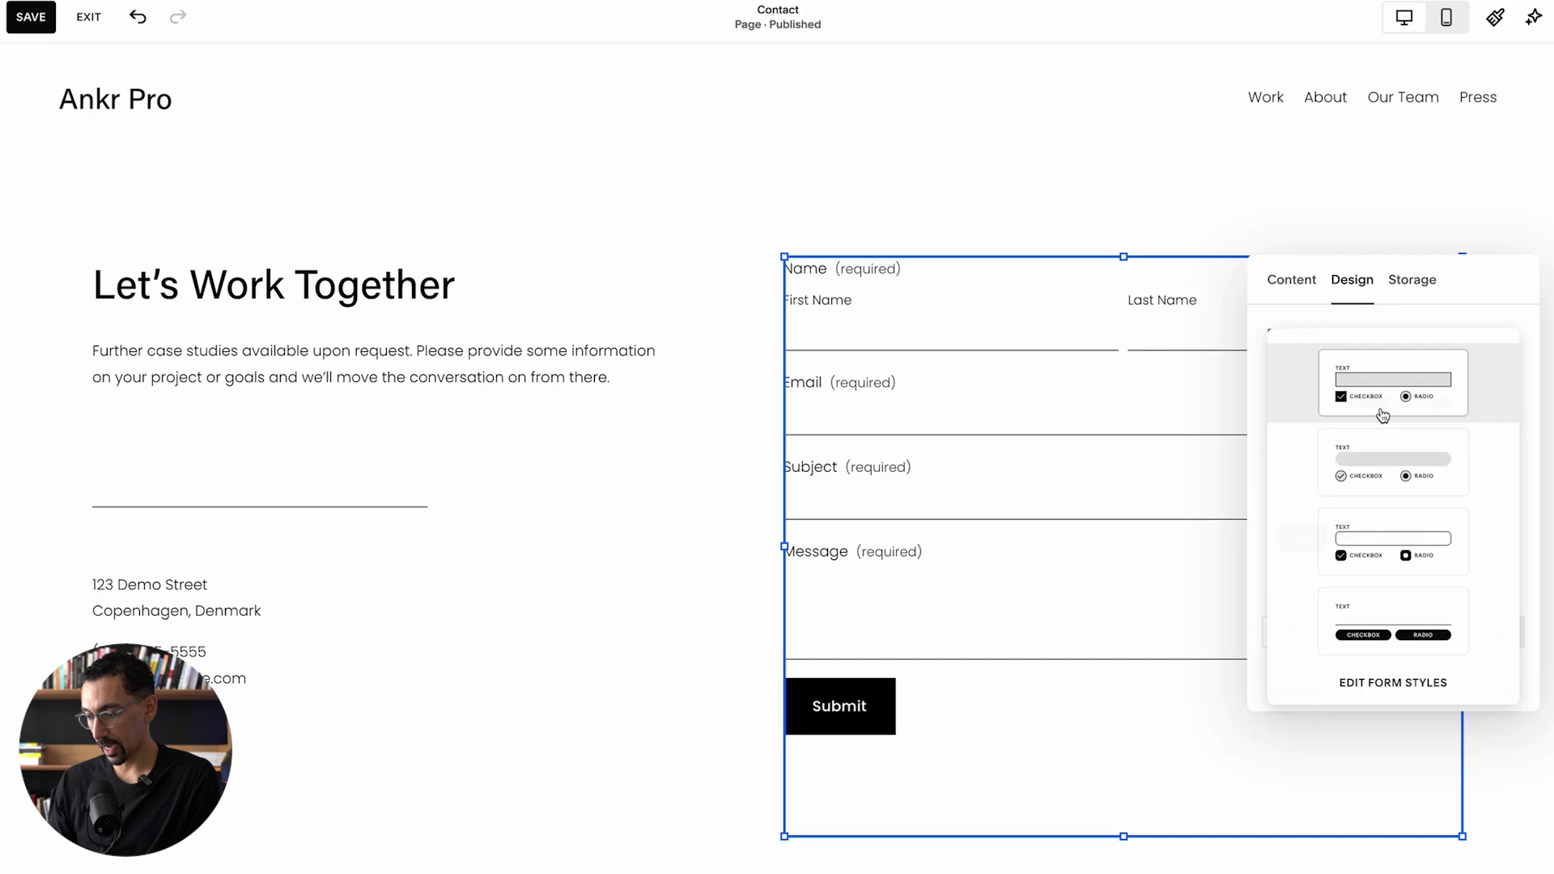
click(1377, 473)
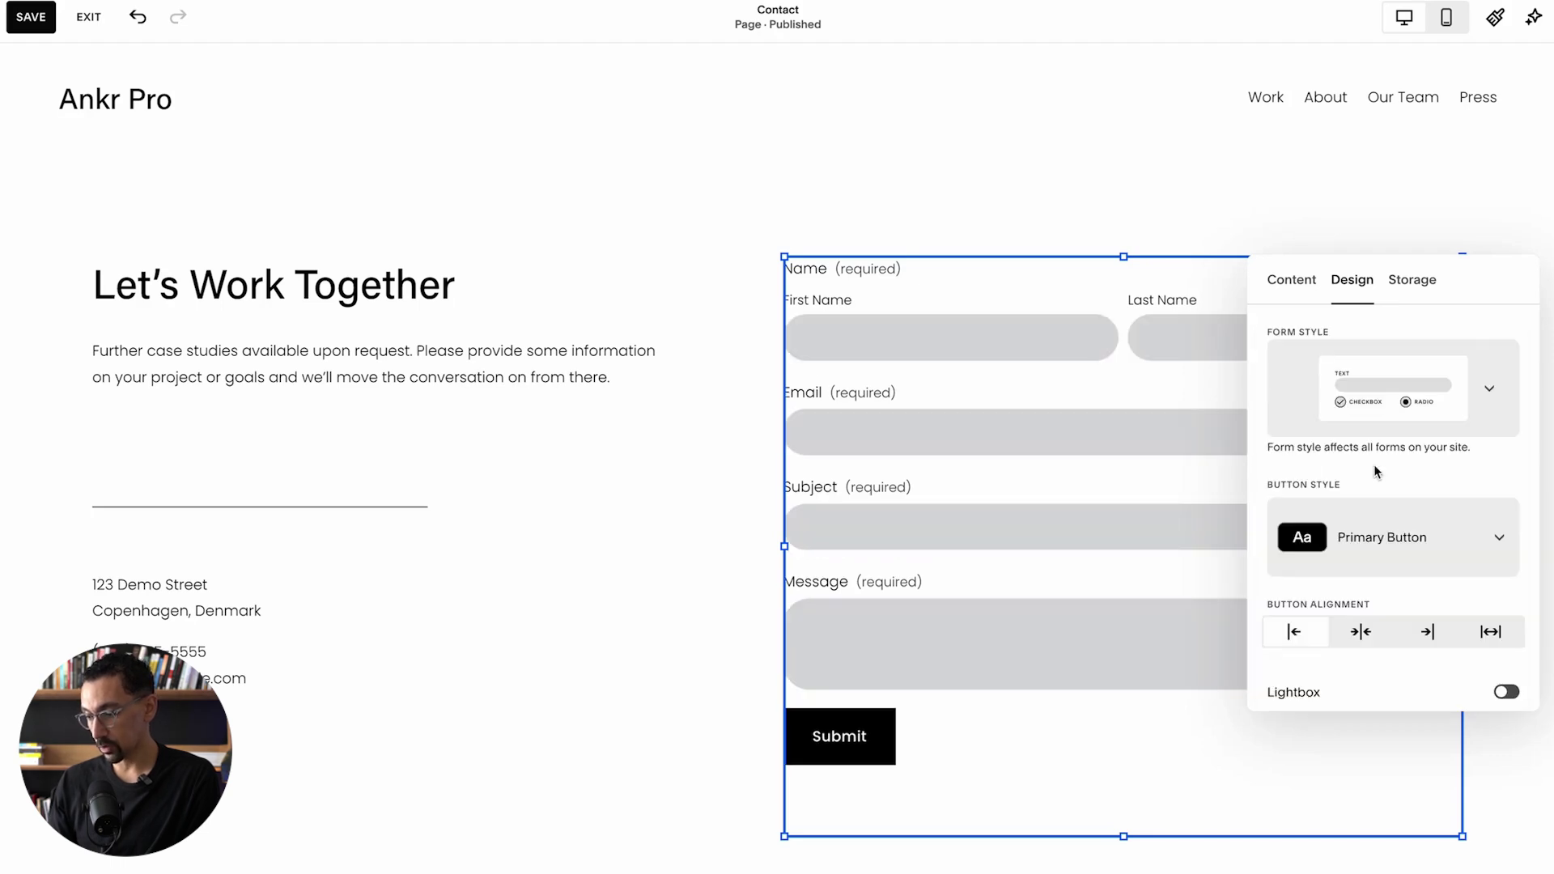
click(1404, 384)
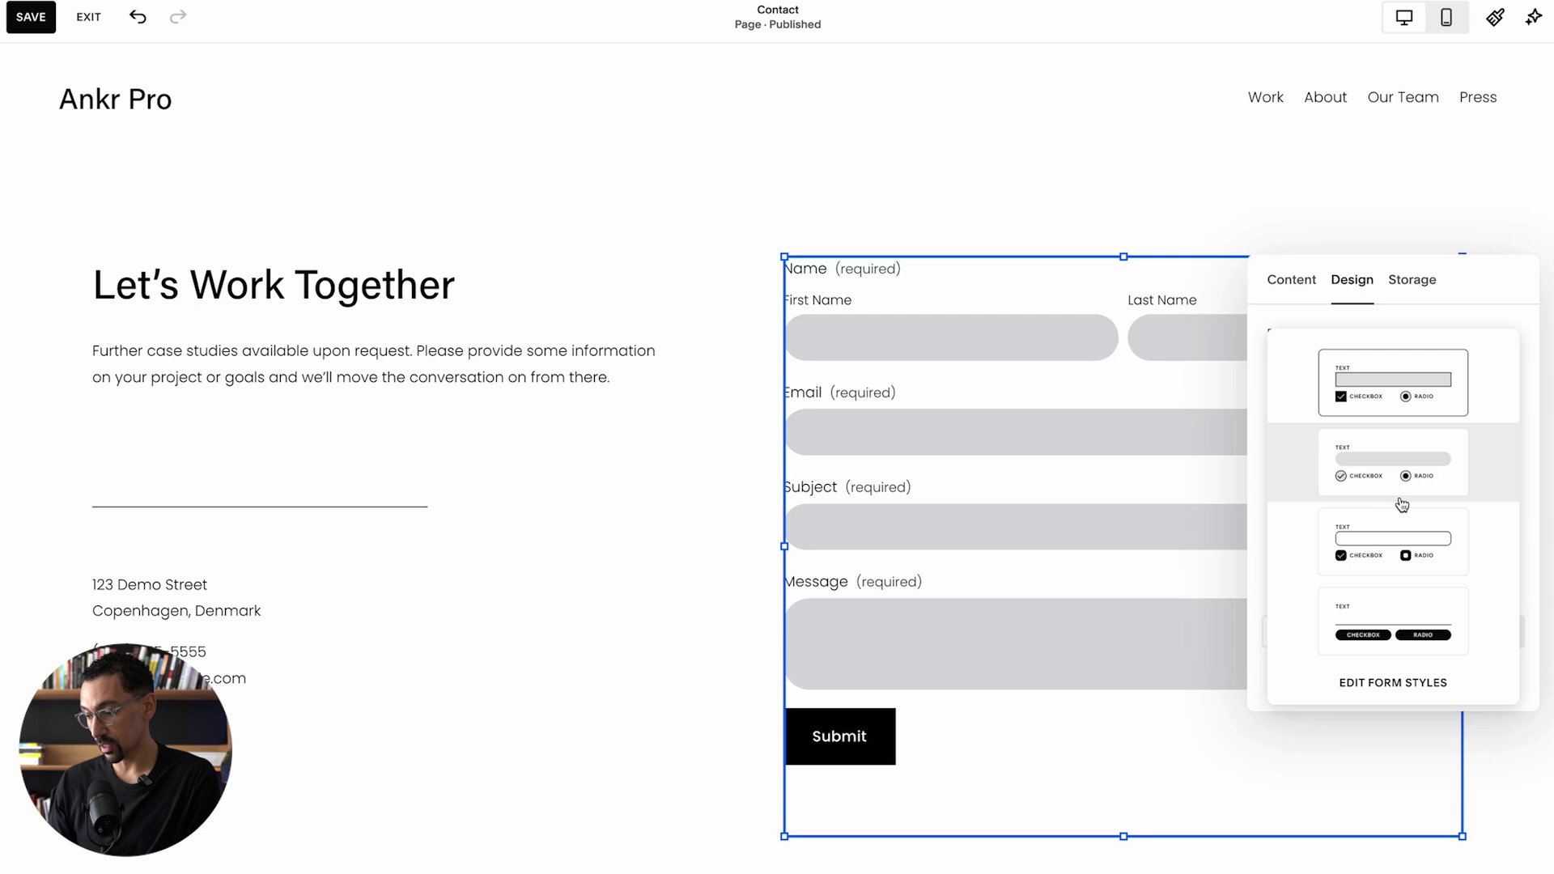
Step: Give the form fields Custom Corners: 5, 40, 40, 5, with top-right and bottom-right at 40
click(1386, 684)
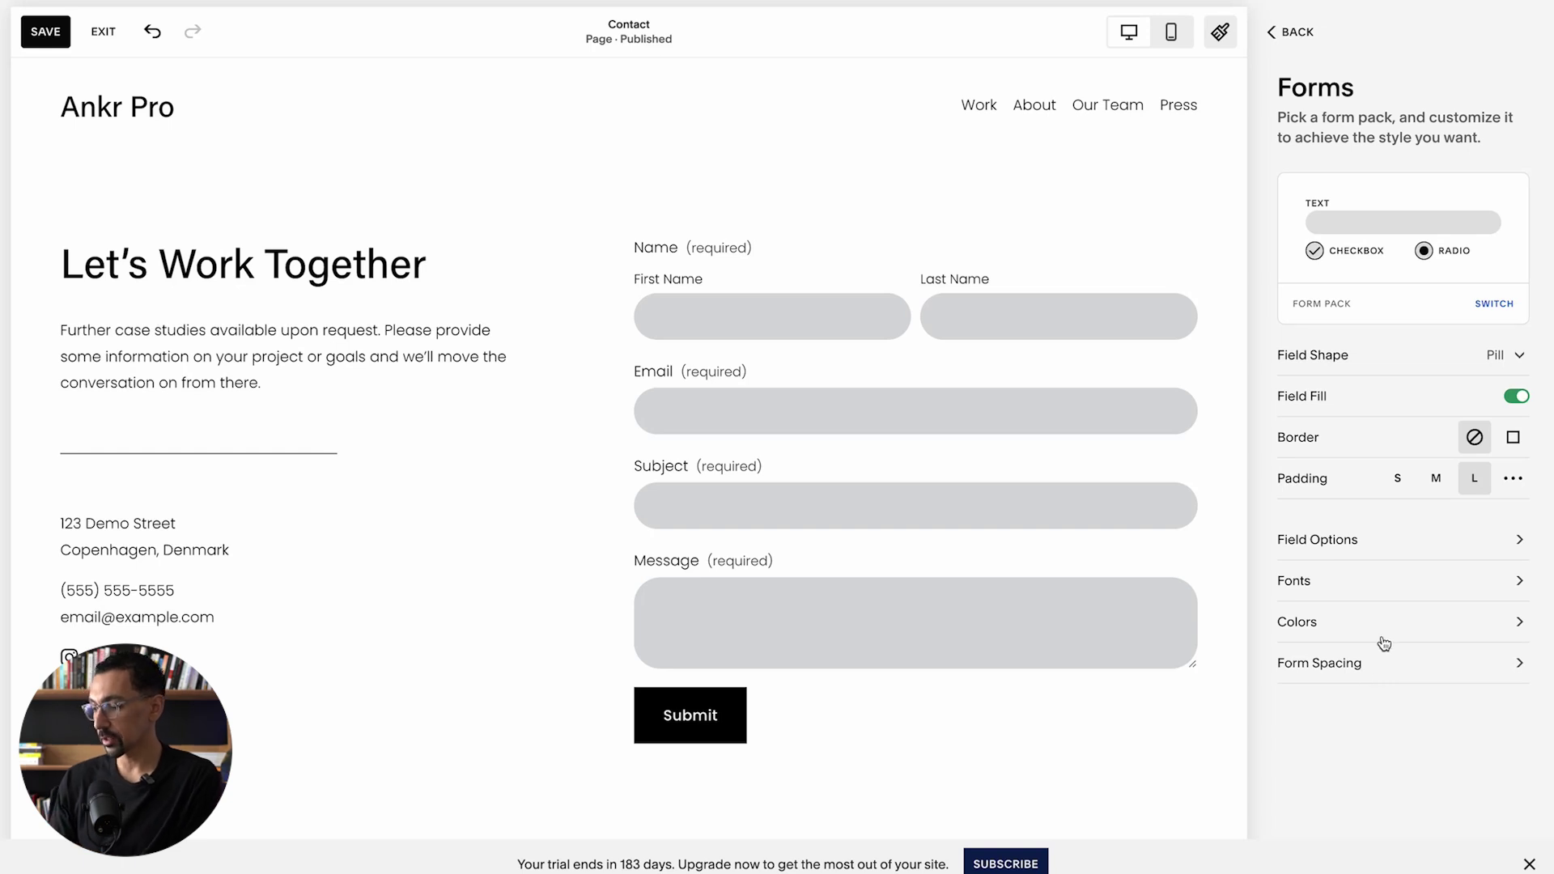
click(1494, 356)
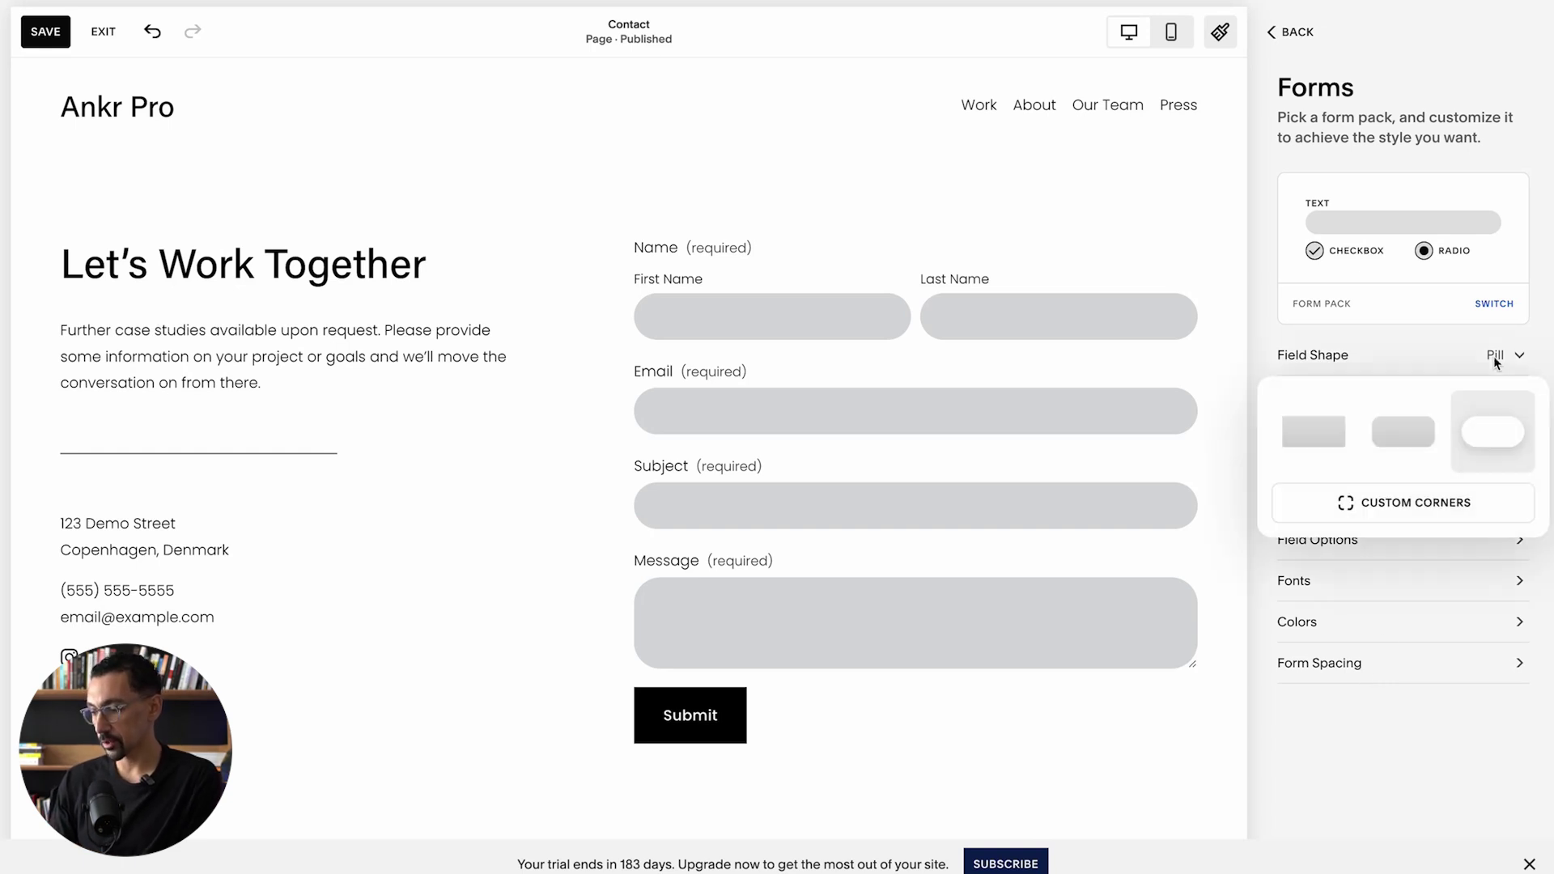
click(1412, 431)
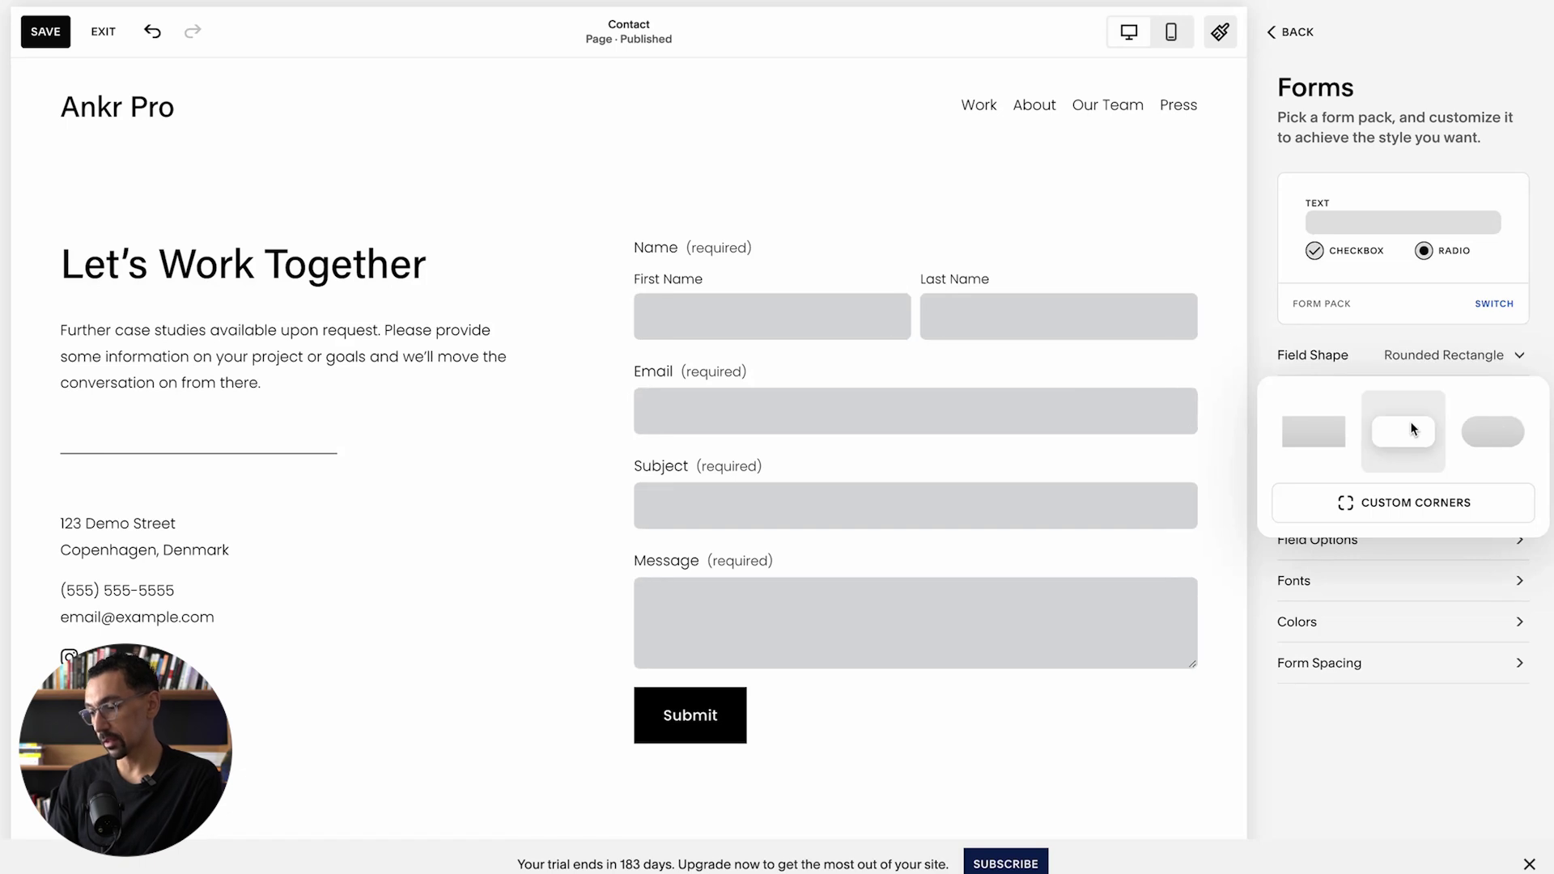
click(1313, 435)
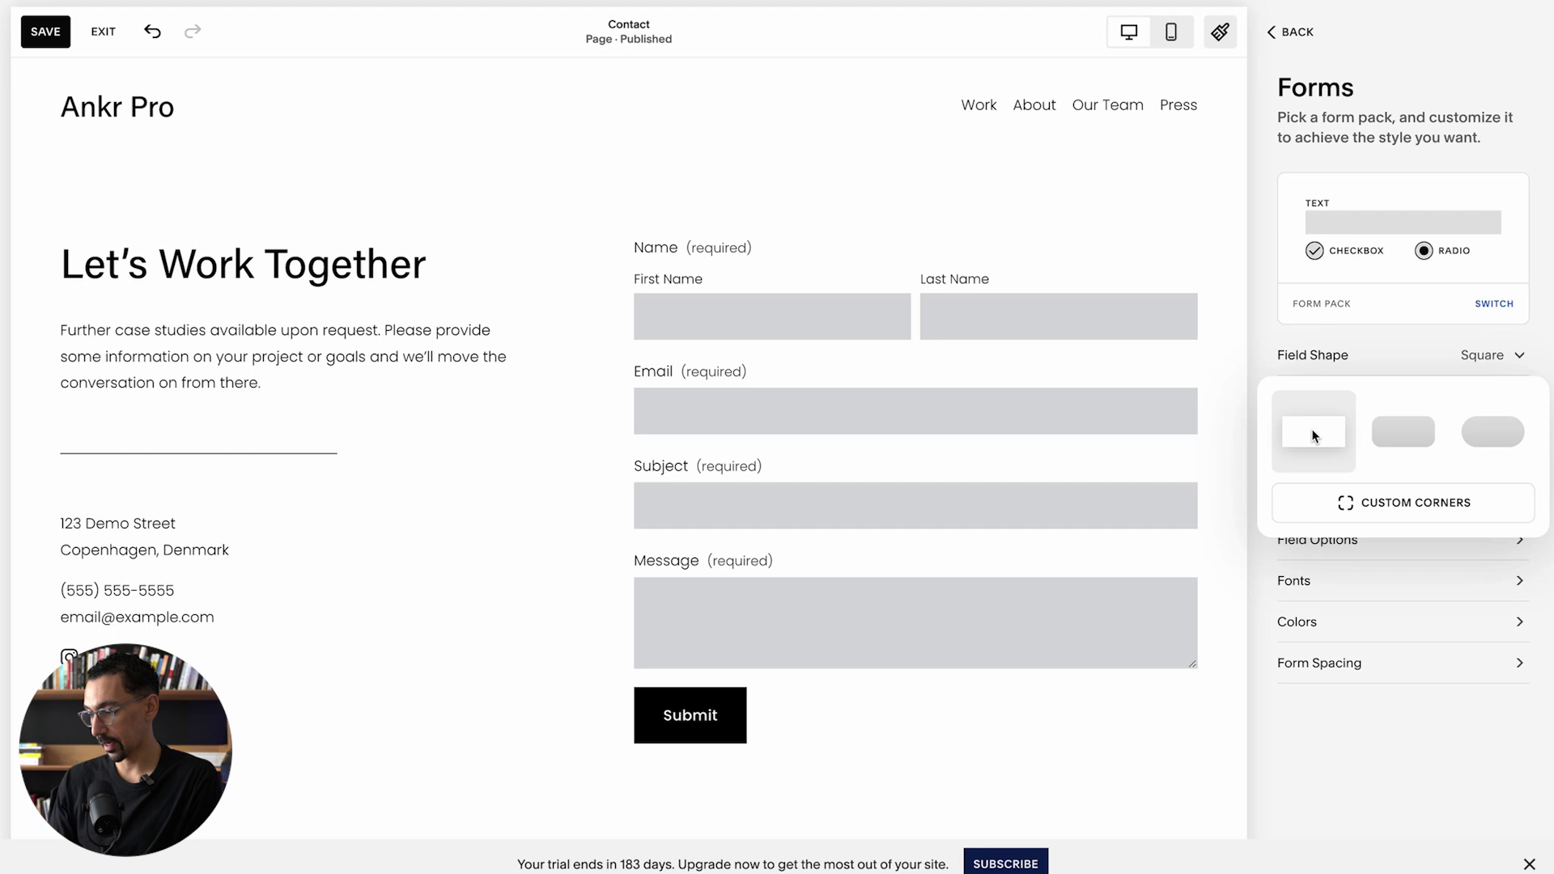
click(1409, 505)
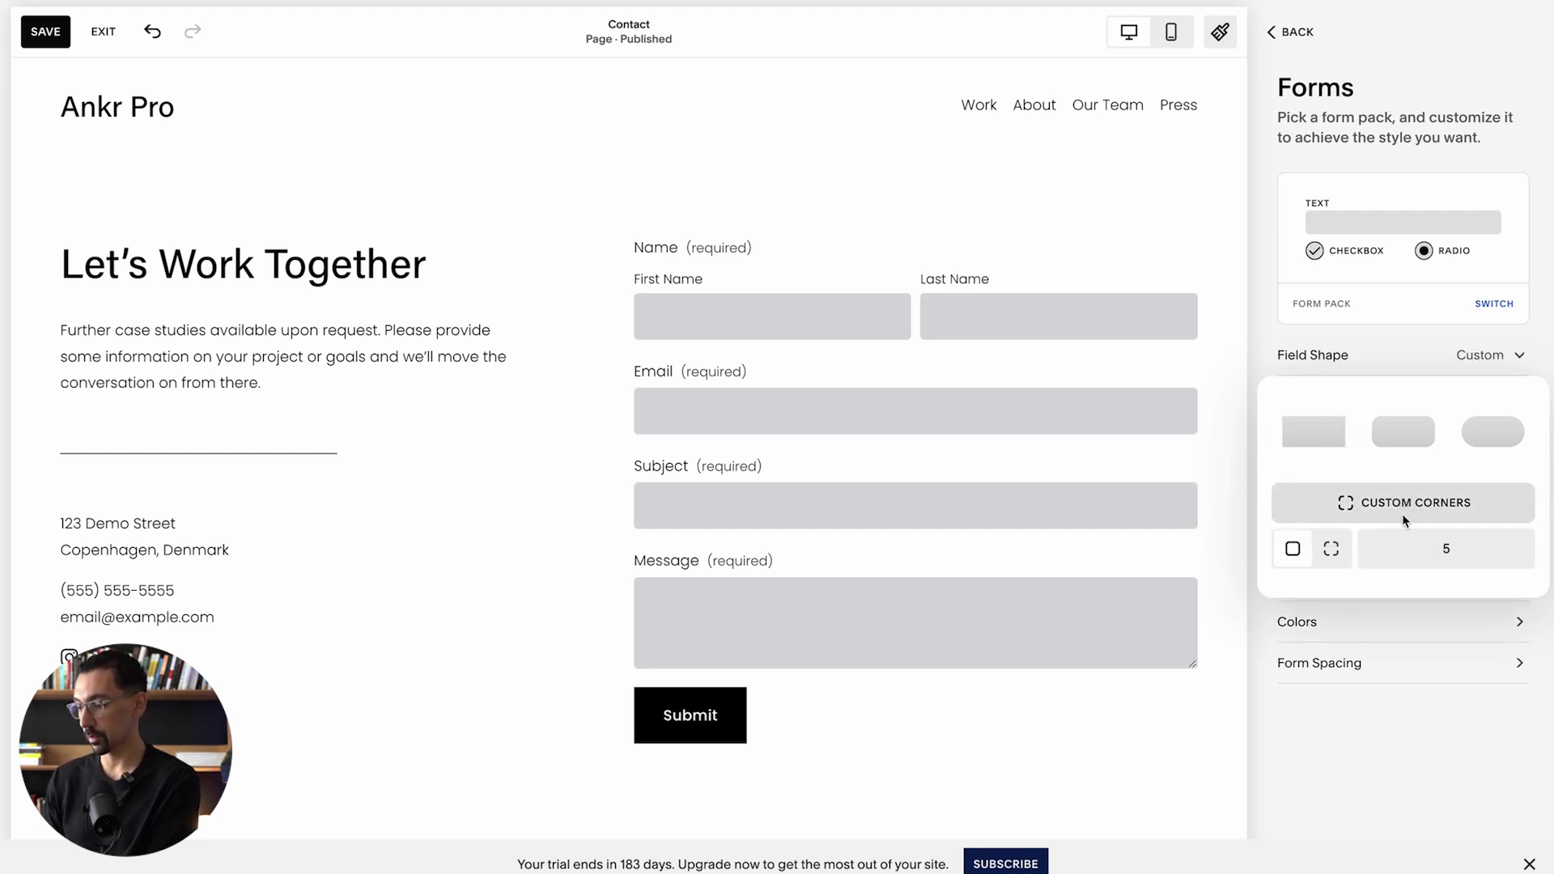
click(1329, 549)
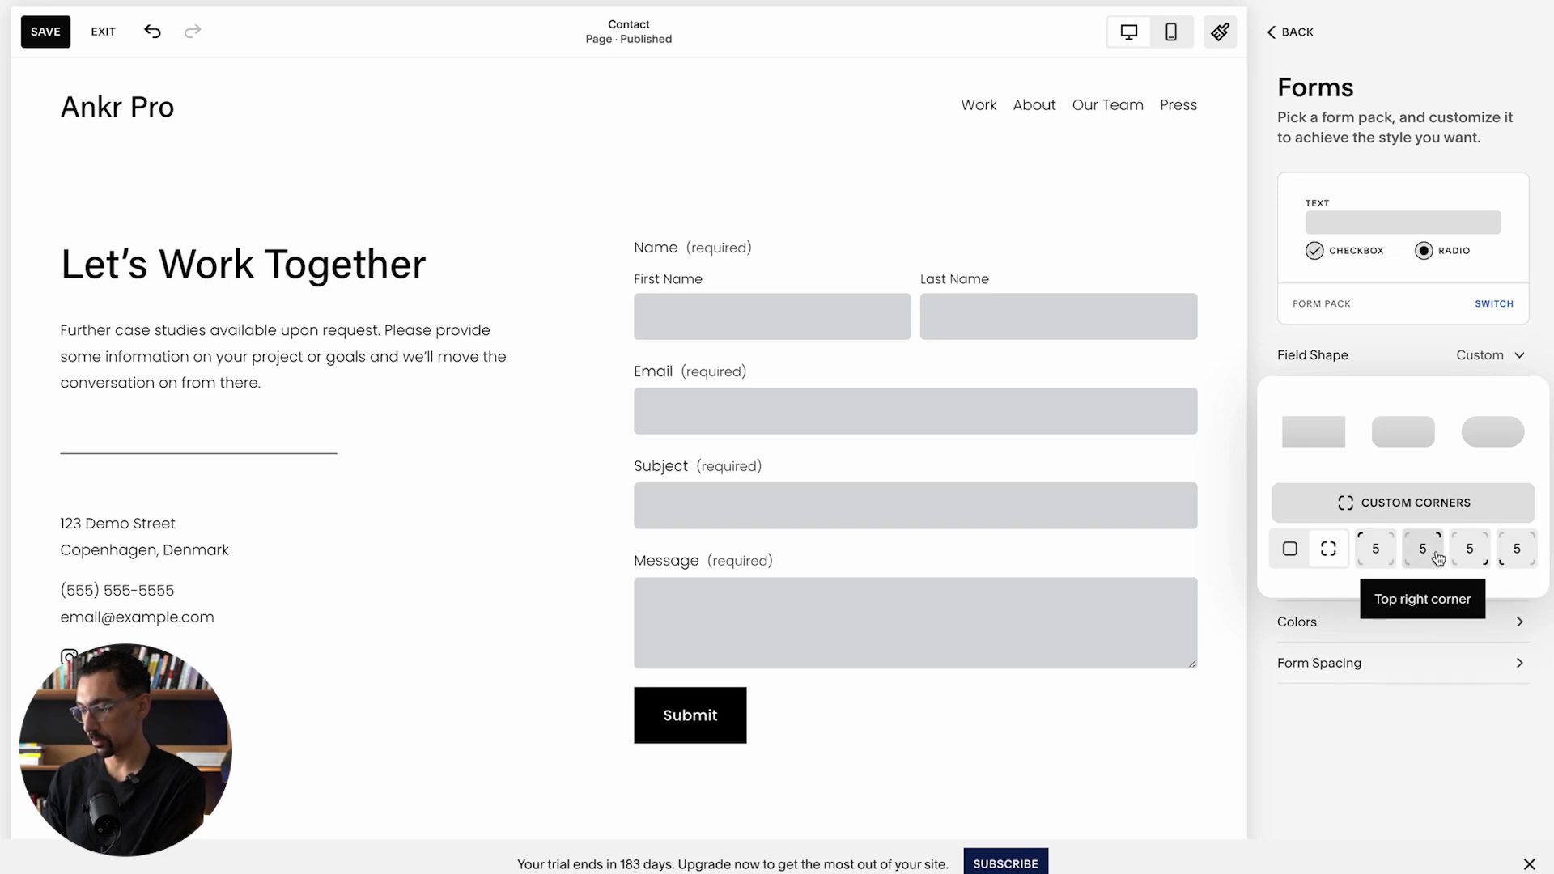
text(40)
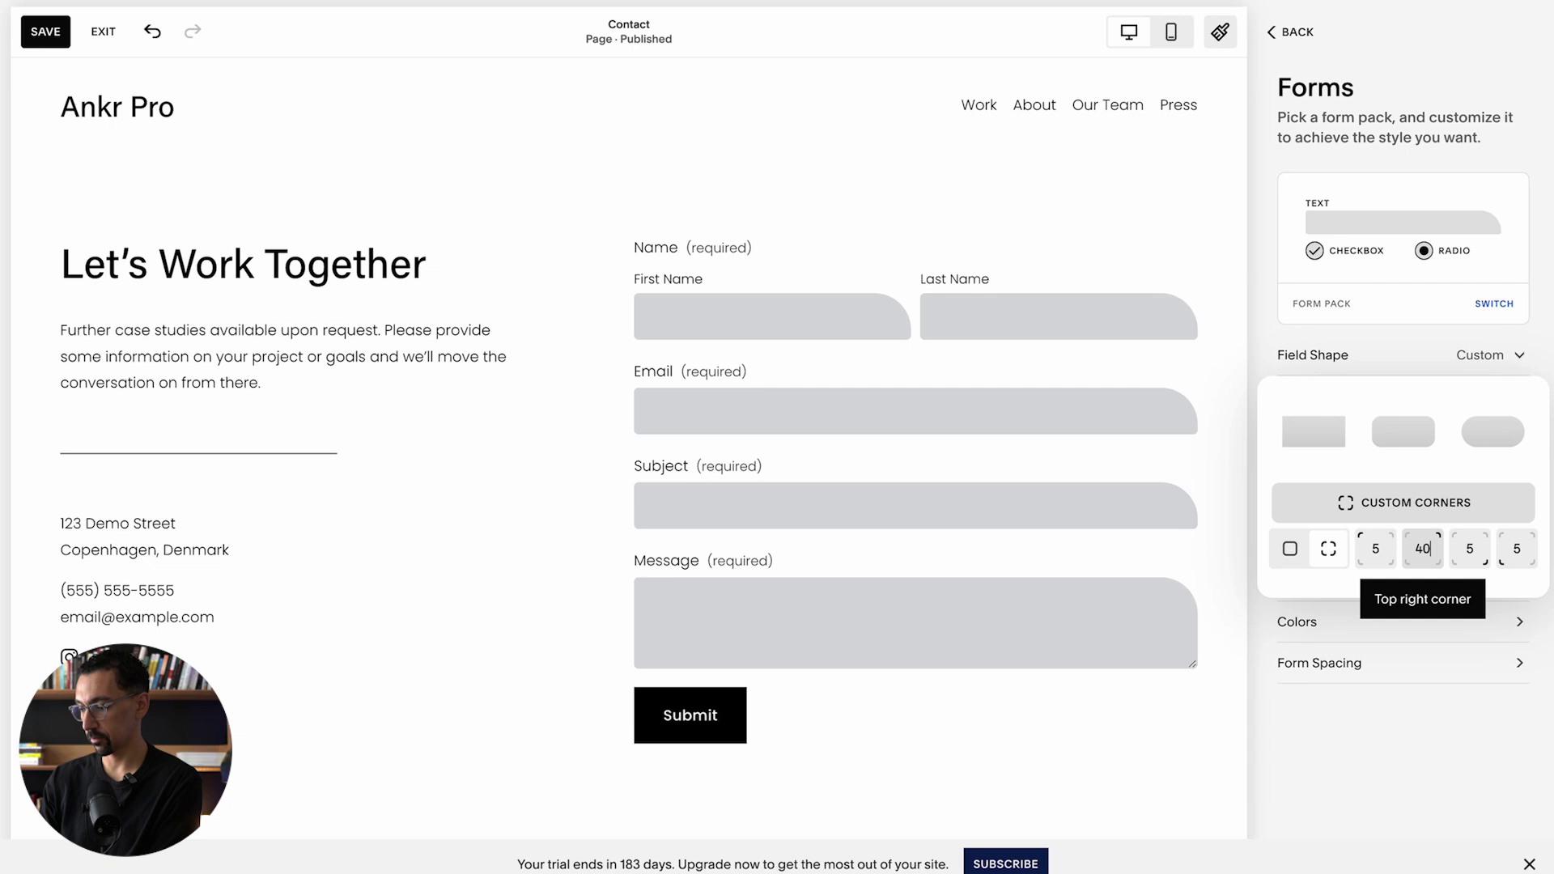
text(40)
key(Tab)
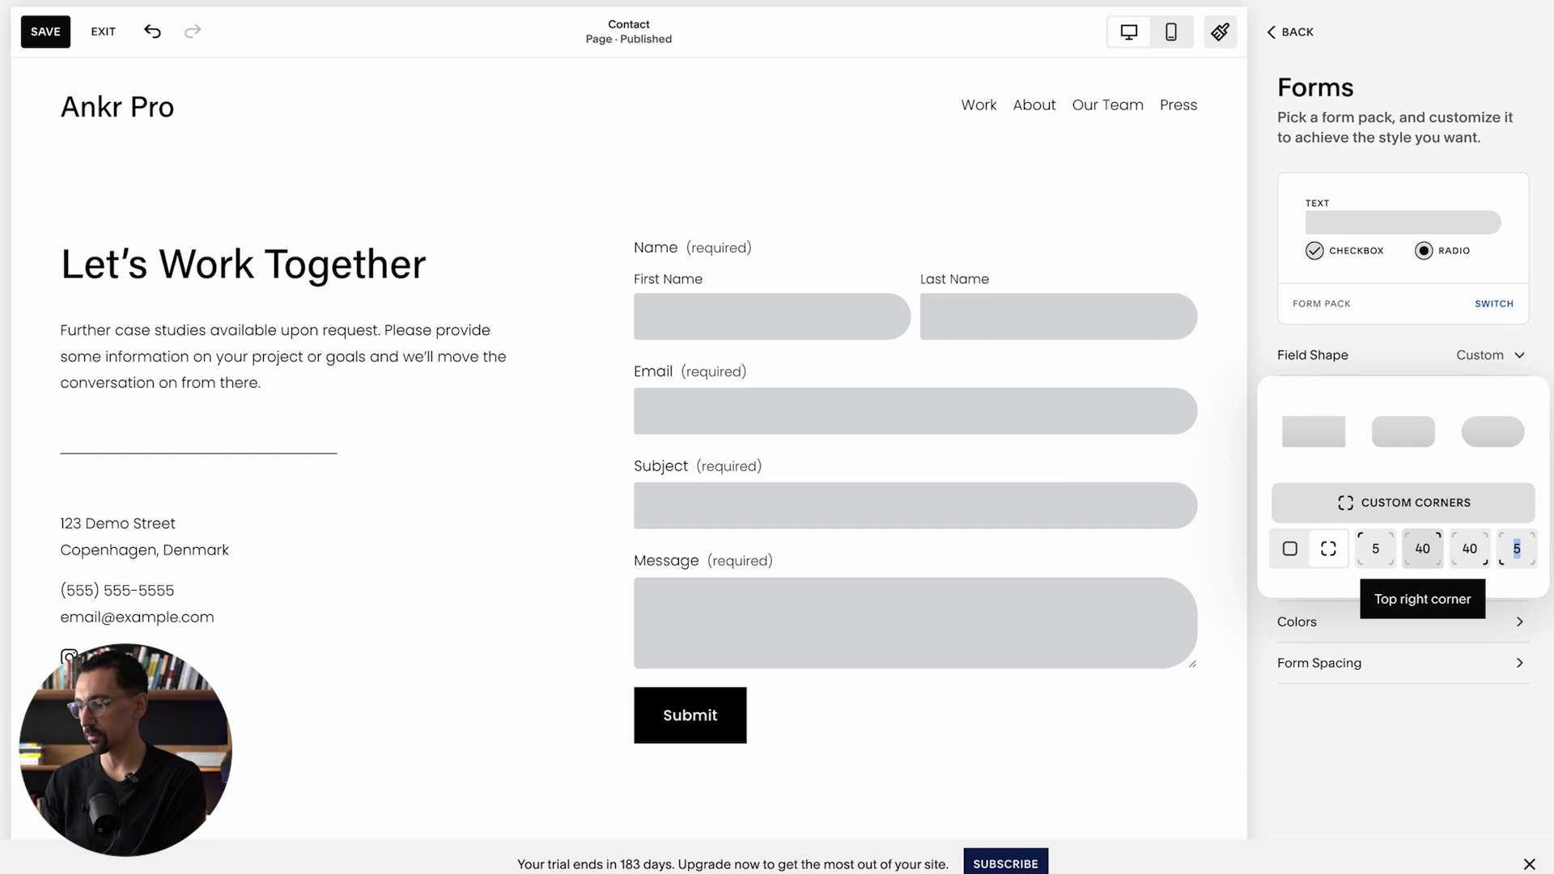
Step: Keep the fields as Rounded Rectangles with grey fill and a 1px outline
click(1403, 433)
click(1457, 354)
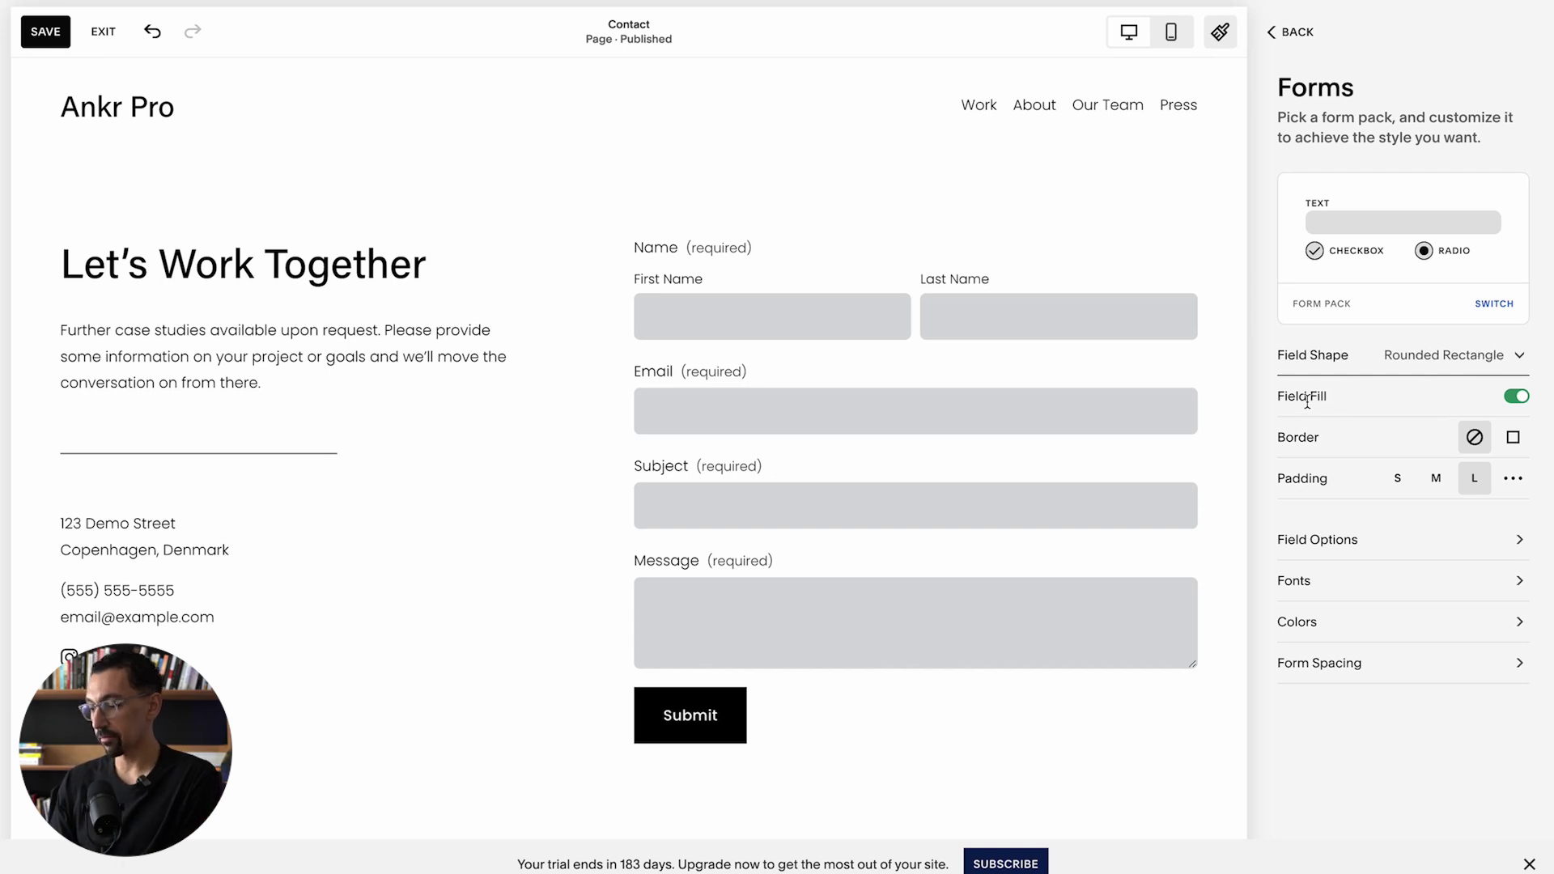
click(1516, 398)
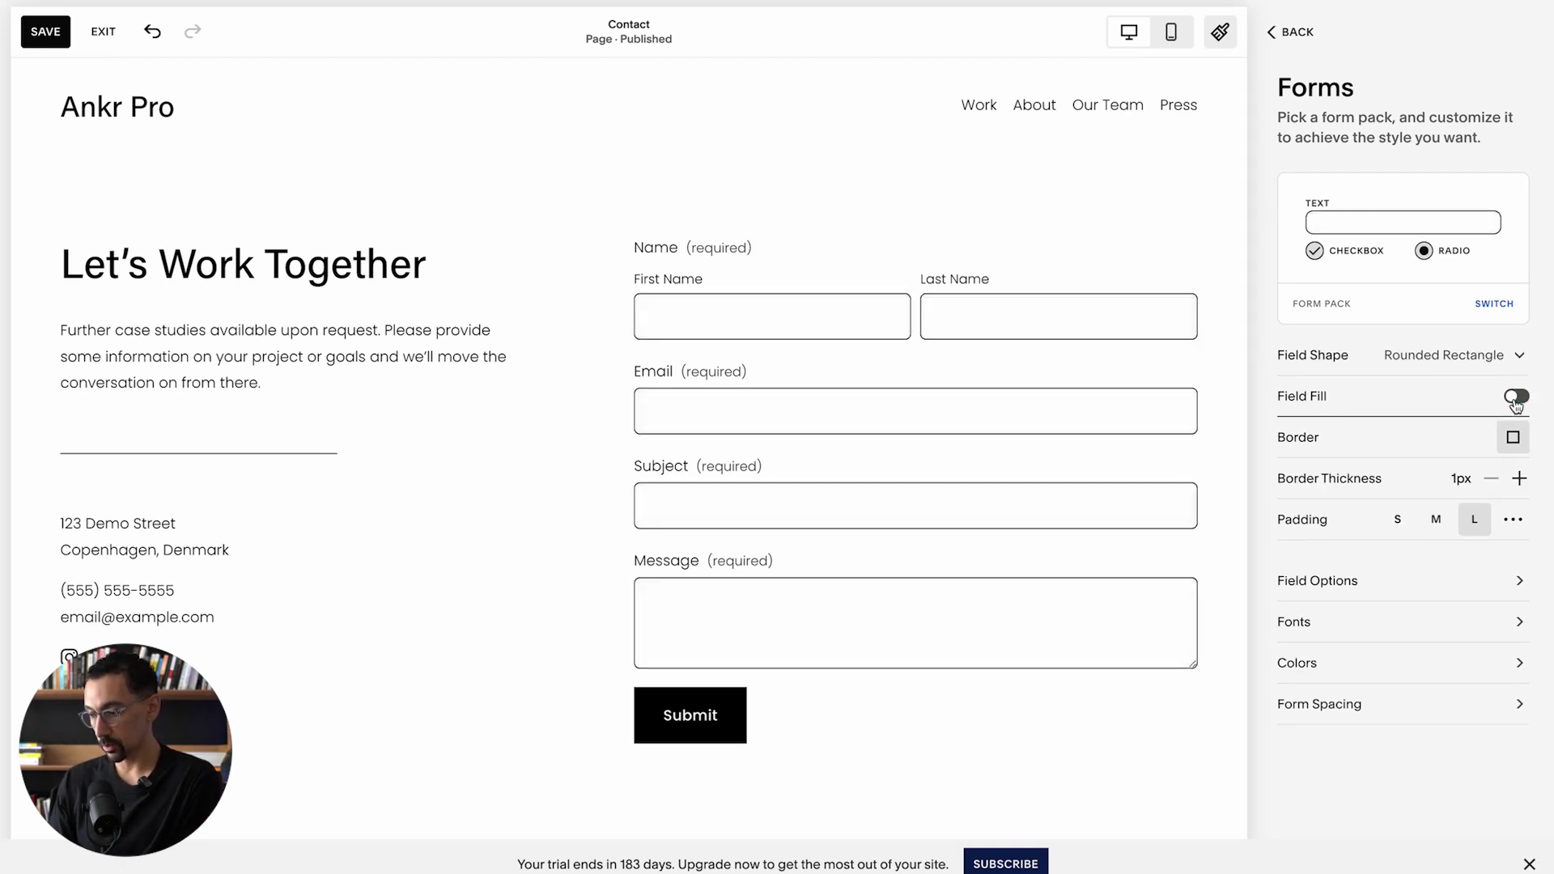
click(1517, 400)
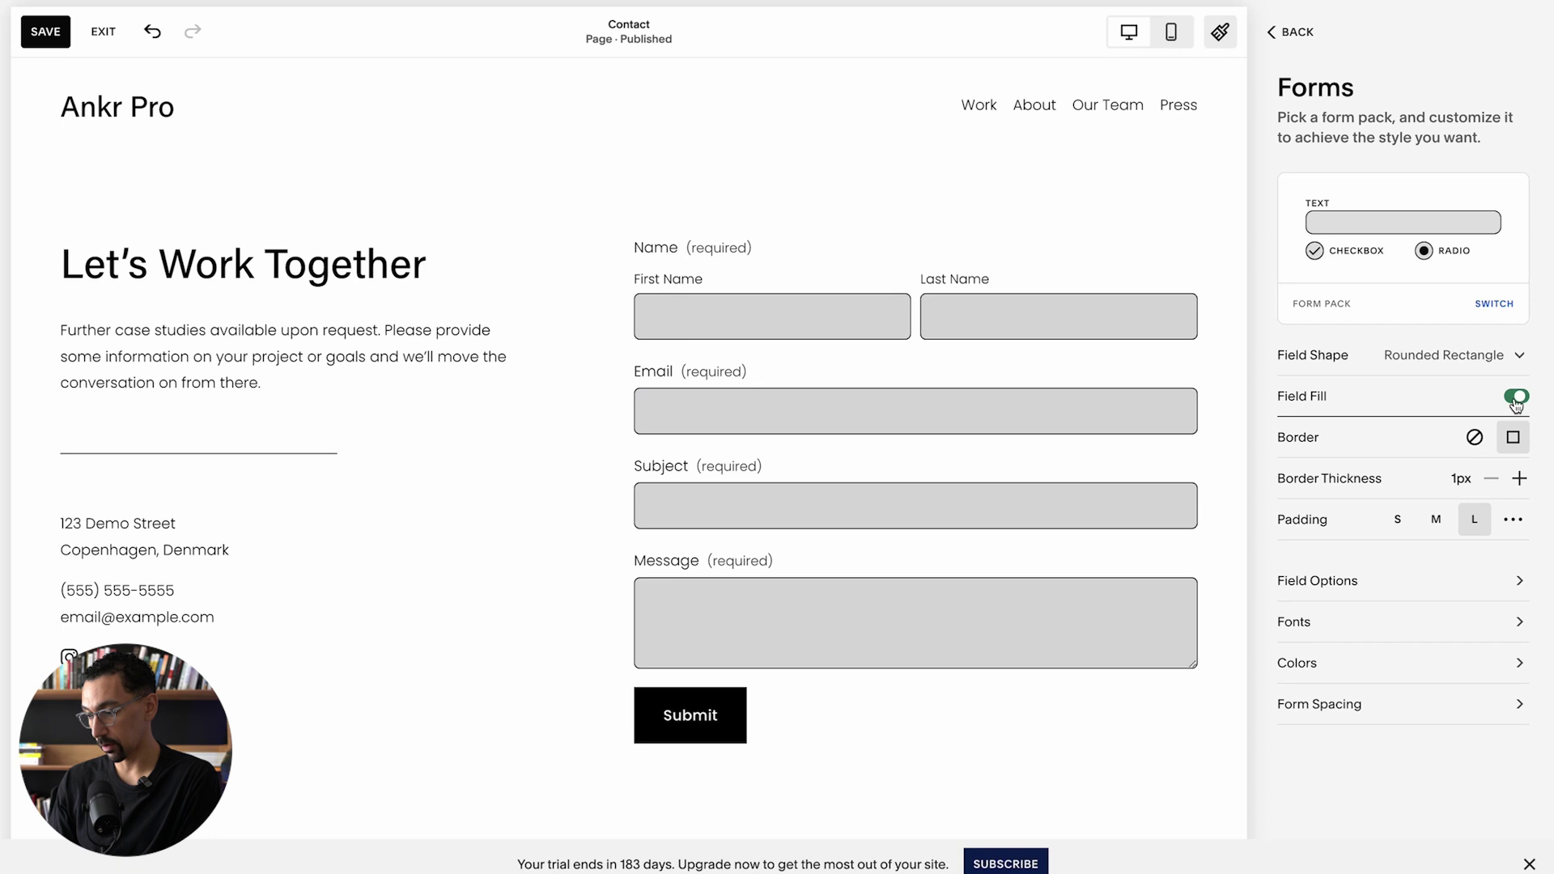
click(1474, 438)
click(1513, 439)
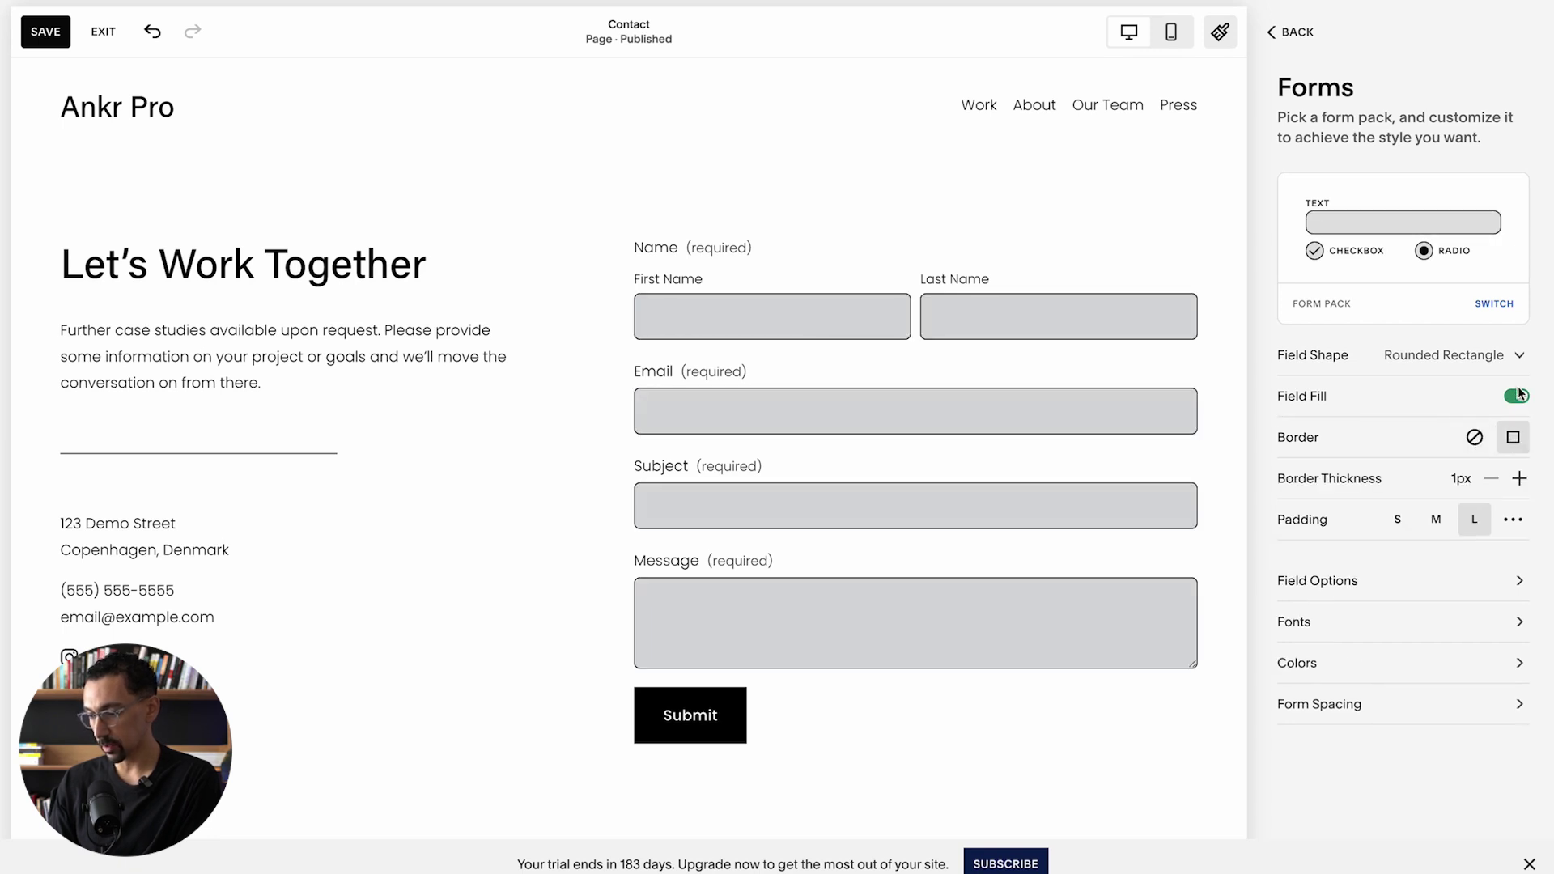
click(1518, 477)
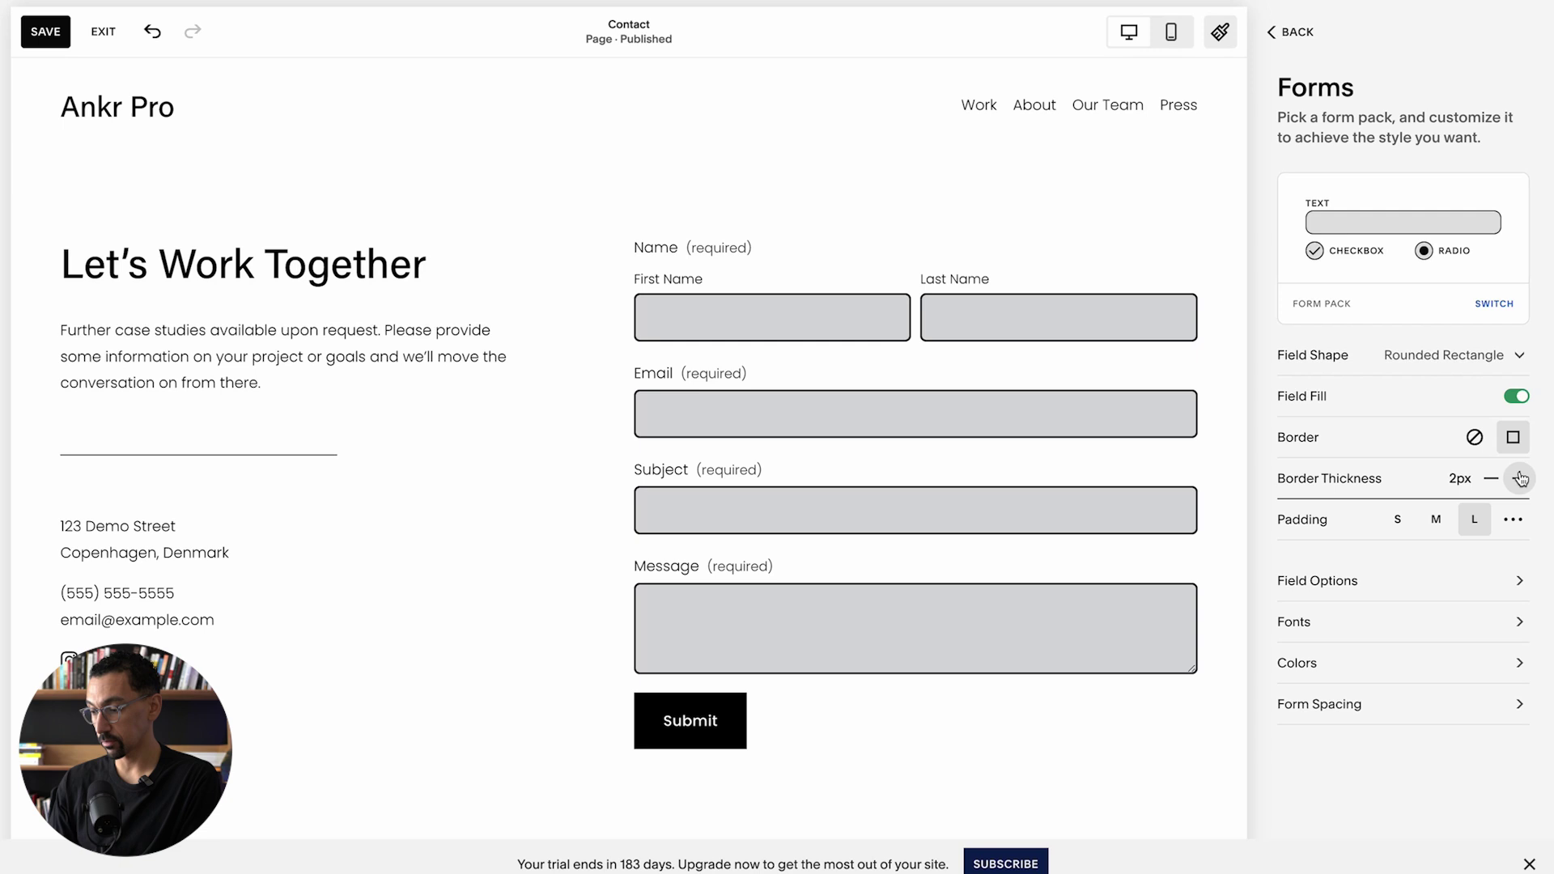
click(1491, 478)
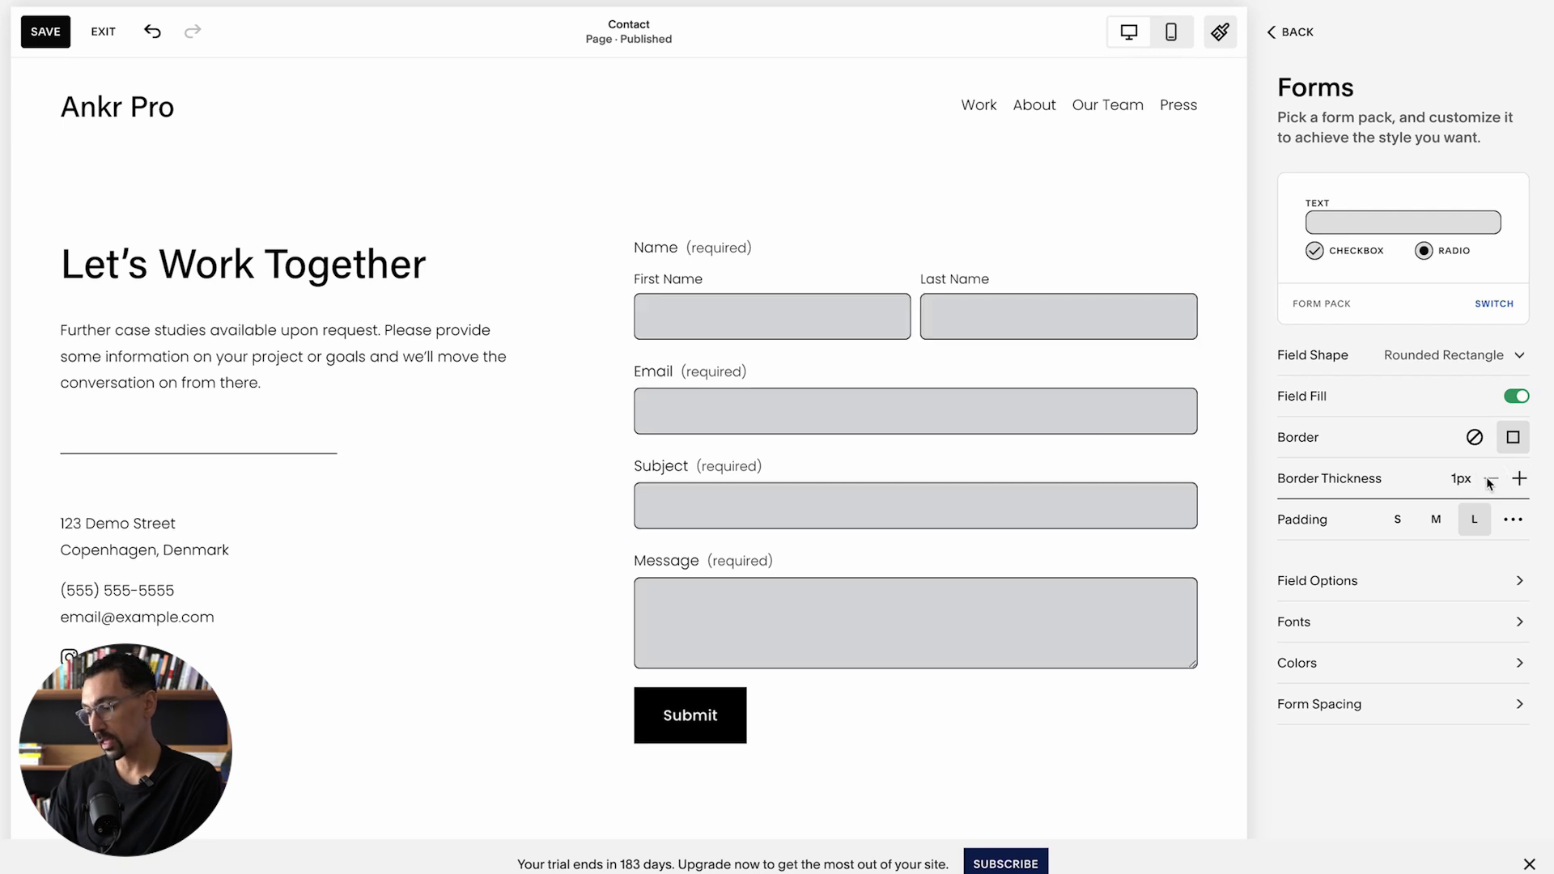
Step: Compare the field padding options and settle on Medium padding
click(1398, 520)
click(1437, 521)
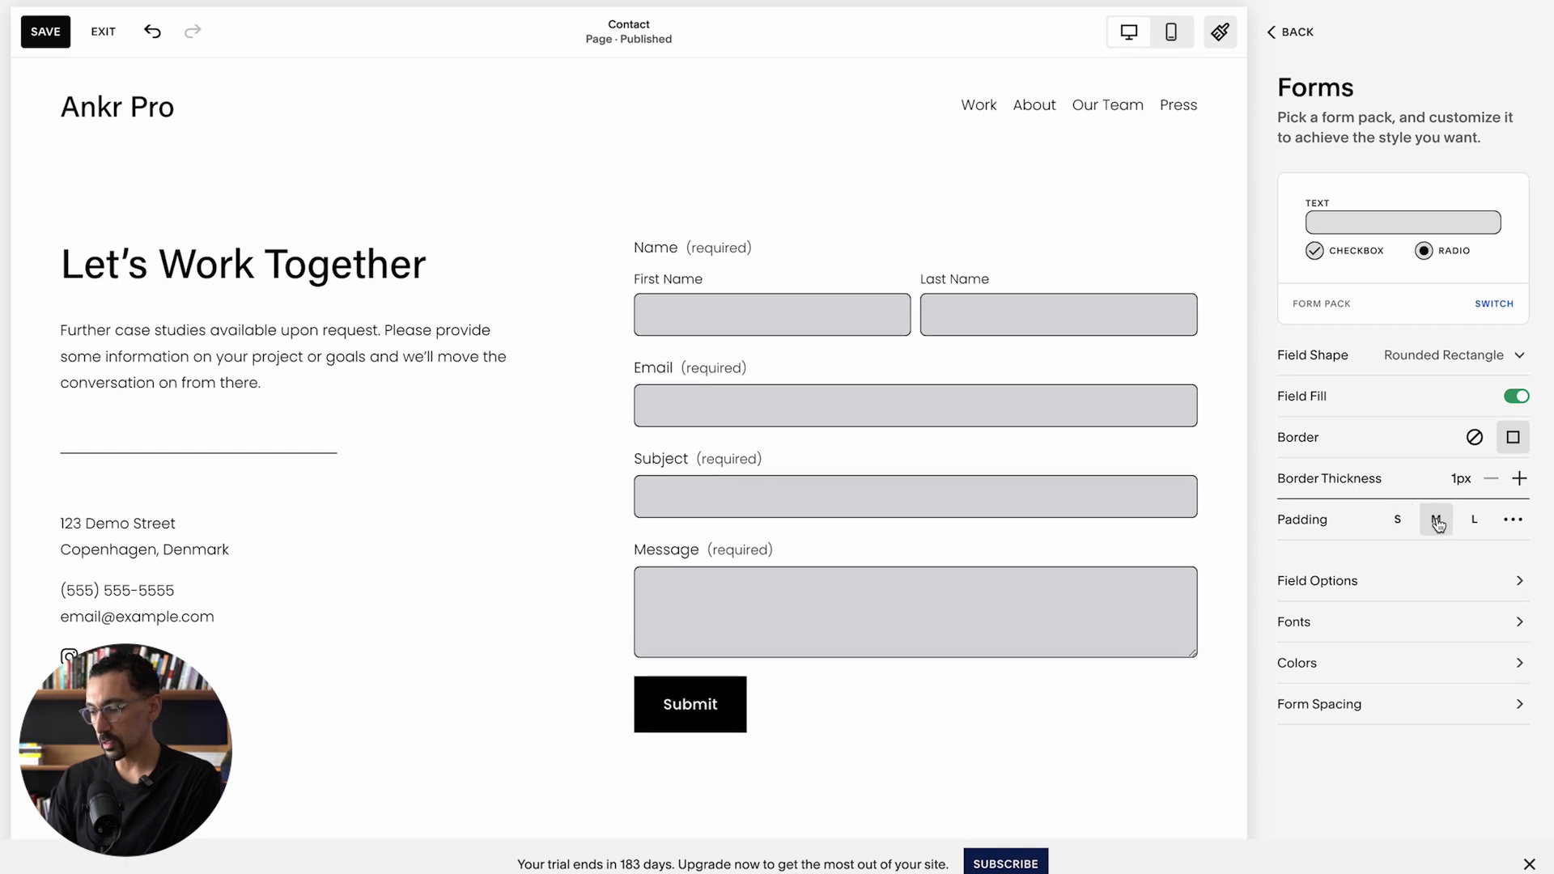
click(1474, 521)
click(1509, 521)
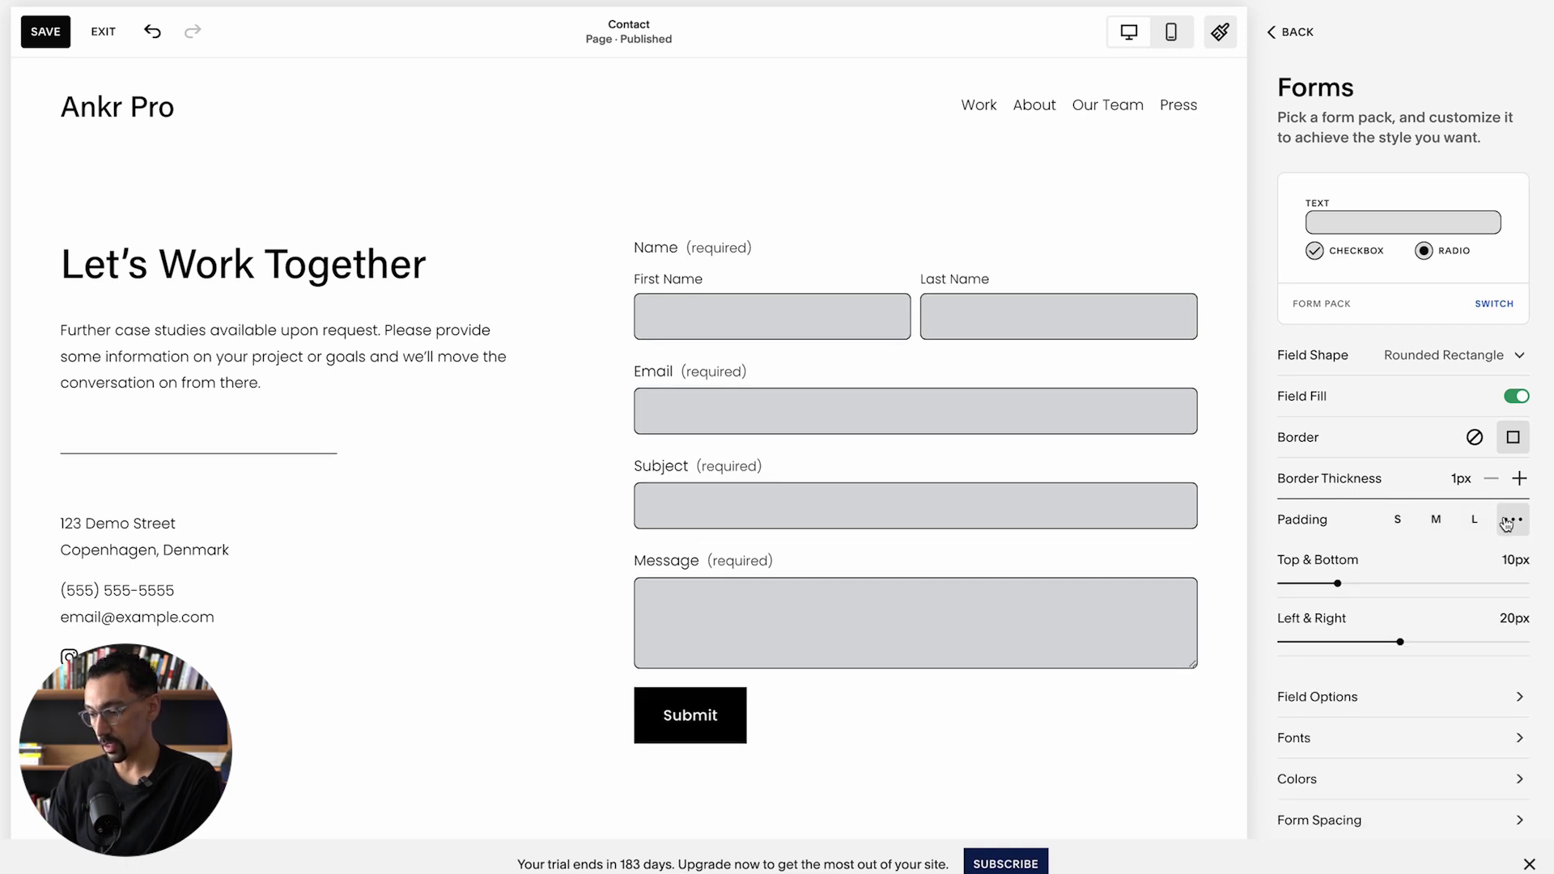
drag(1338, 583, 1337, 582)
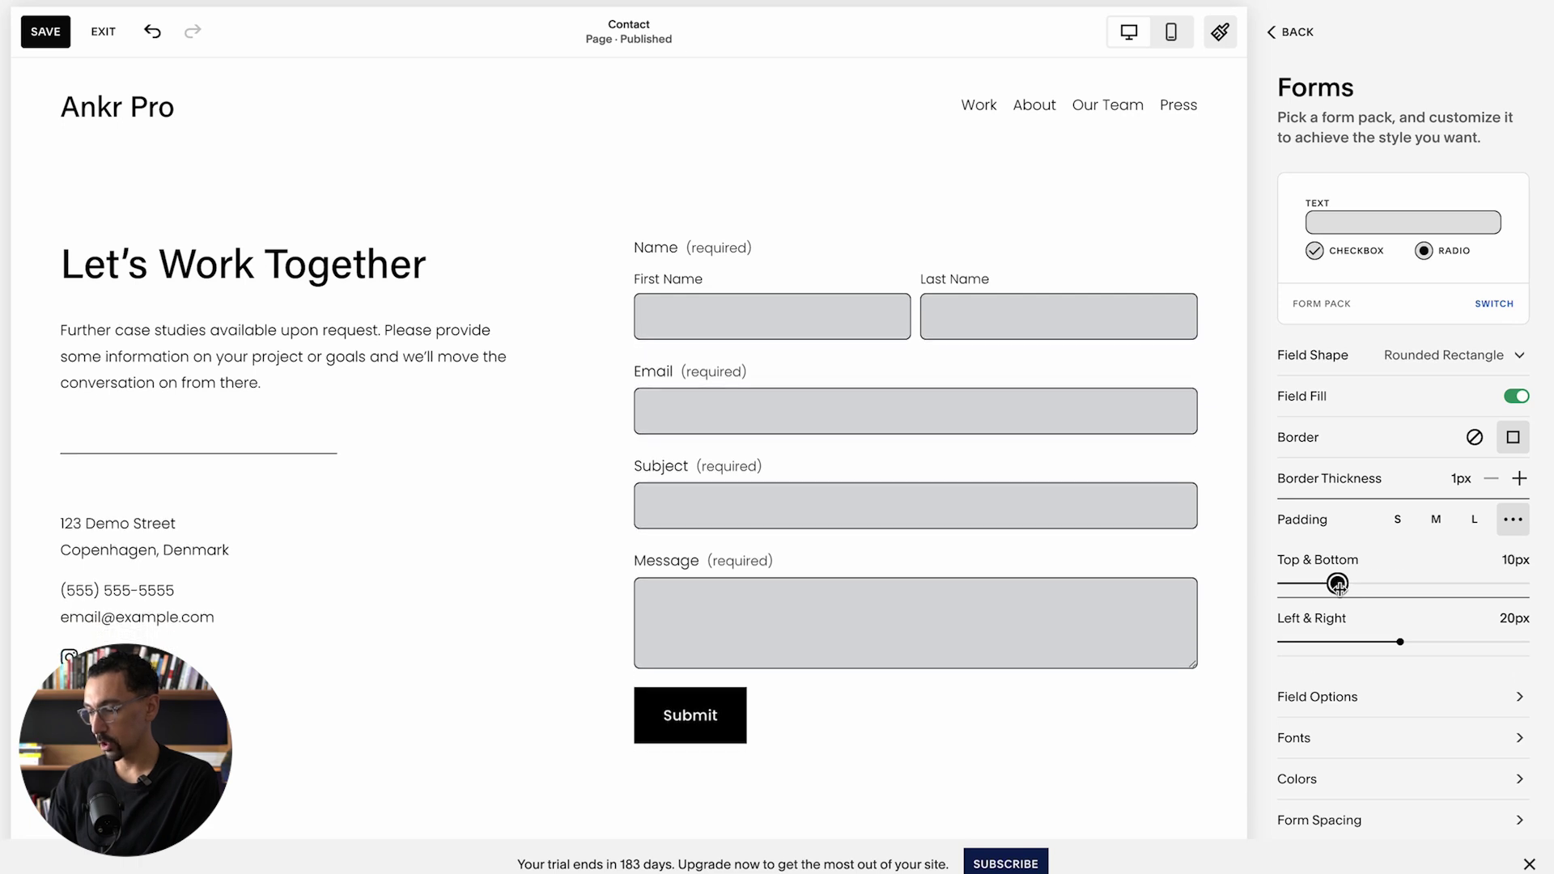
click(1436, 520)
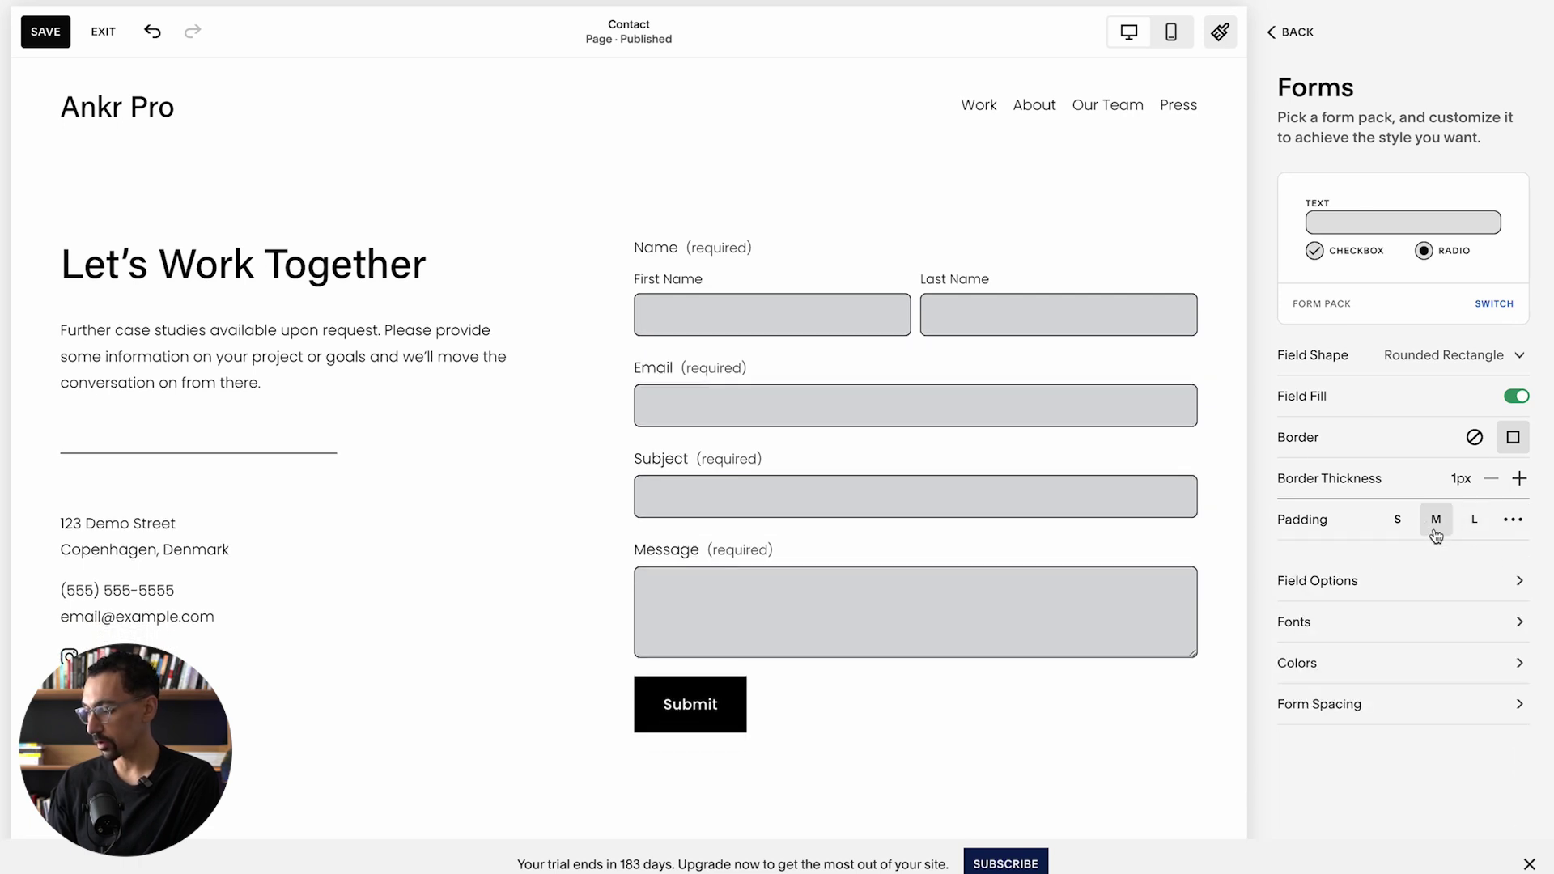
Step: Review the Checkbox, Radio and Survey field option panels, then back out to the Site Styles list
click(1325, 584)
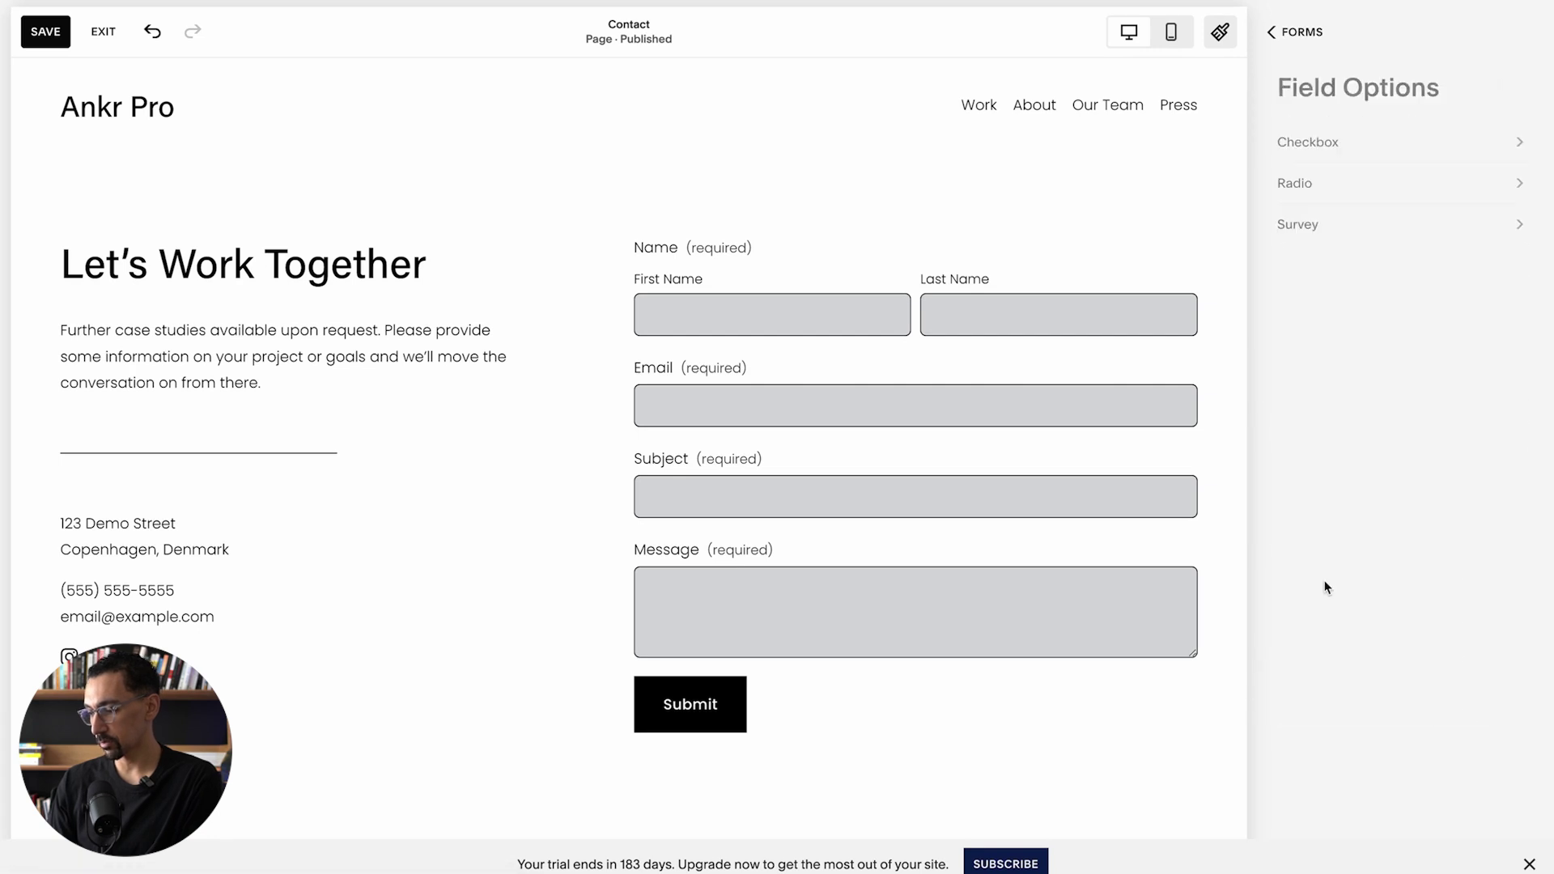
click(1315, 145)
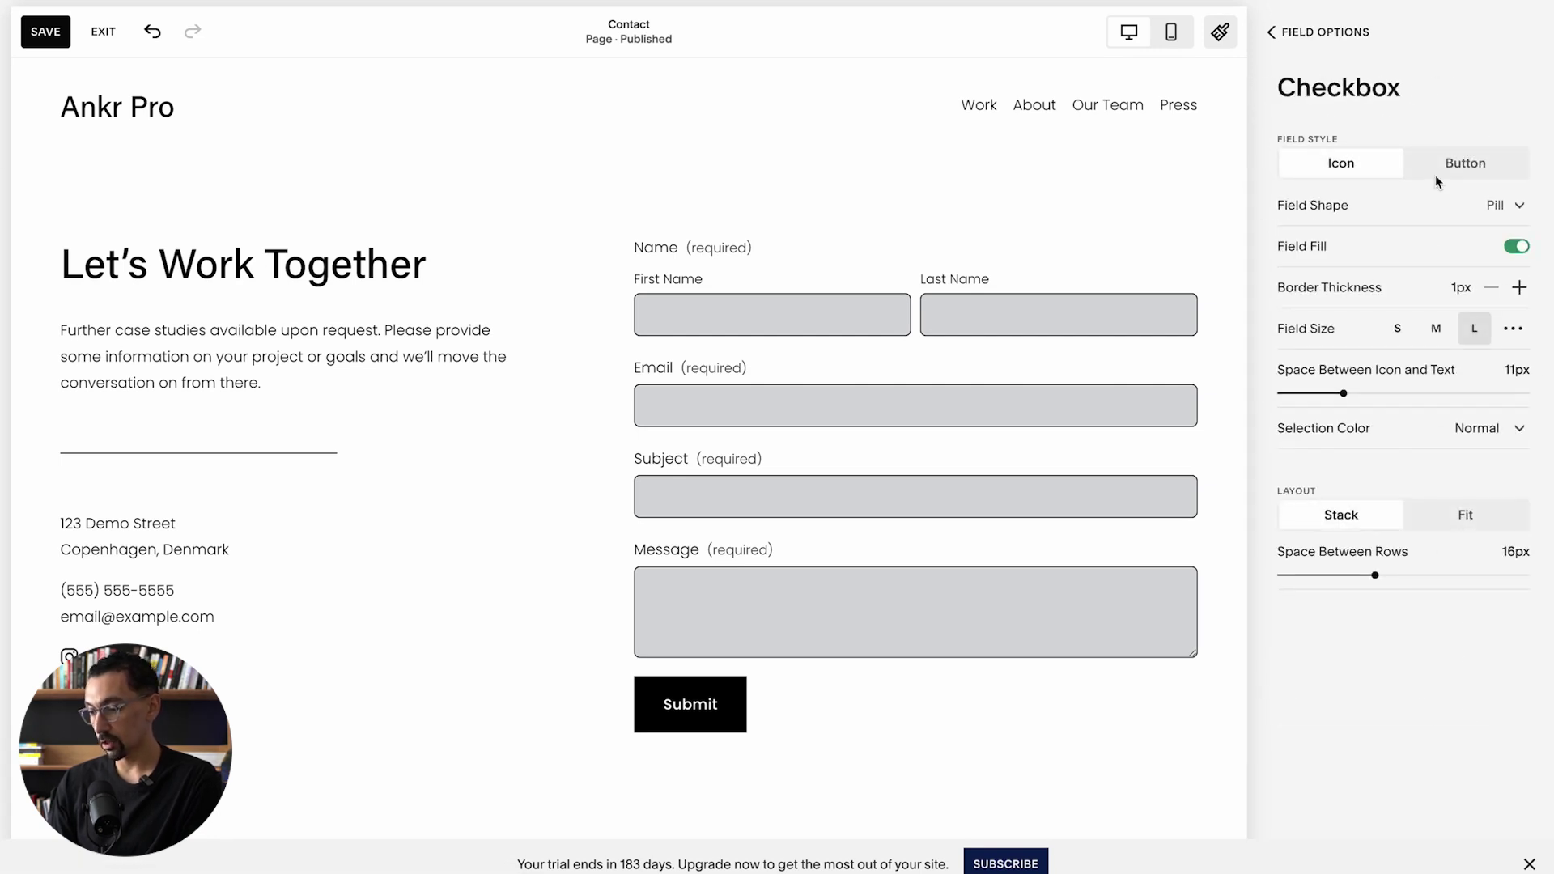
click(1320, 42)
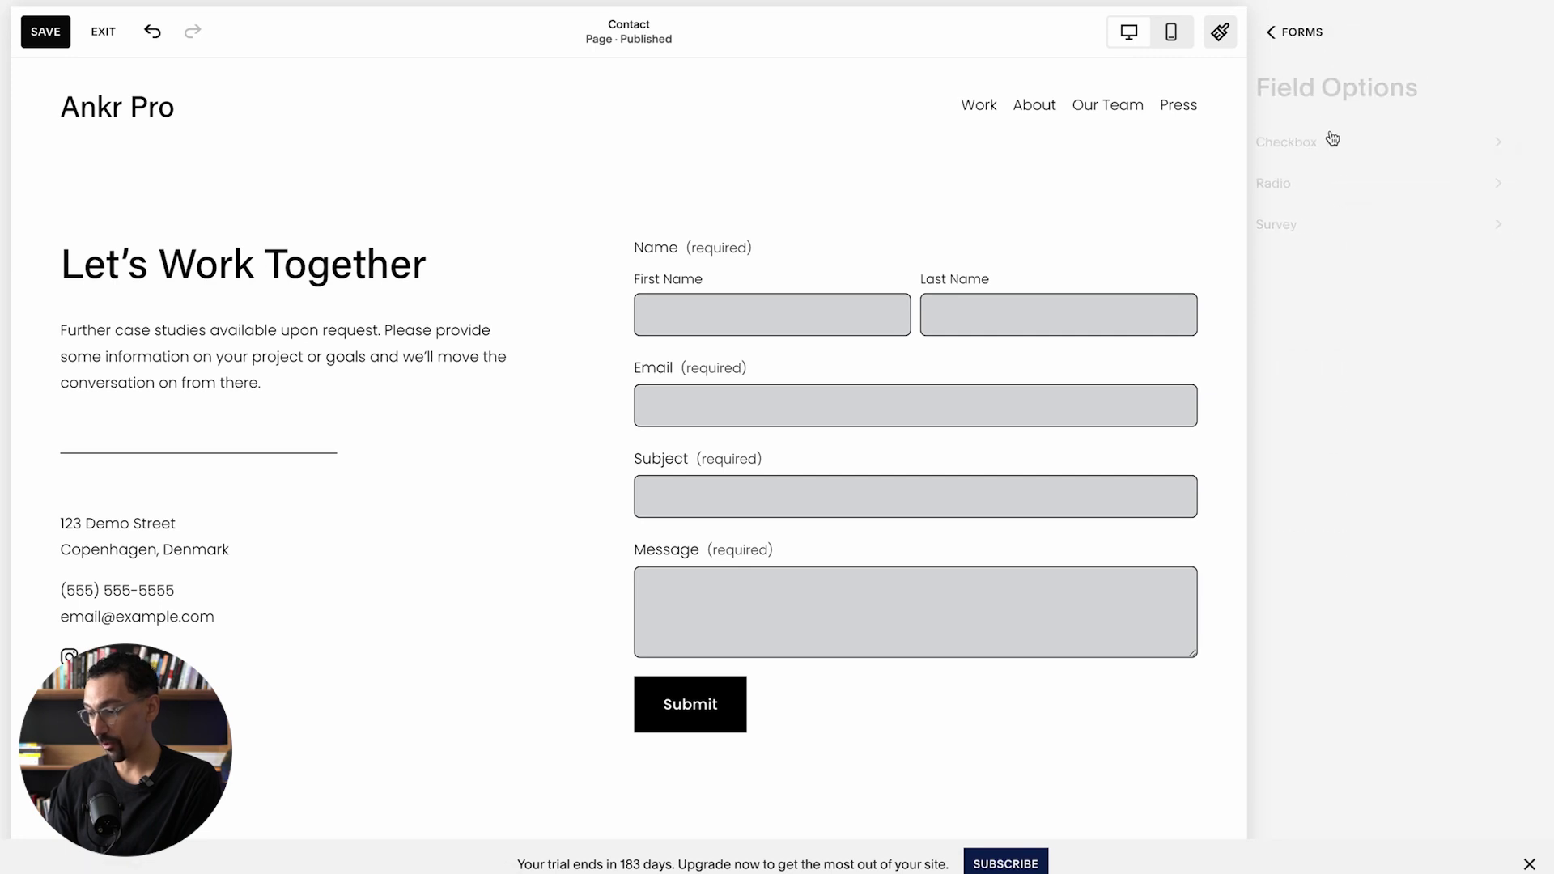
click(1301, 187)
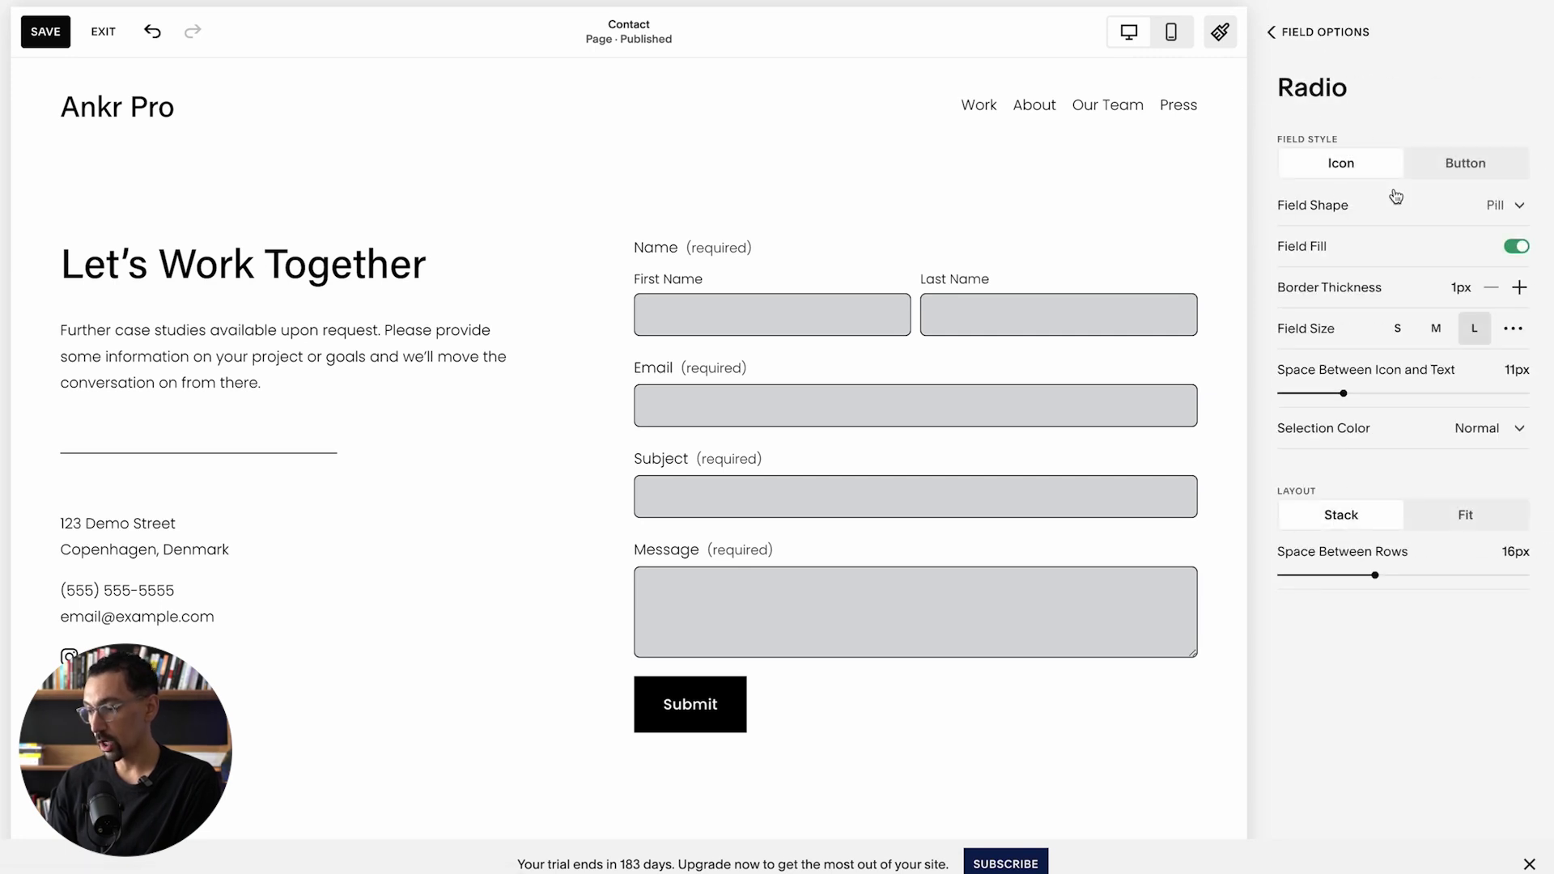
click(1305, 32)
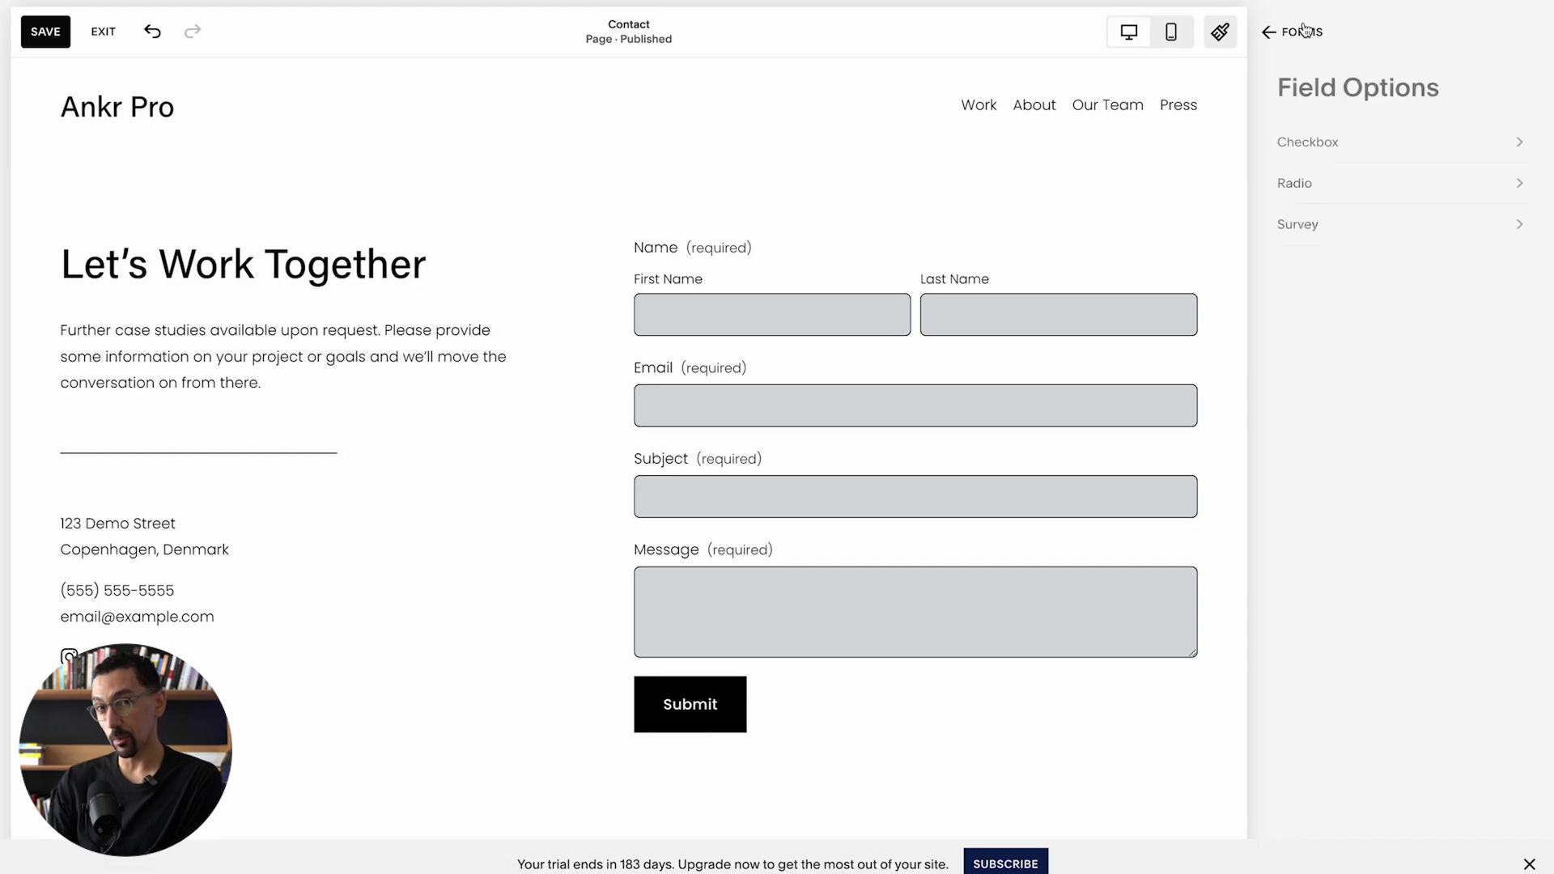
click(1311, 226)
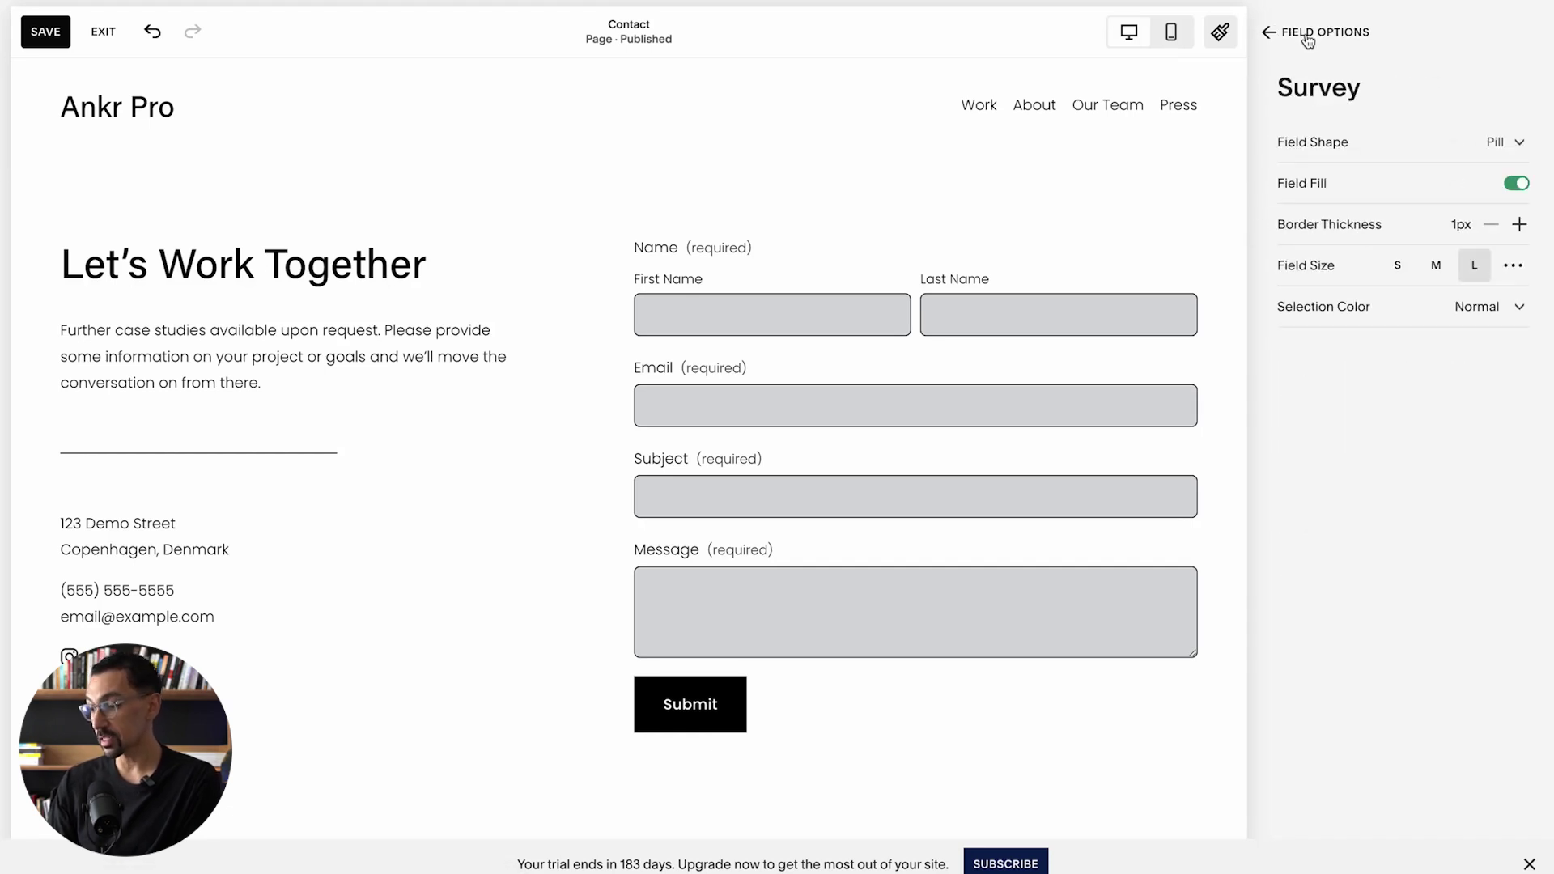
click(1307, 36)
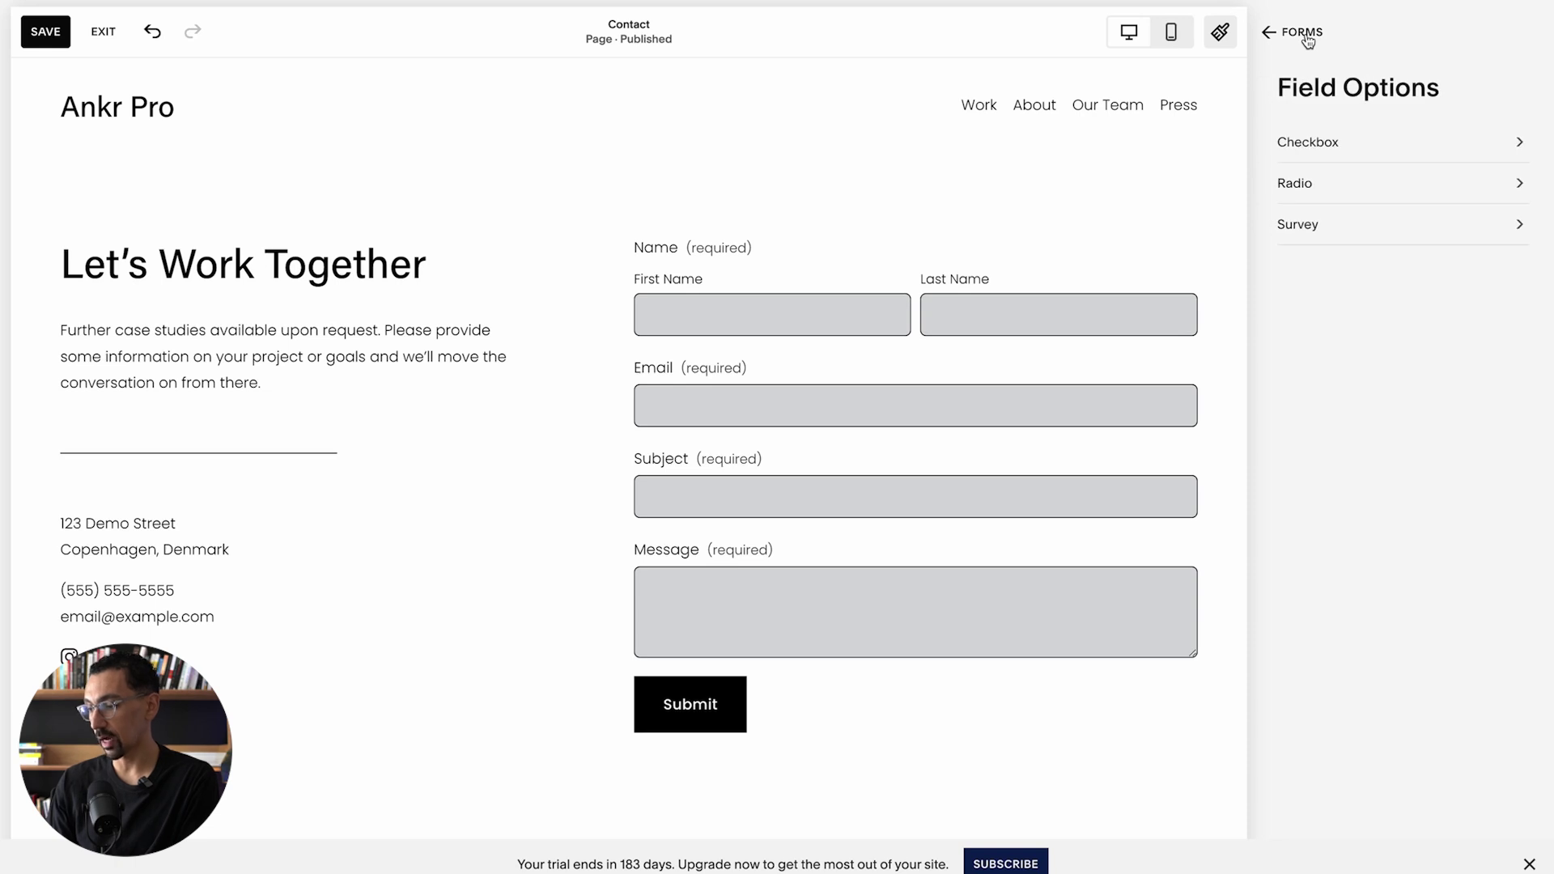
click(1304, 32)
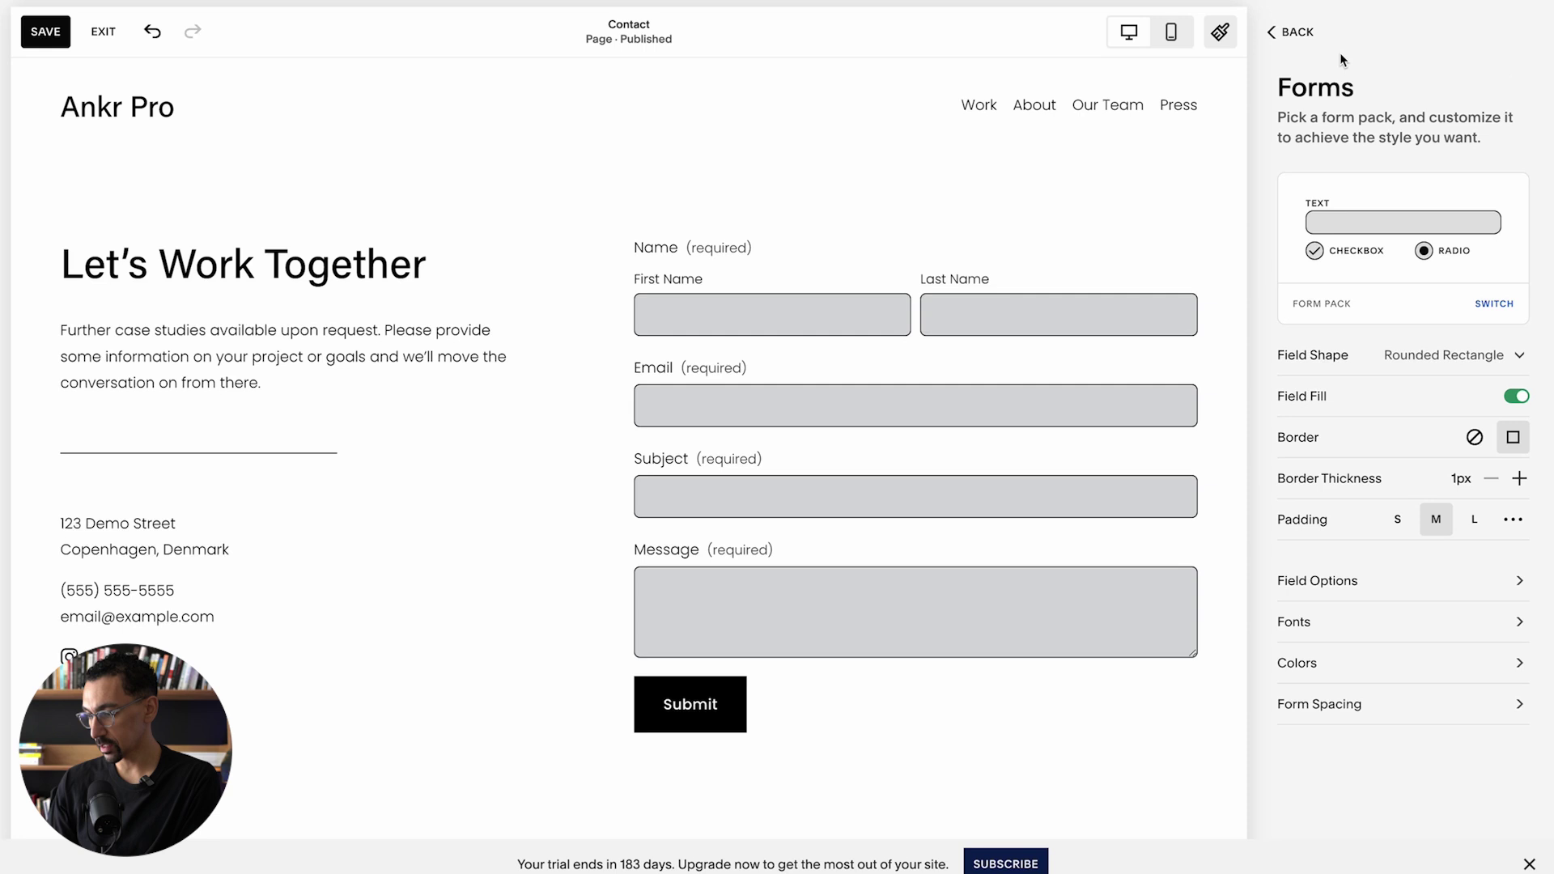
click(1298, 34)
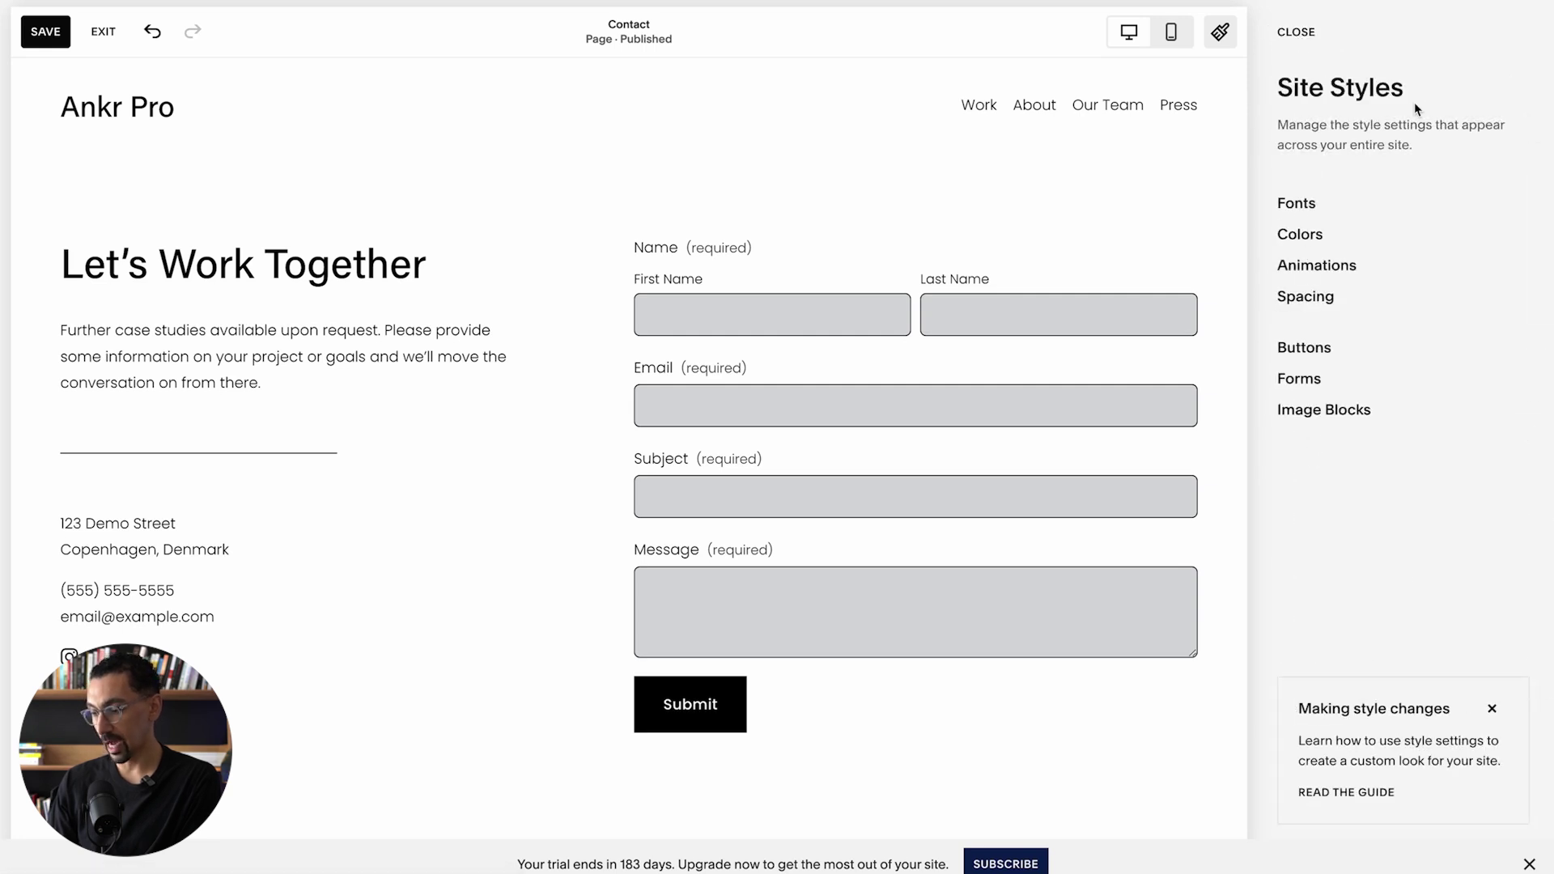
Step: Look through the four form packs, keep the original pack, and return to Forms settings
click(1311, 385)
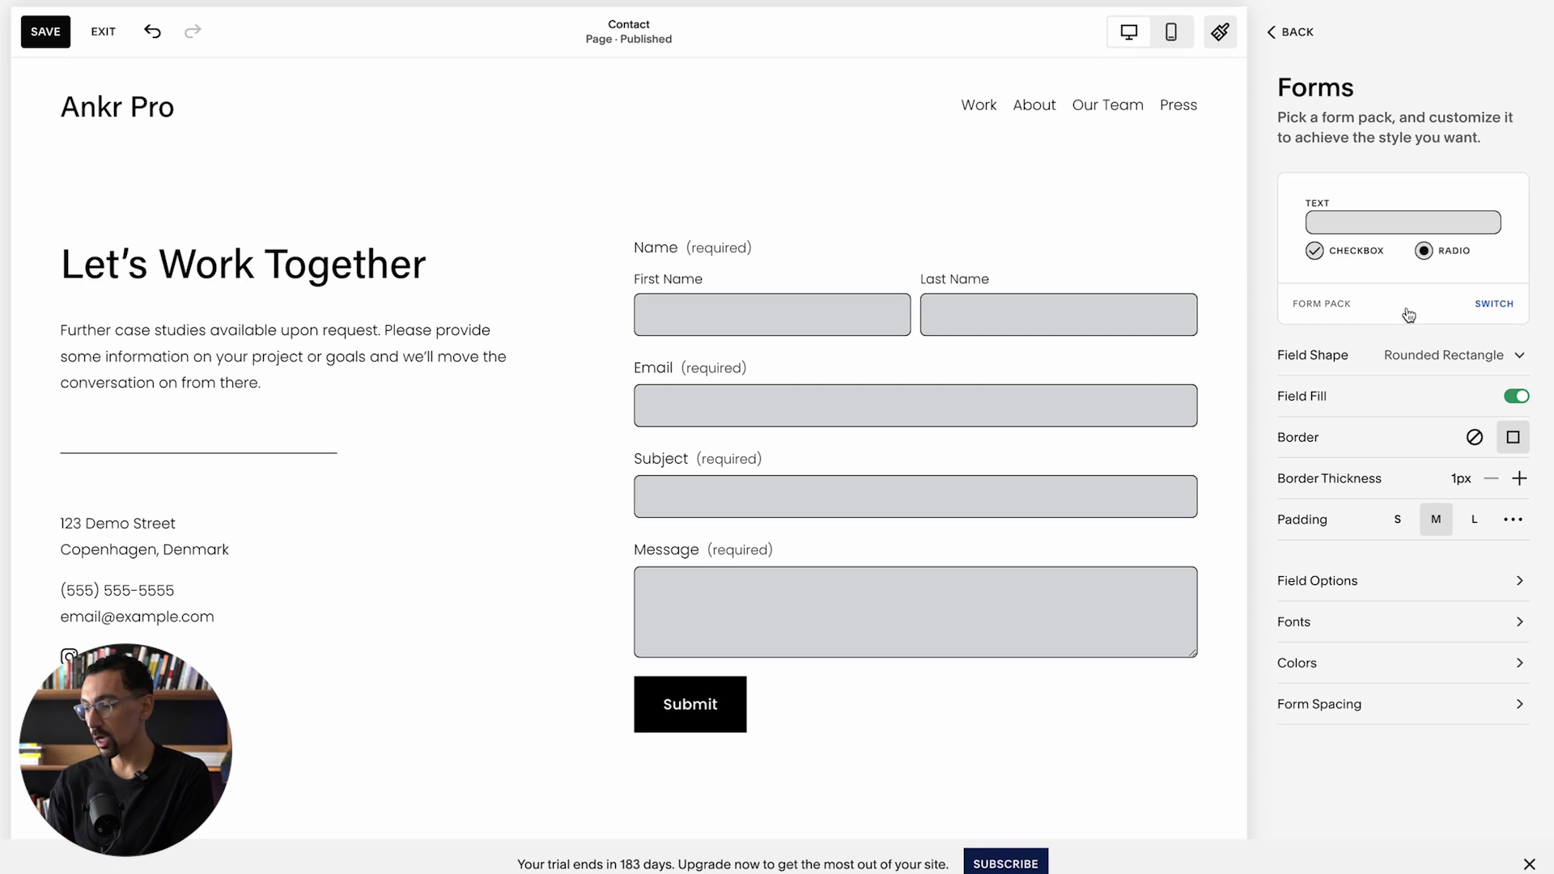
click(1494, 308)
click(1409, 522)
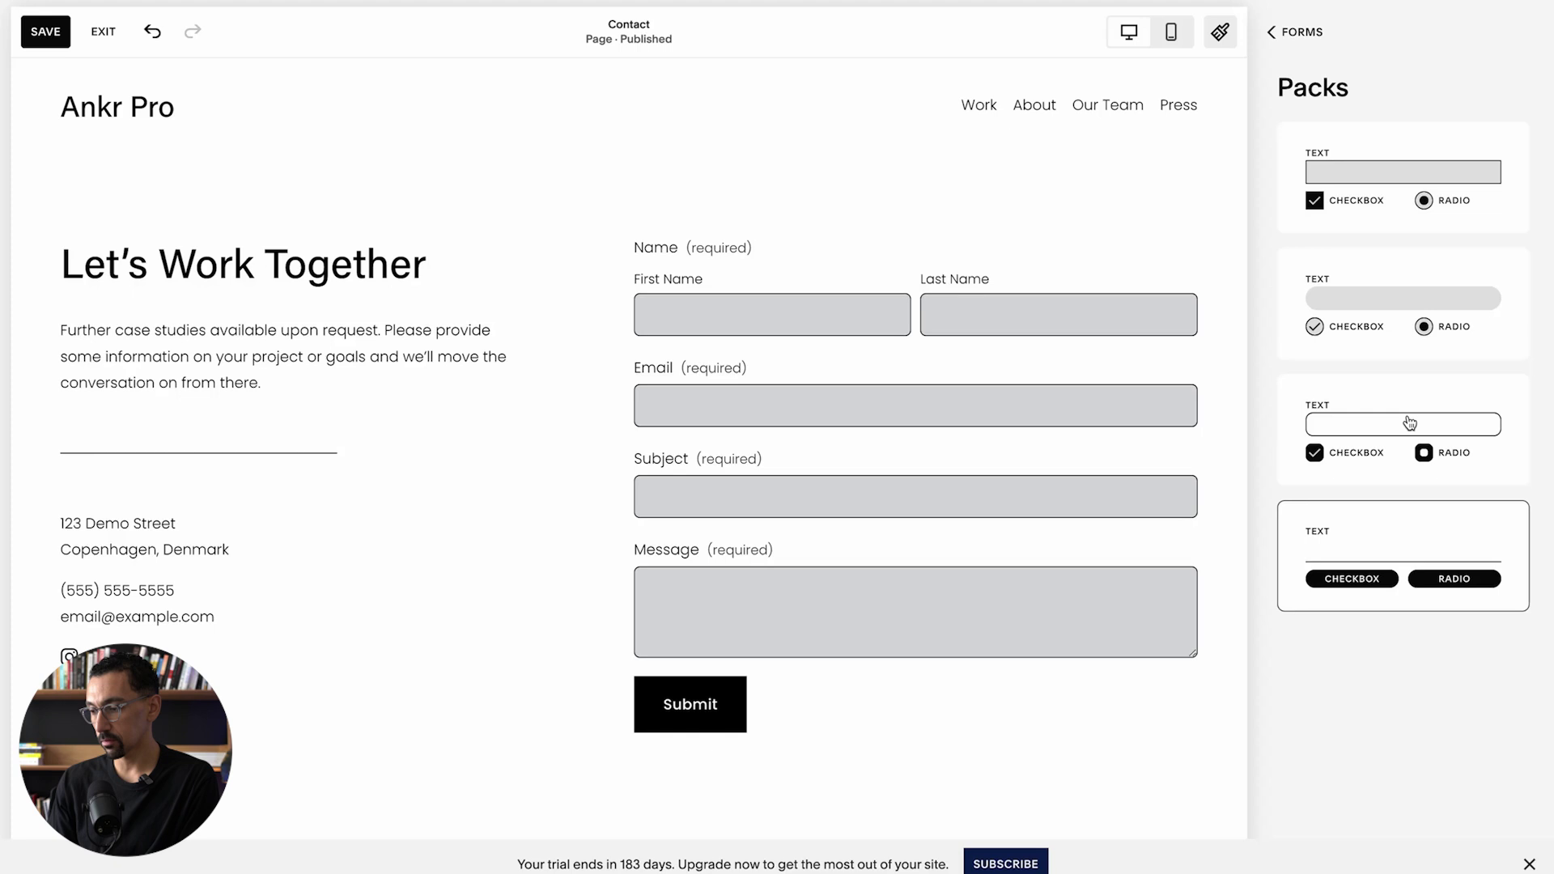
click(1433, 153)
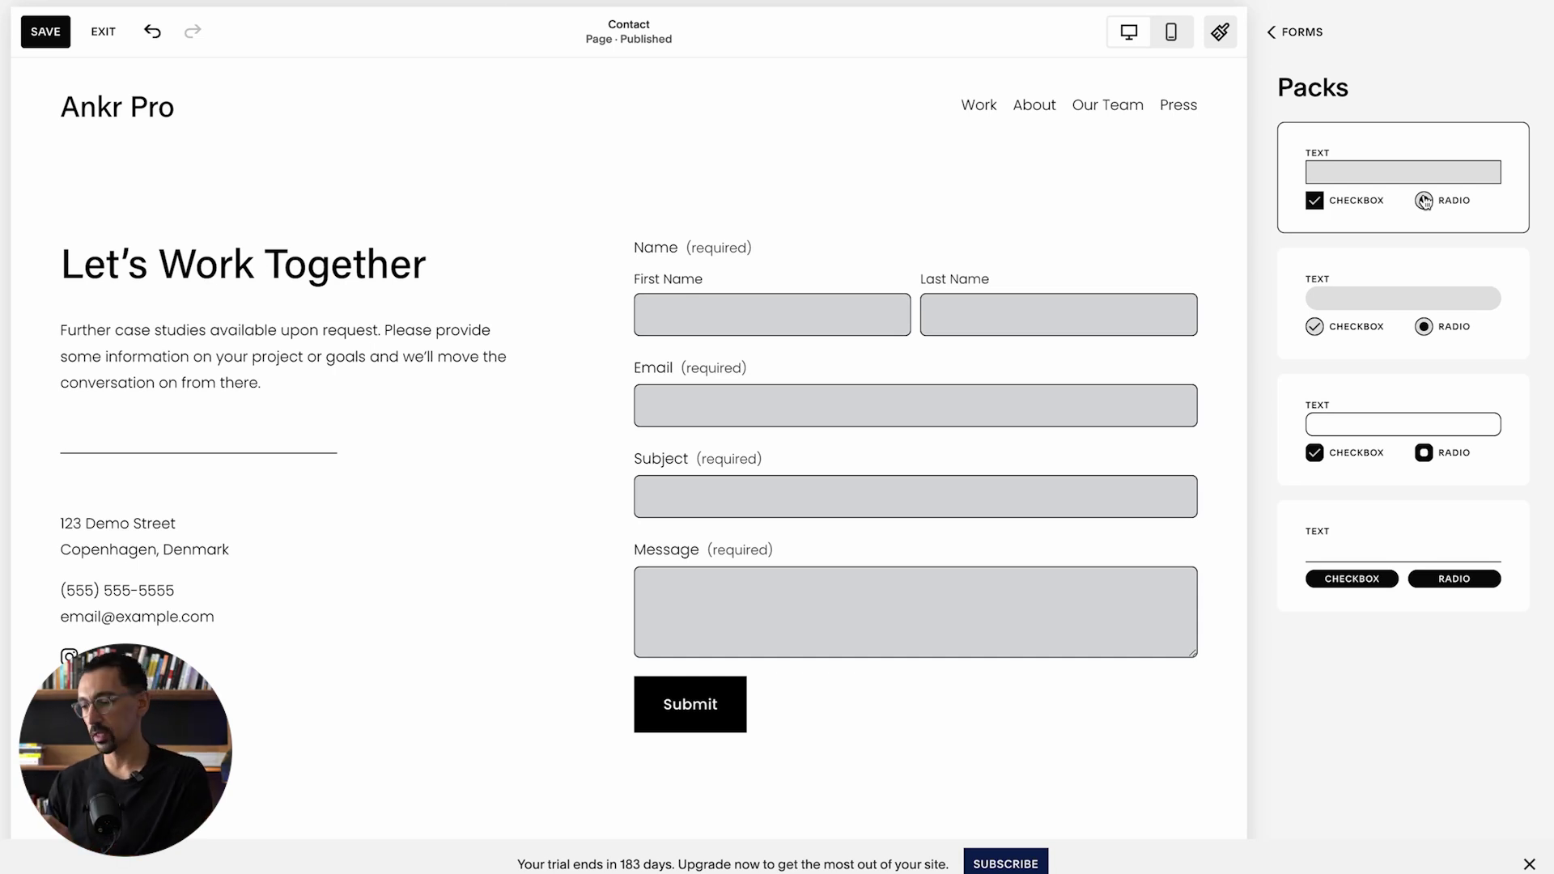
click(1403, 304)
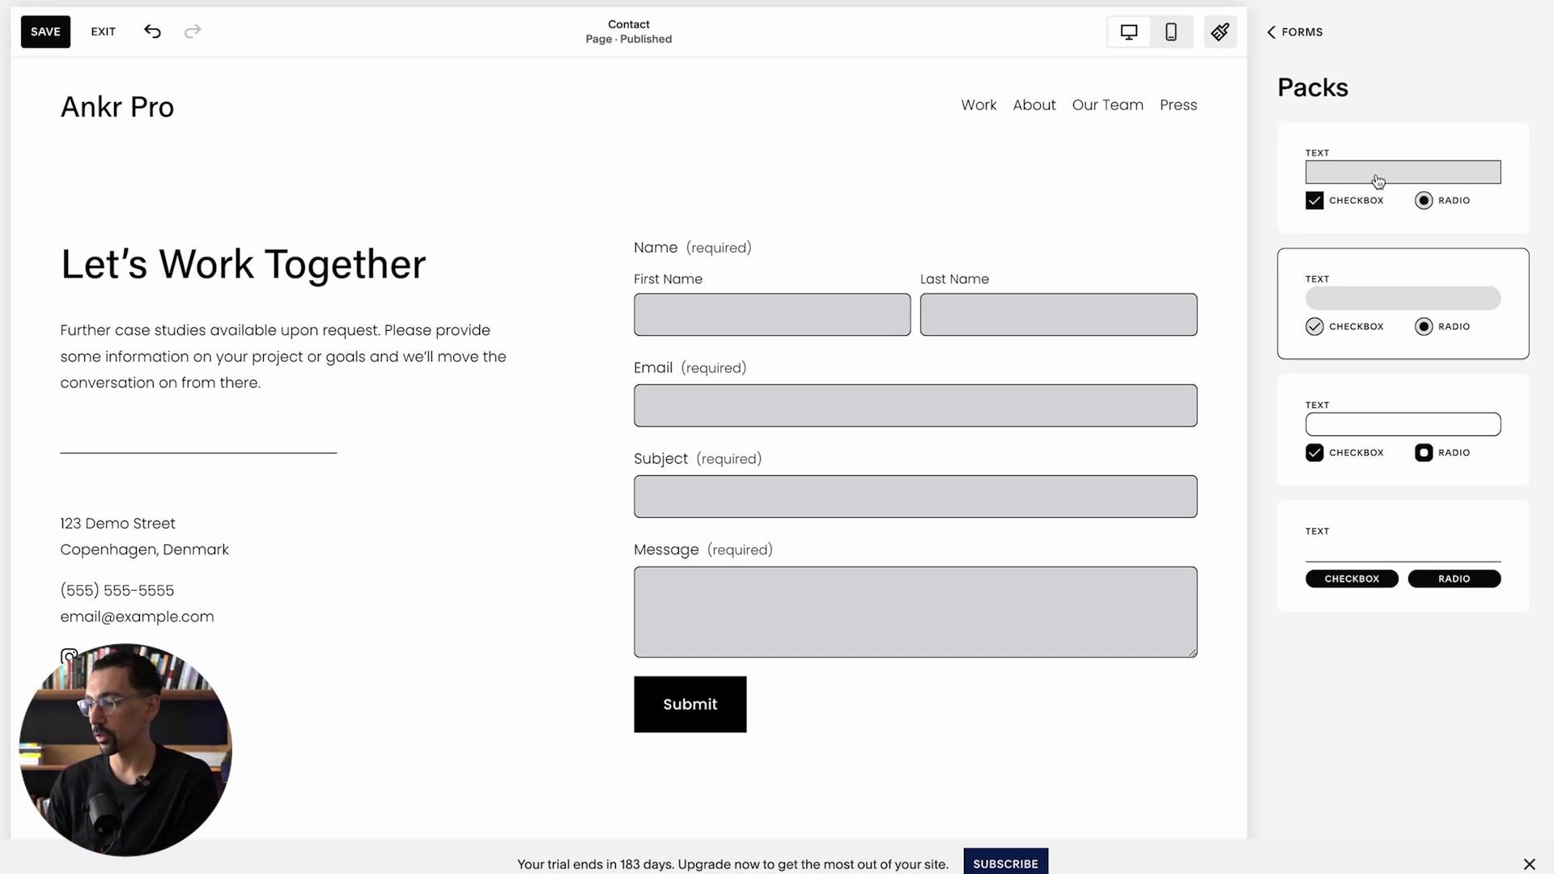
click(1297, 32)
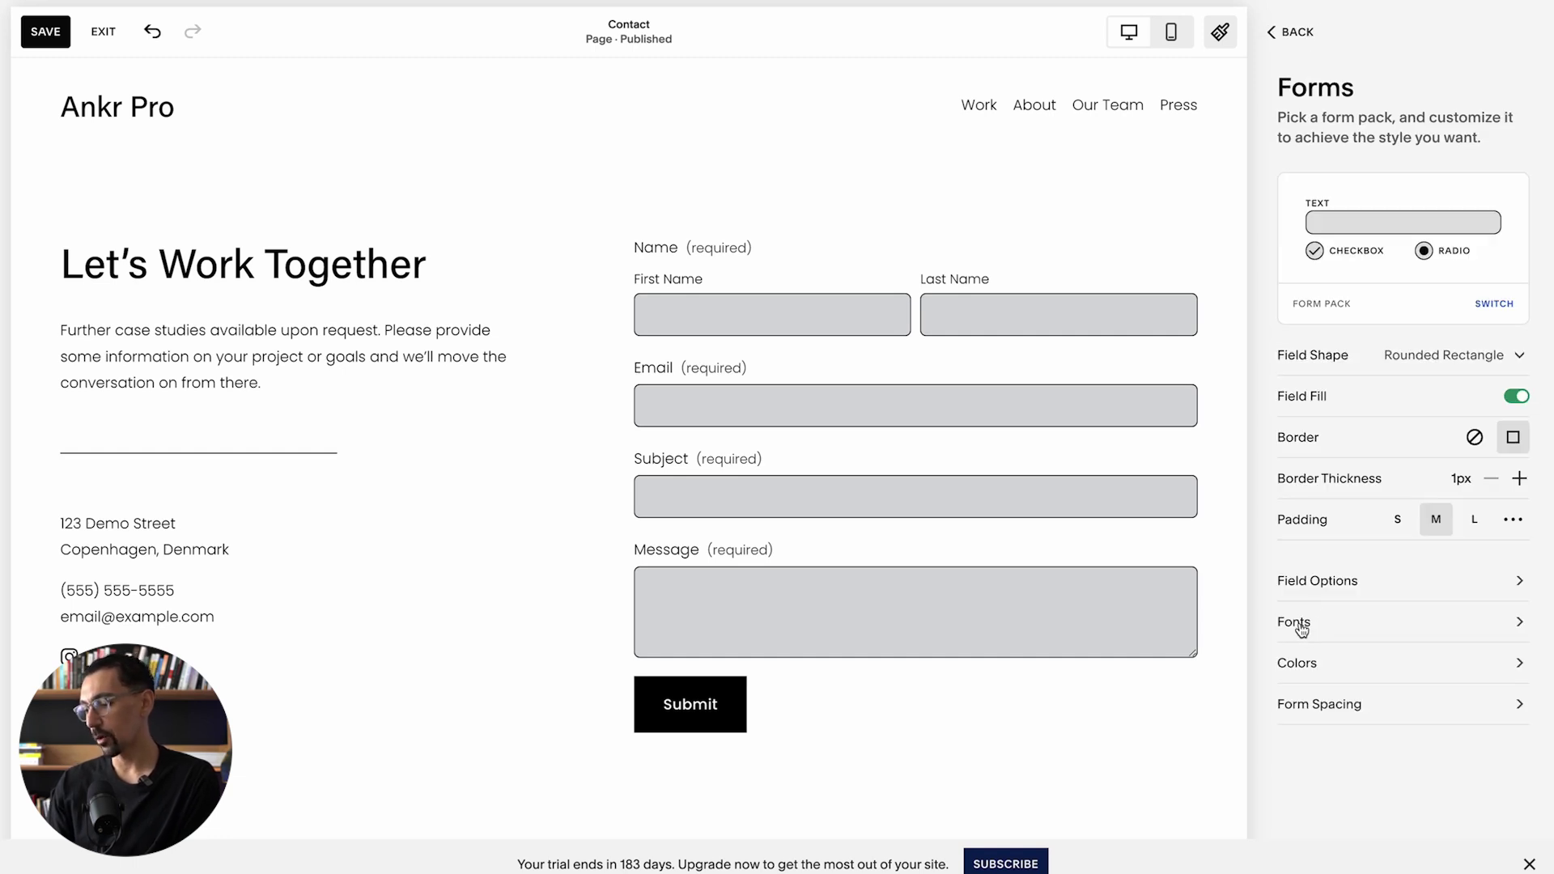
Step: Lower the form Field Background opacity to about 19% under Forms > Colors
click(1298, 624)
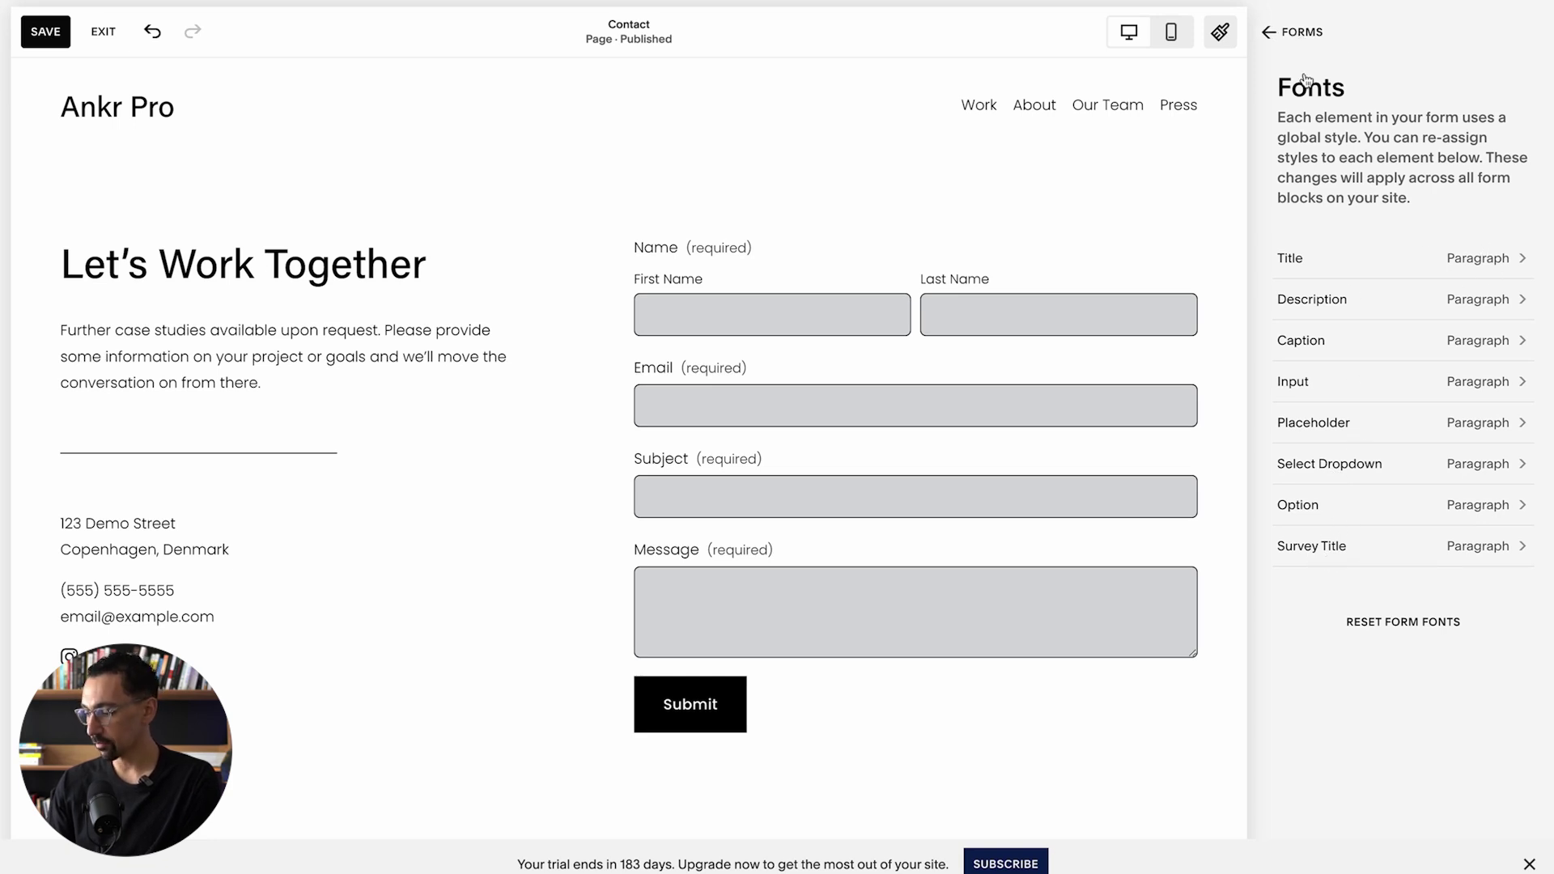
click(1296, 32)
click(1317, 667)
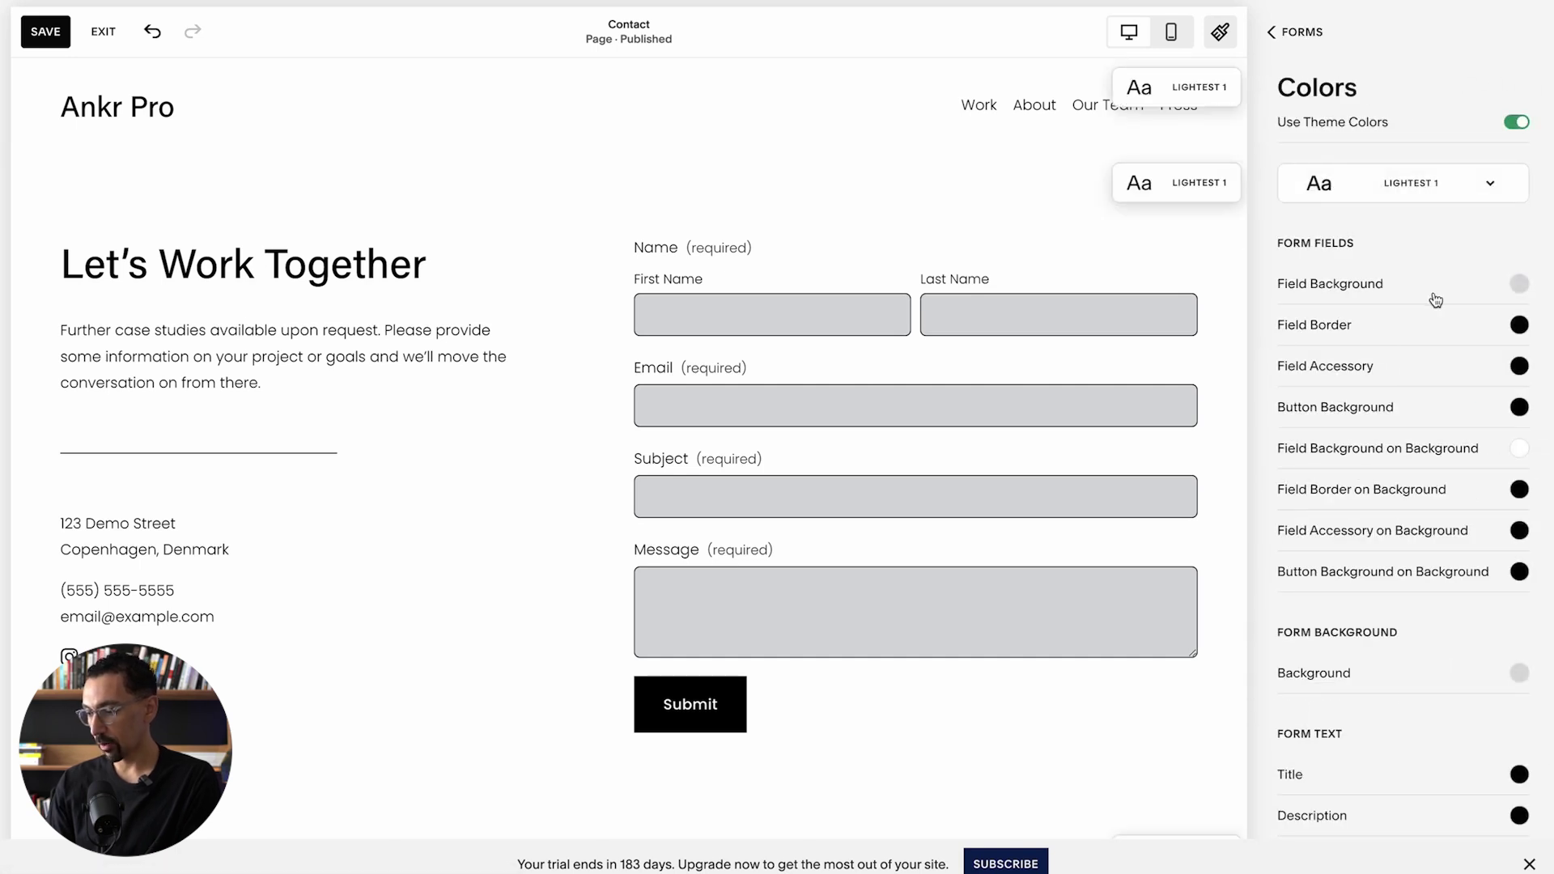
click(1519, 285)
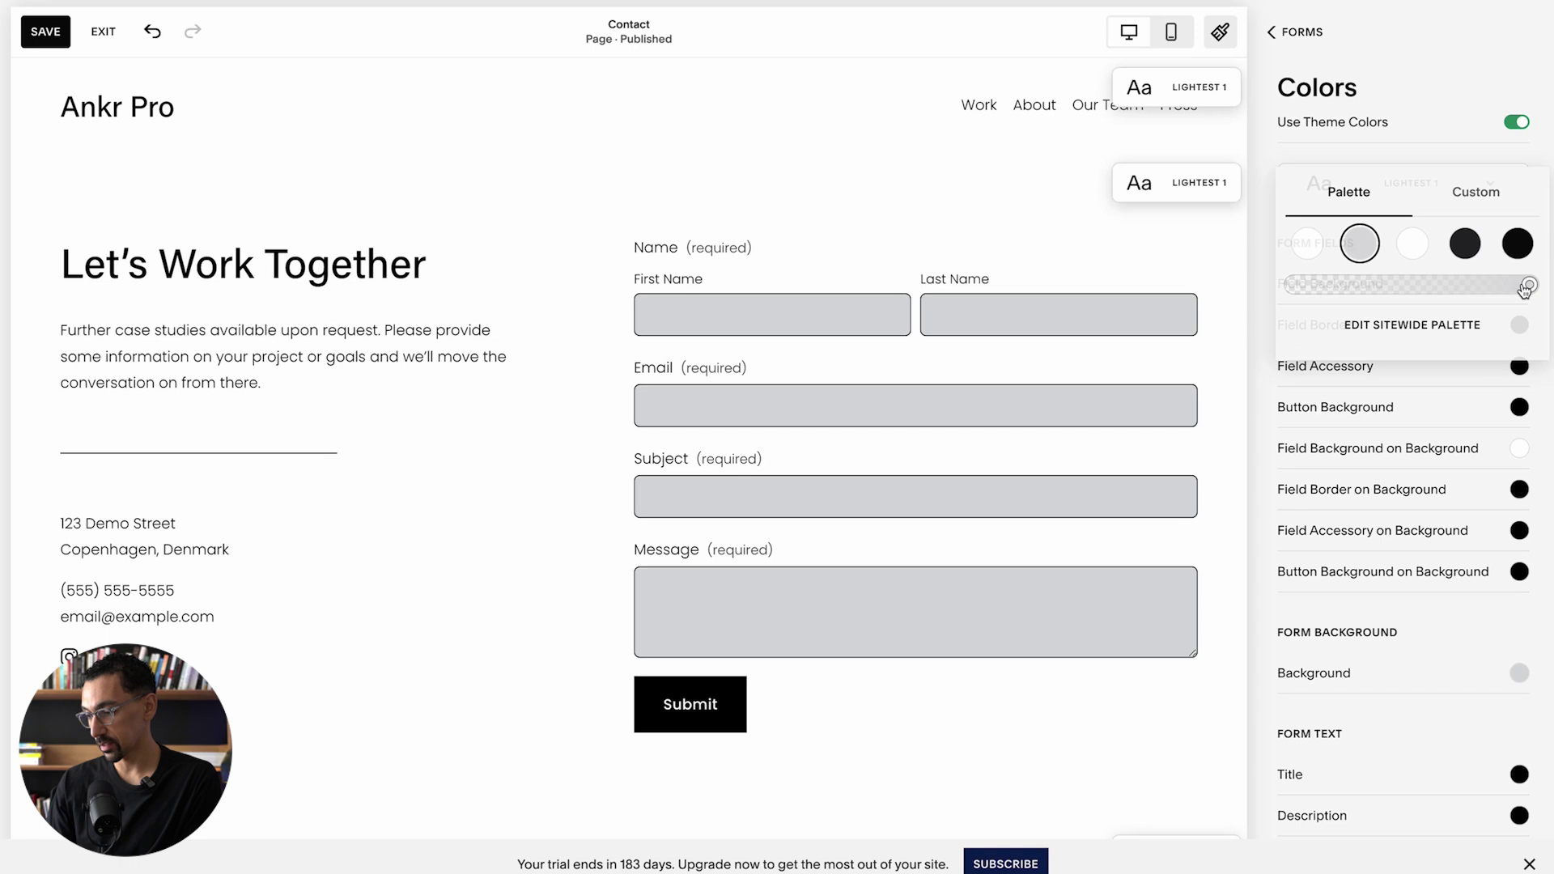
click(1378, 289)
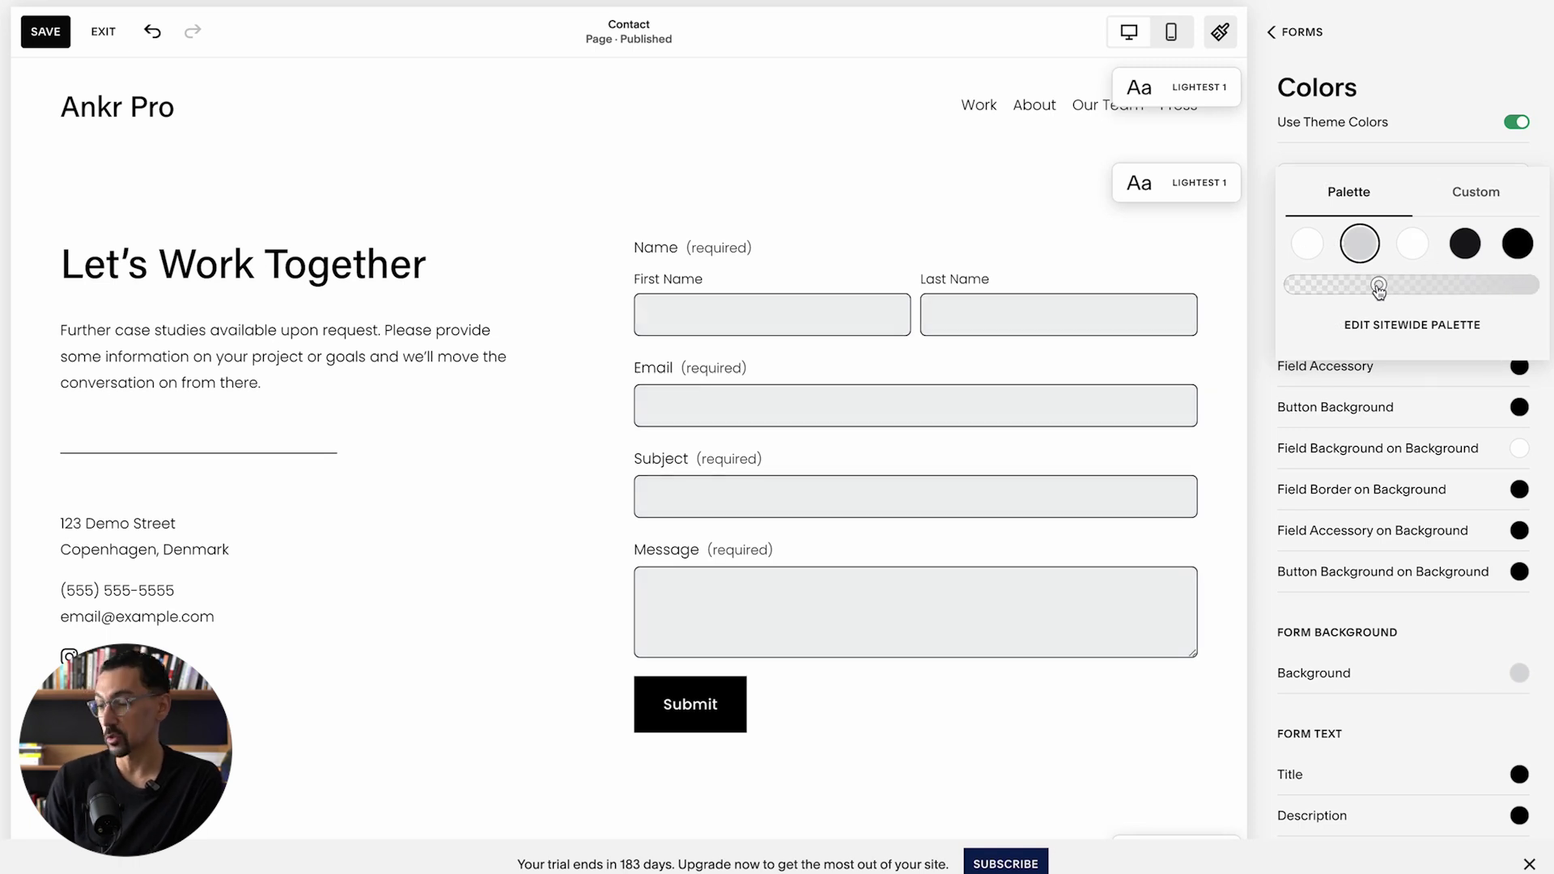
drag(1379, 289, 1341, 283)
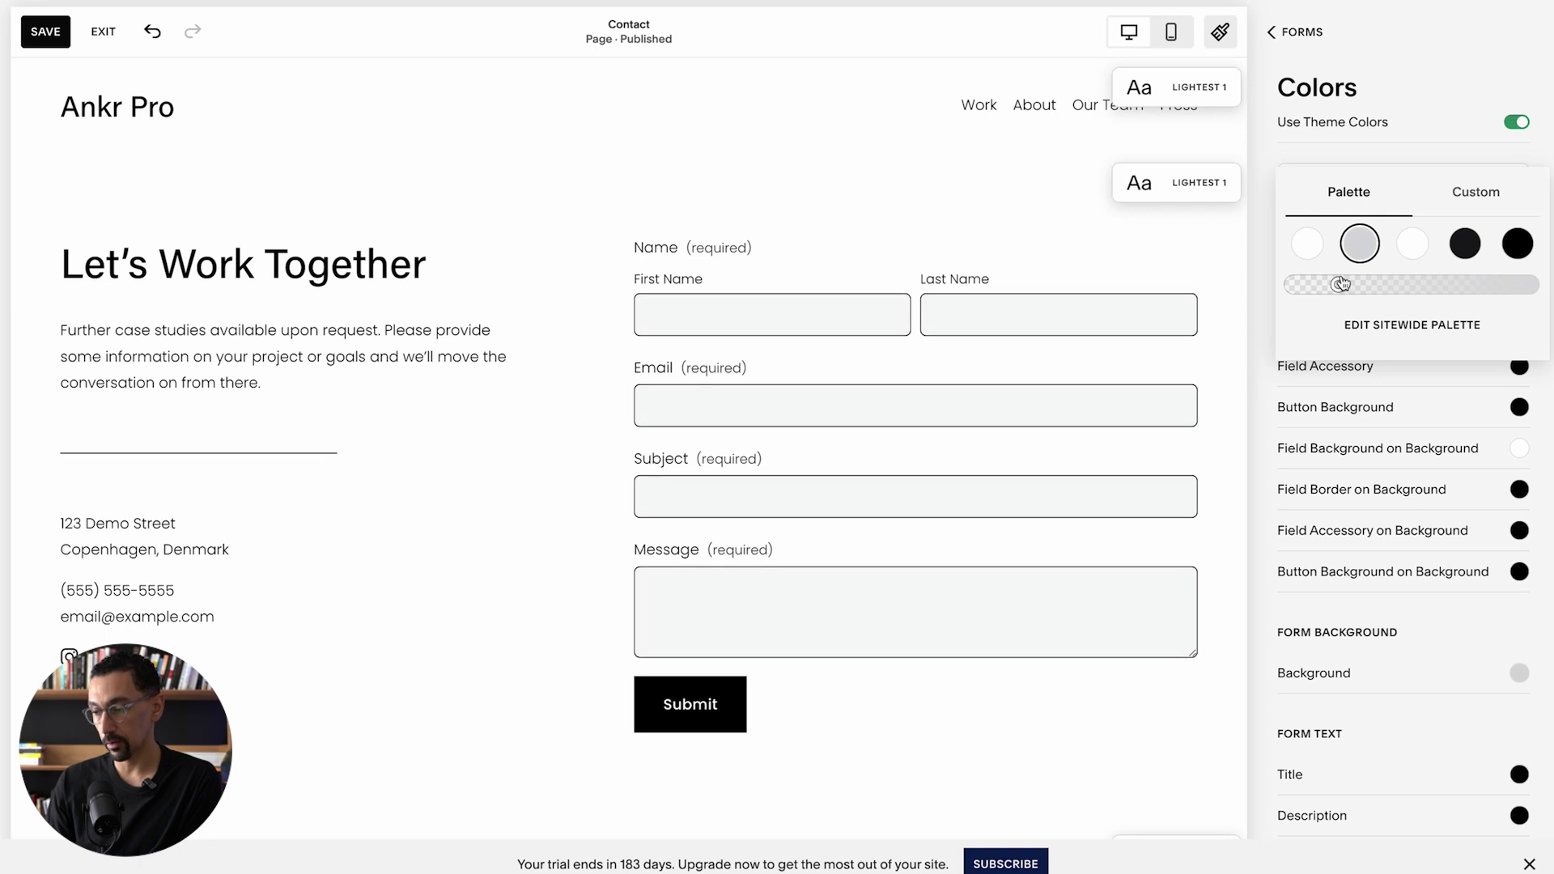
Step: Set a custom pale field background colour, RGB 238, 244, 249
click(1476, 194)
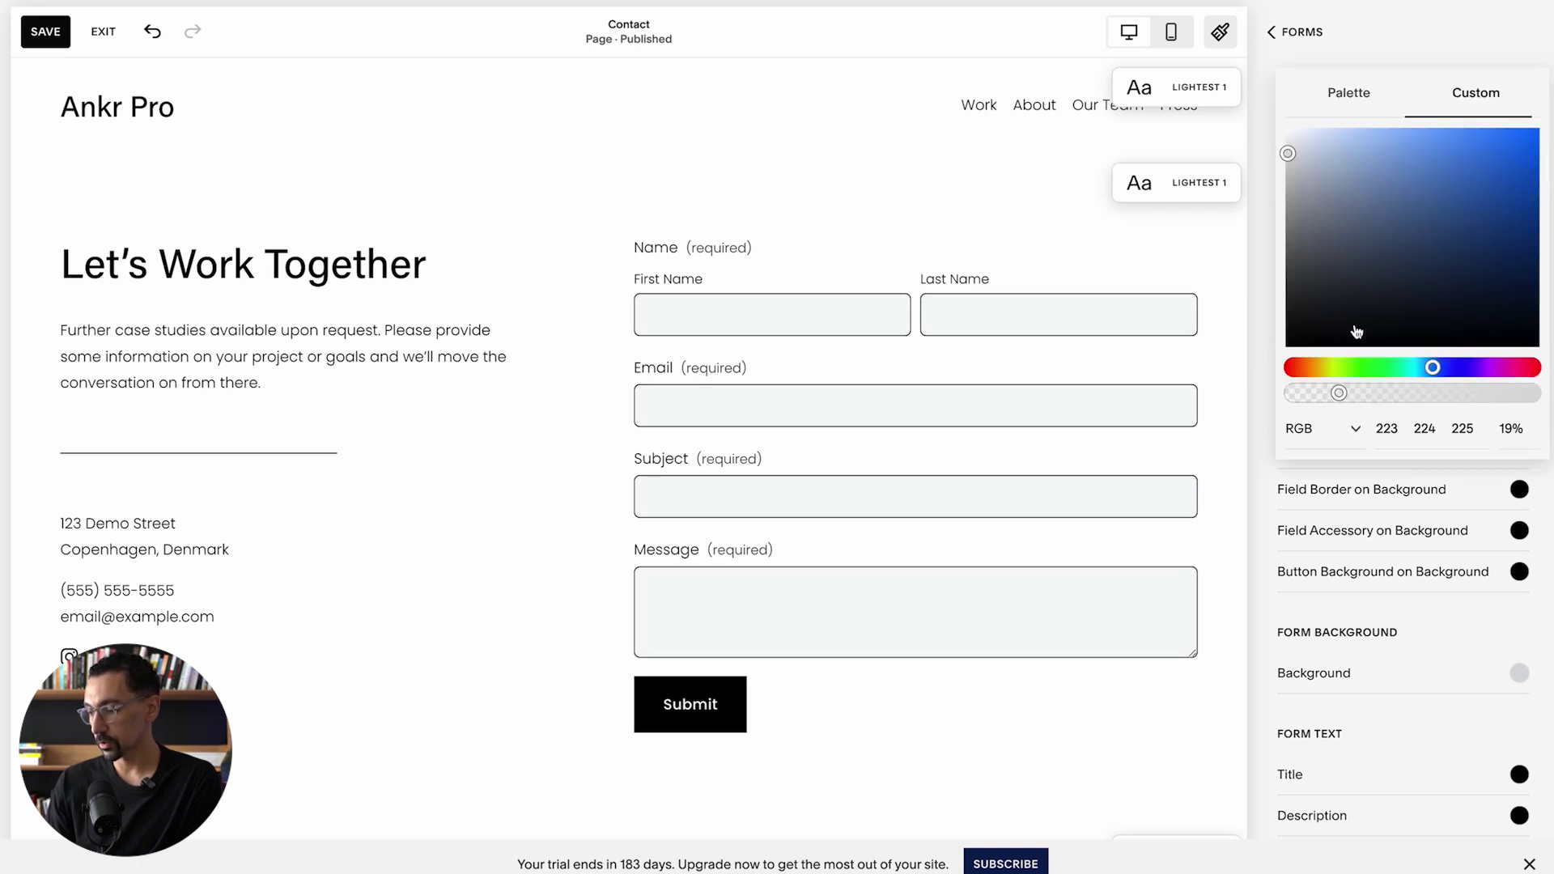
click(1288, 141)
drag(1289, 145, 1298, 133)
click(1306, 55)
click(1301, 33)
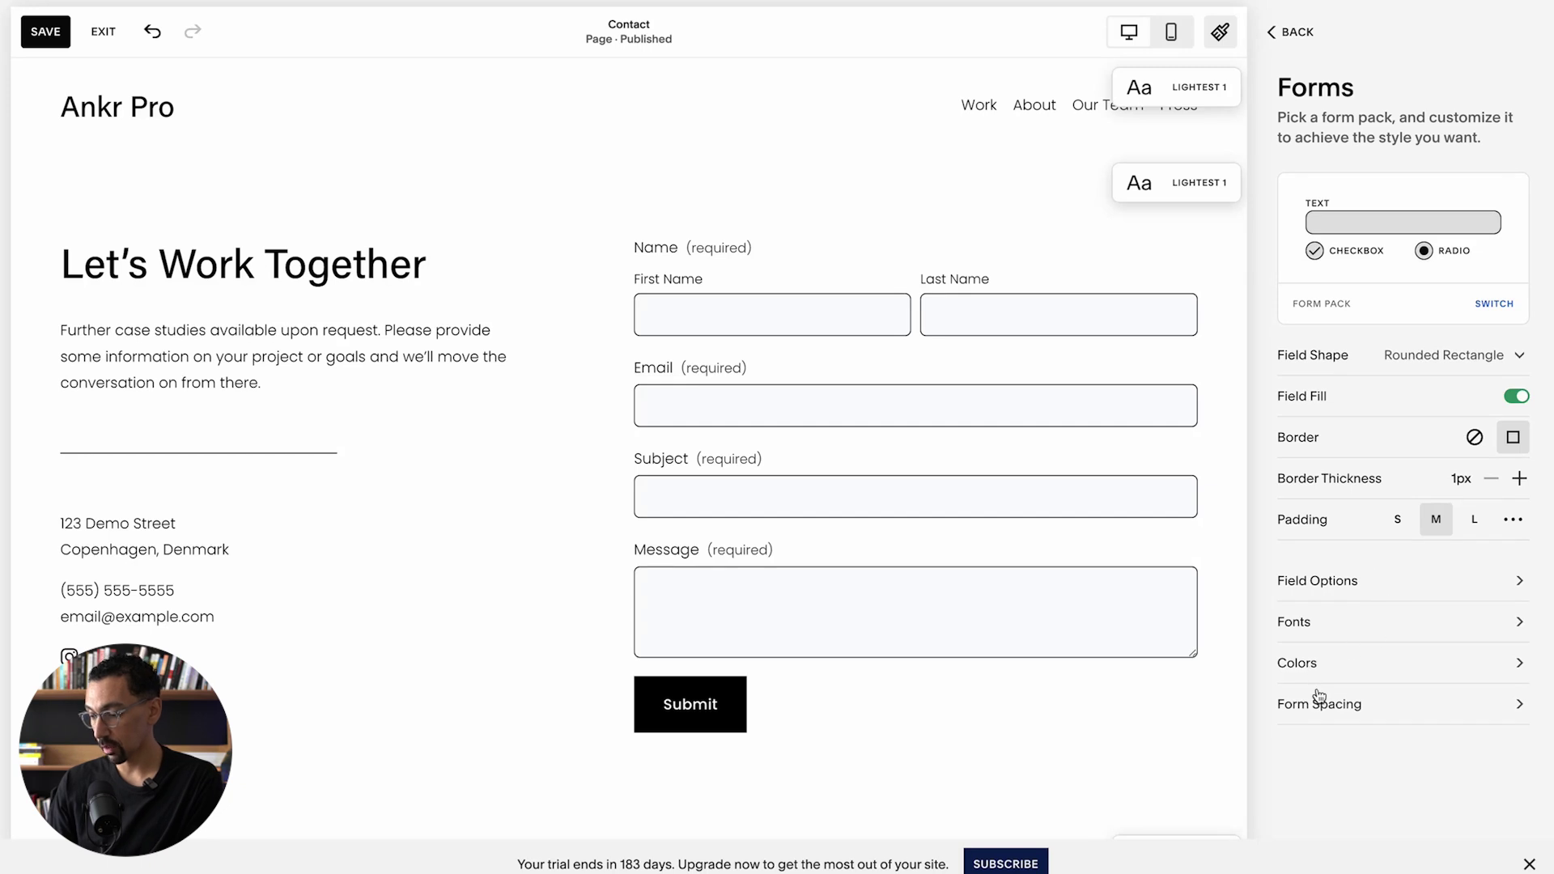
Step: Check Form Spacing (20px between fields, 10px between columns) and return to Site Styles
click(1320, 705)
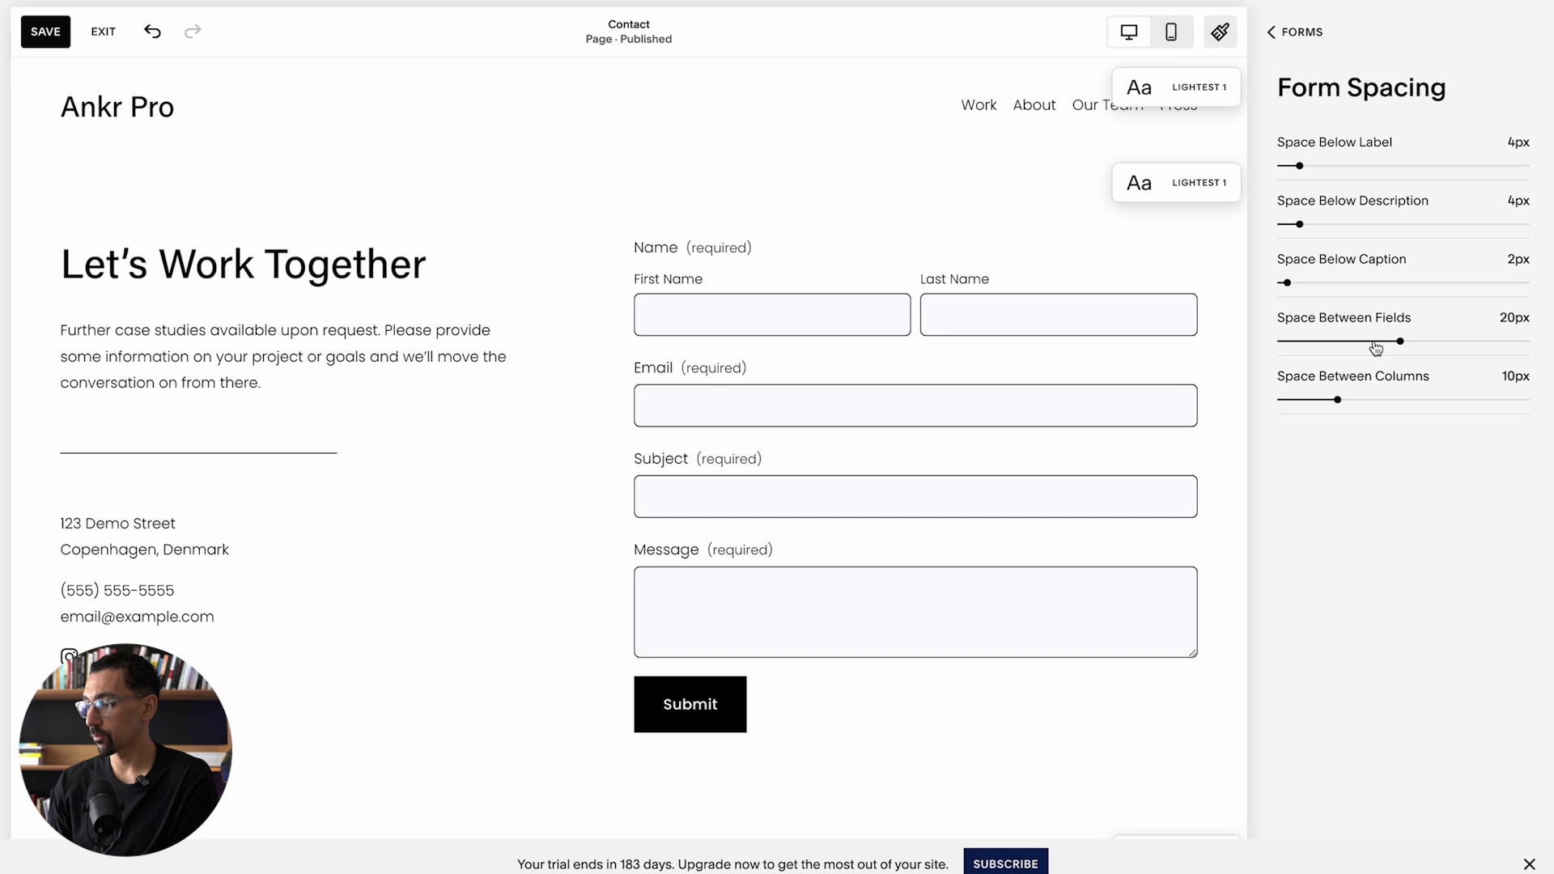
click(1299, 36)
click(1301, 41)
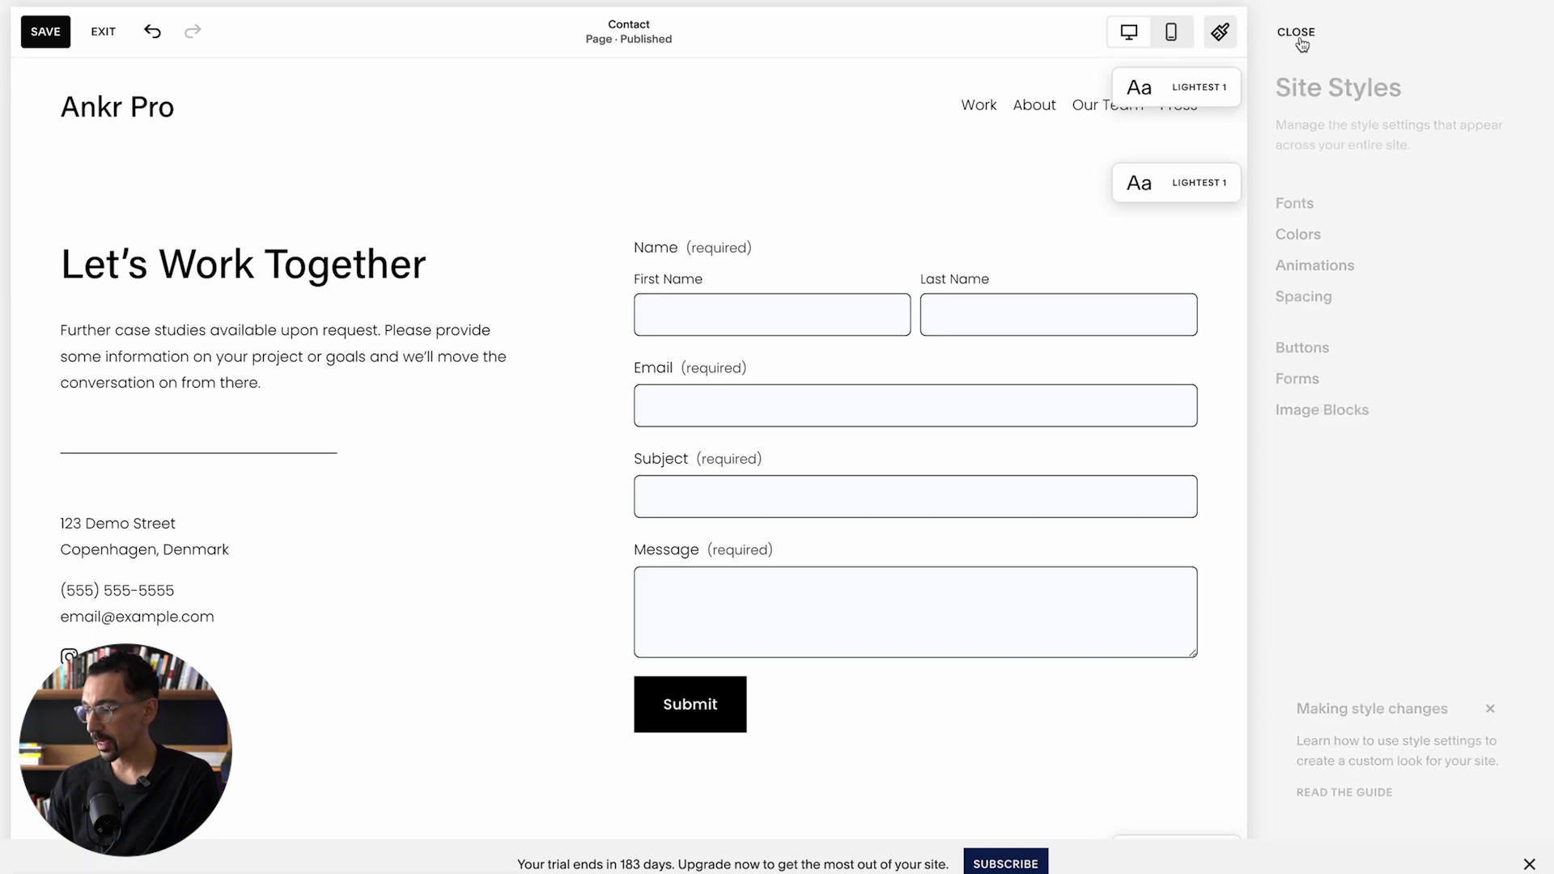
Step: Keep the Primary Button style and set the Submit button alignment to full width
click(1298, 36)
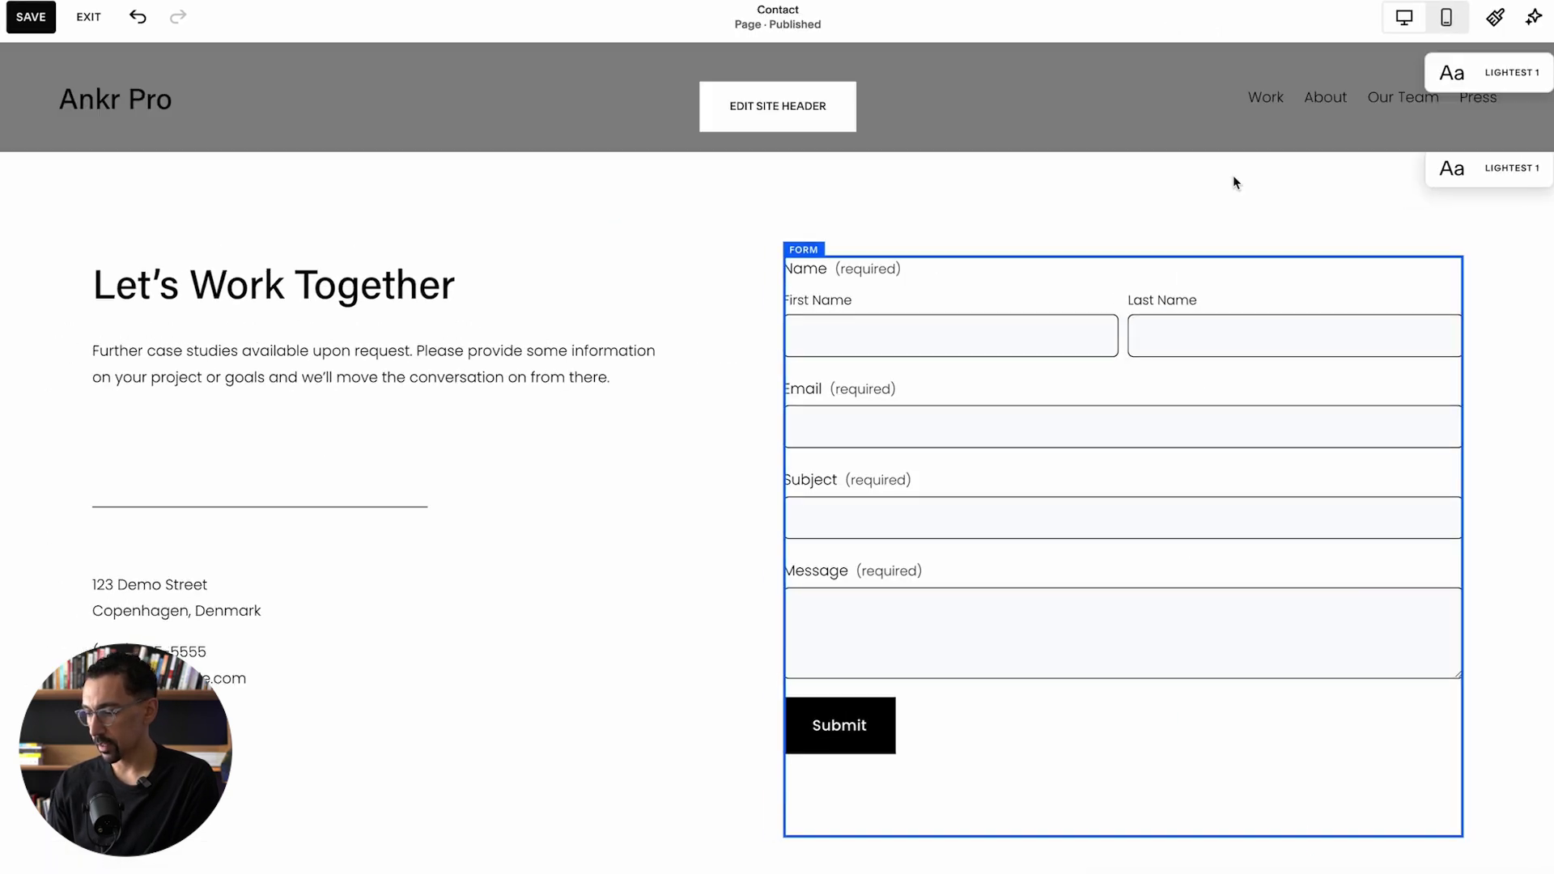
double_click(1169, 443)
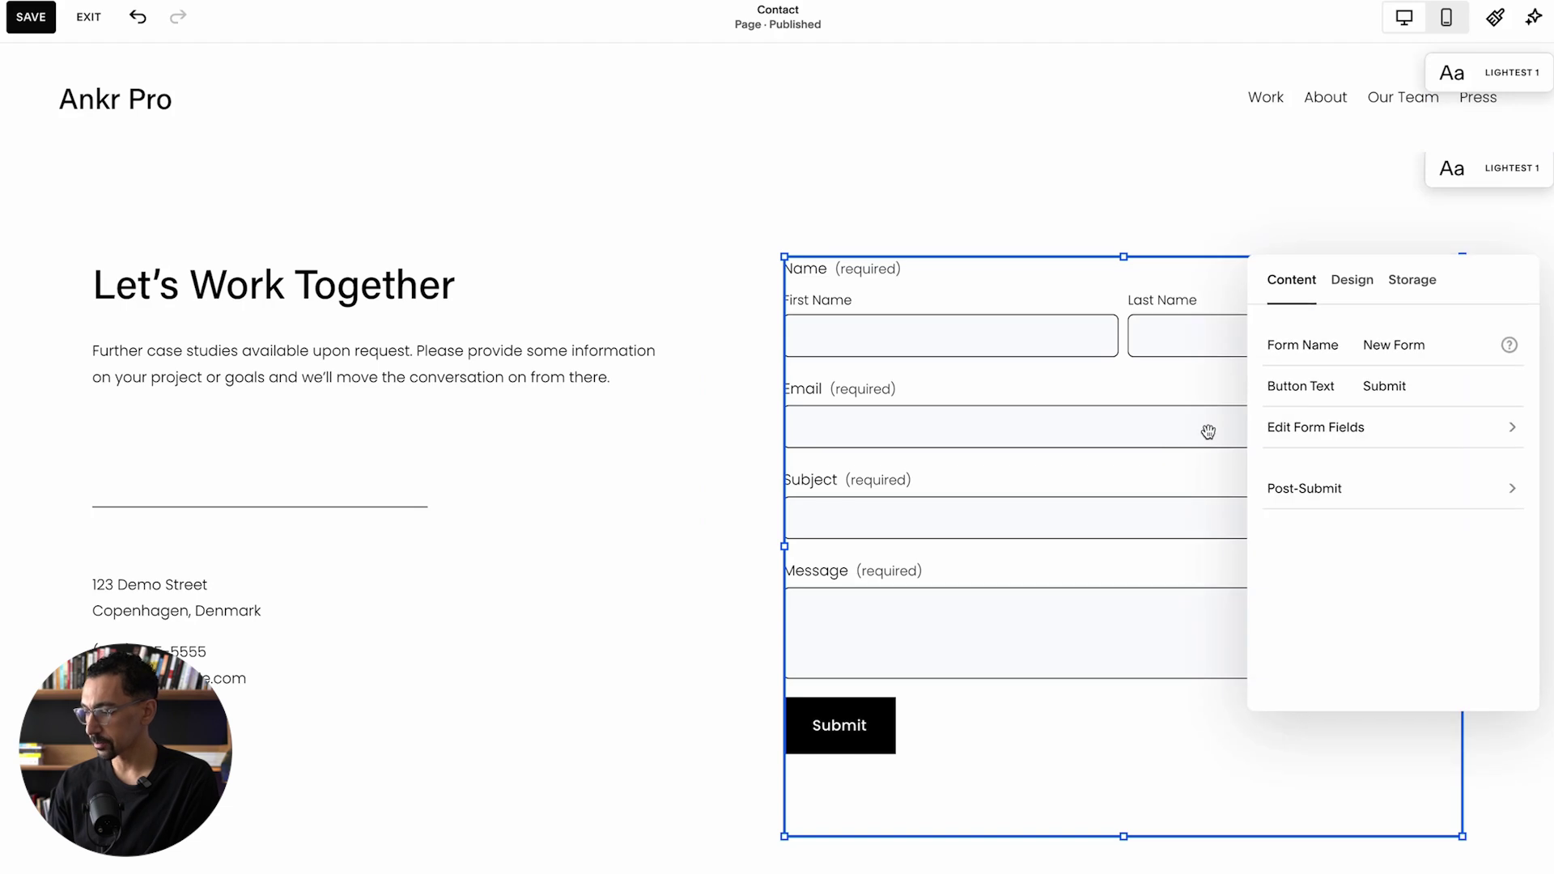
click(1352, 282)
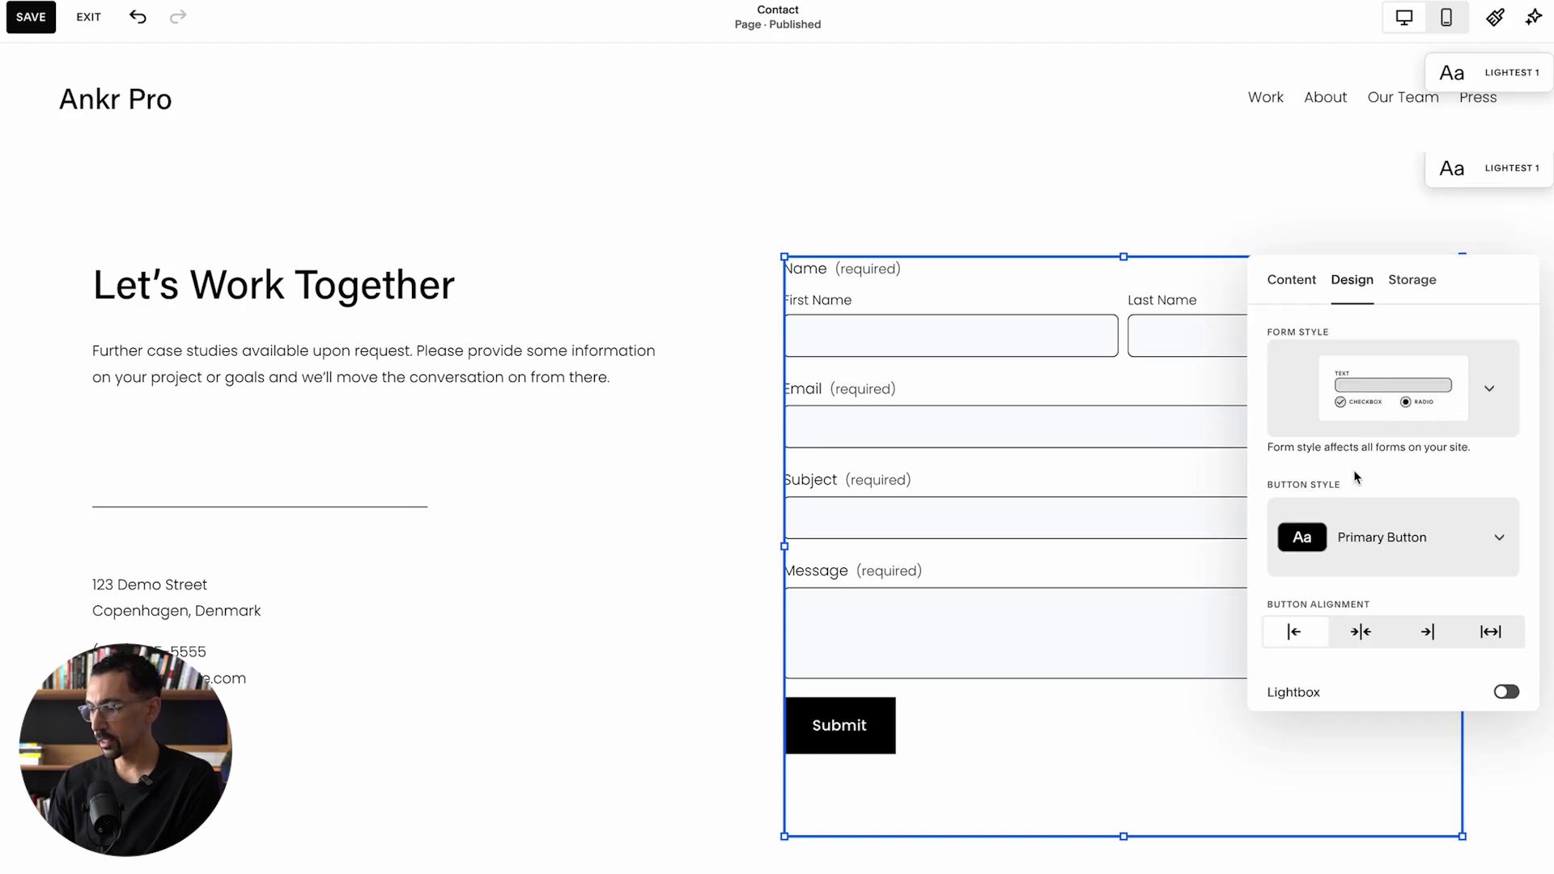
scroll(1356, 477, down, 2)
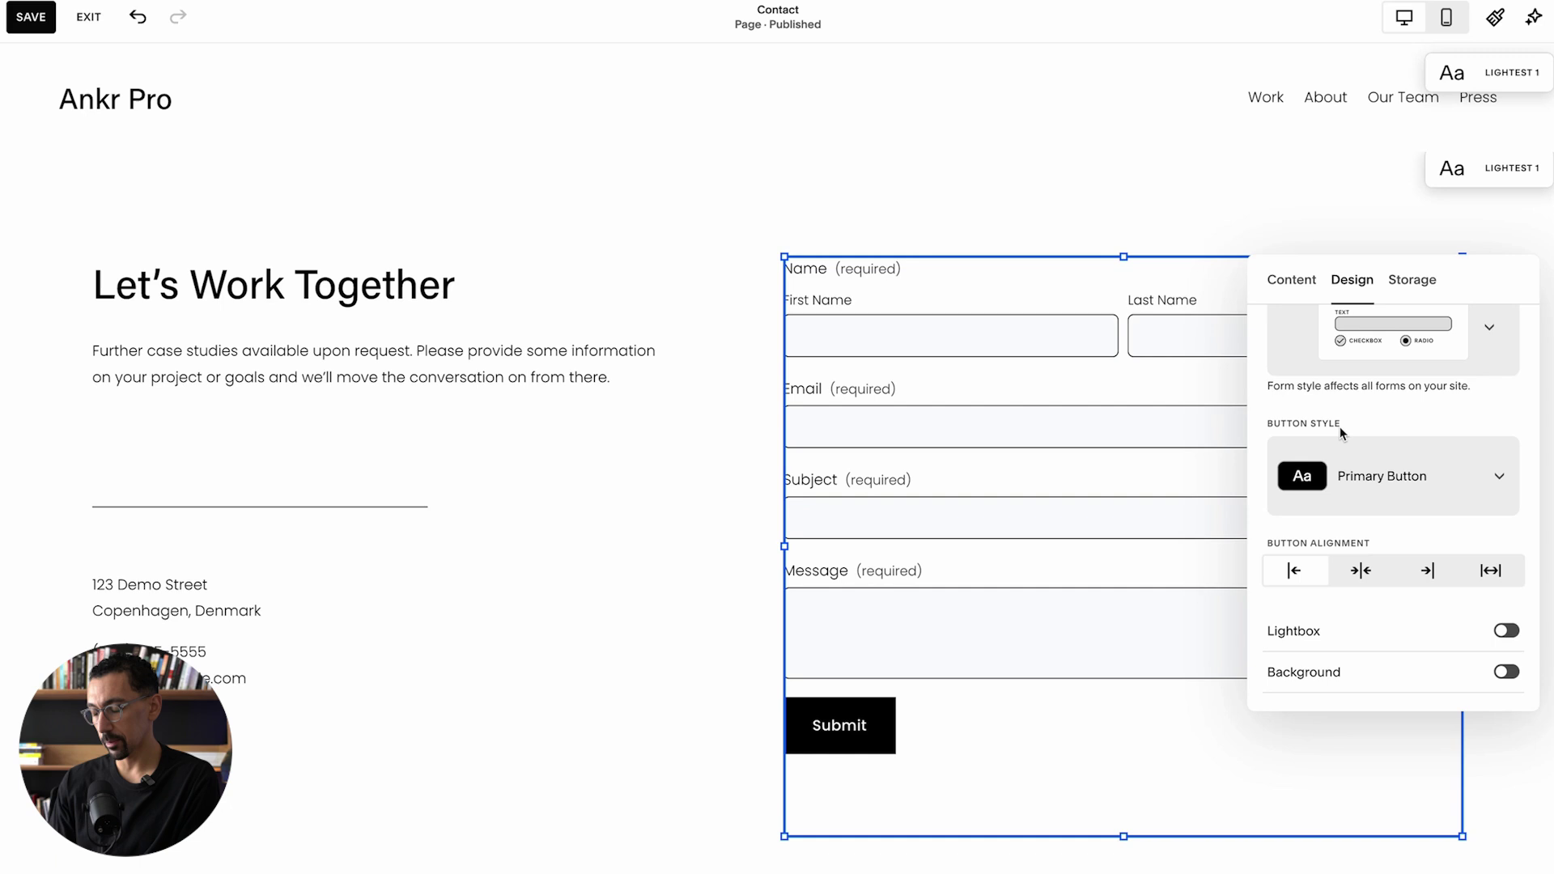
click(1401, 491)
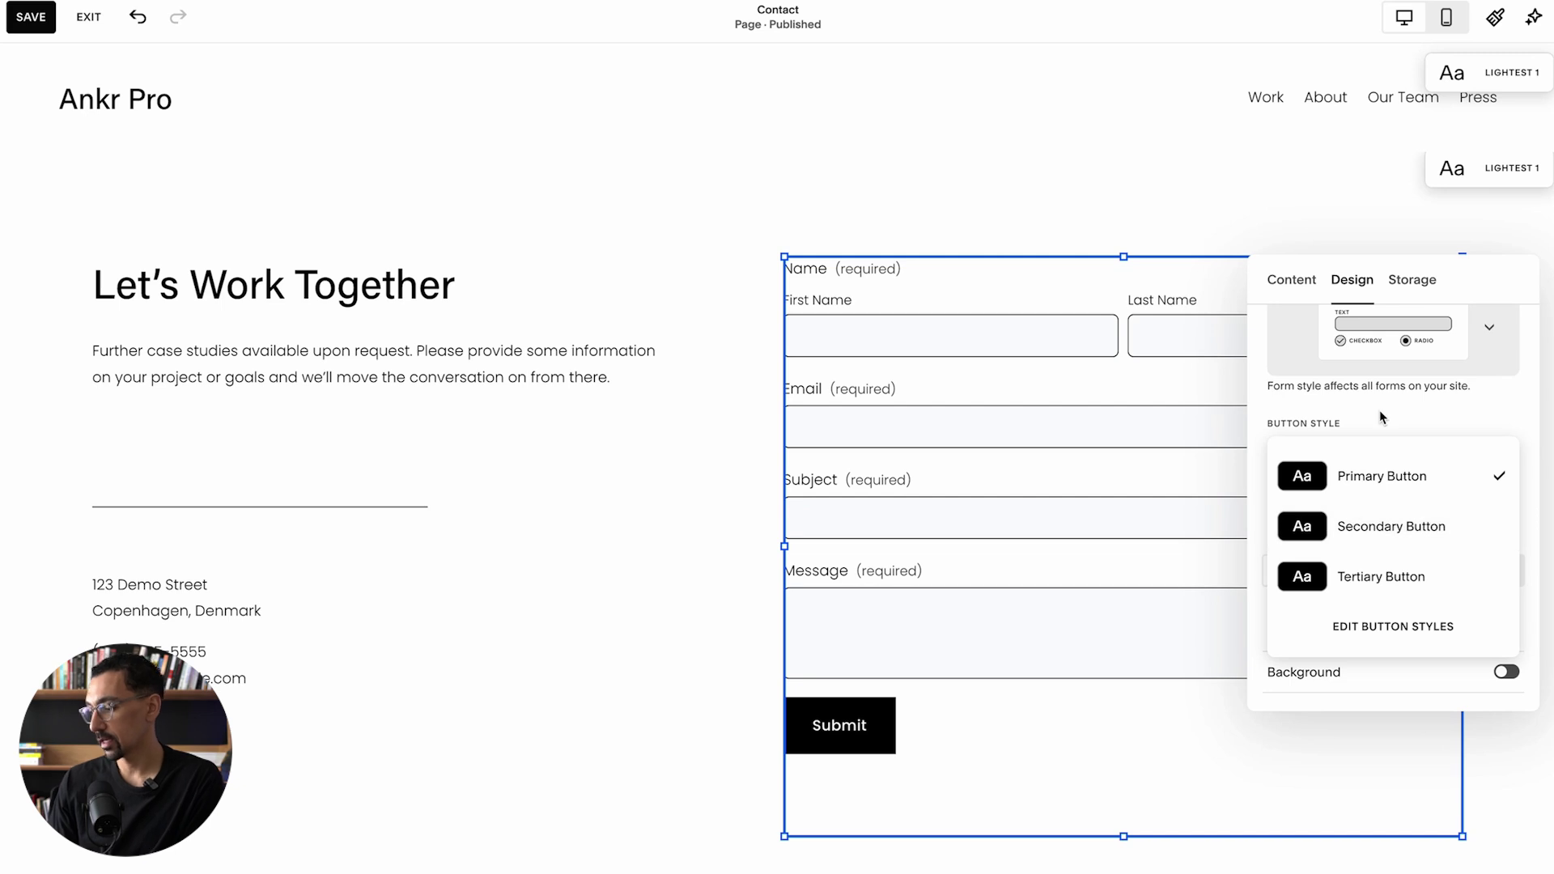
click(1371, 482)
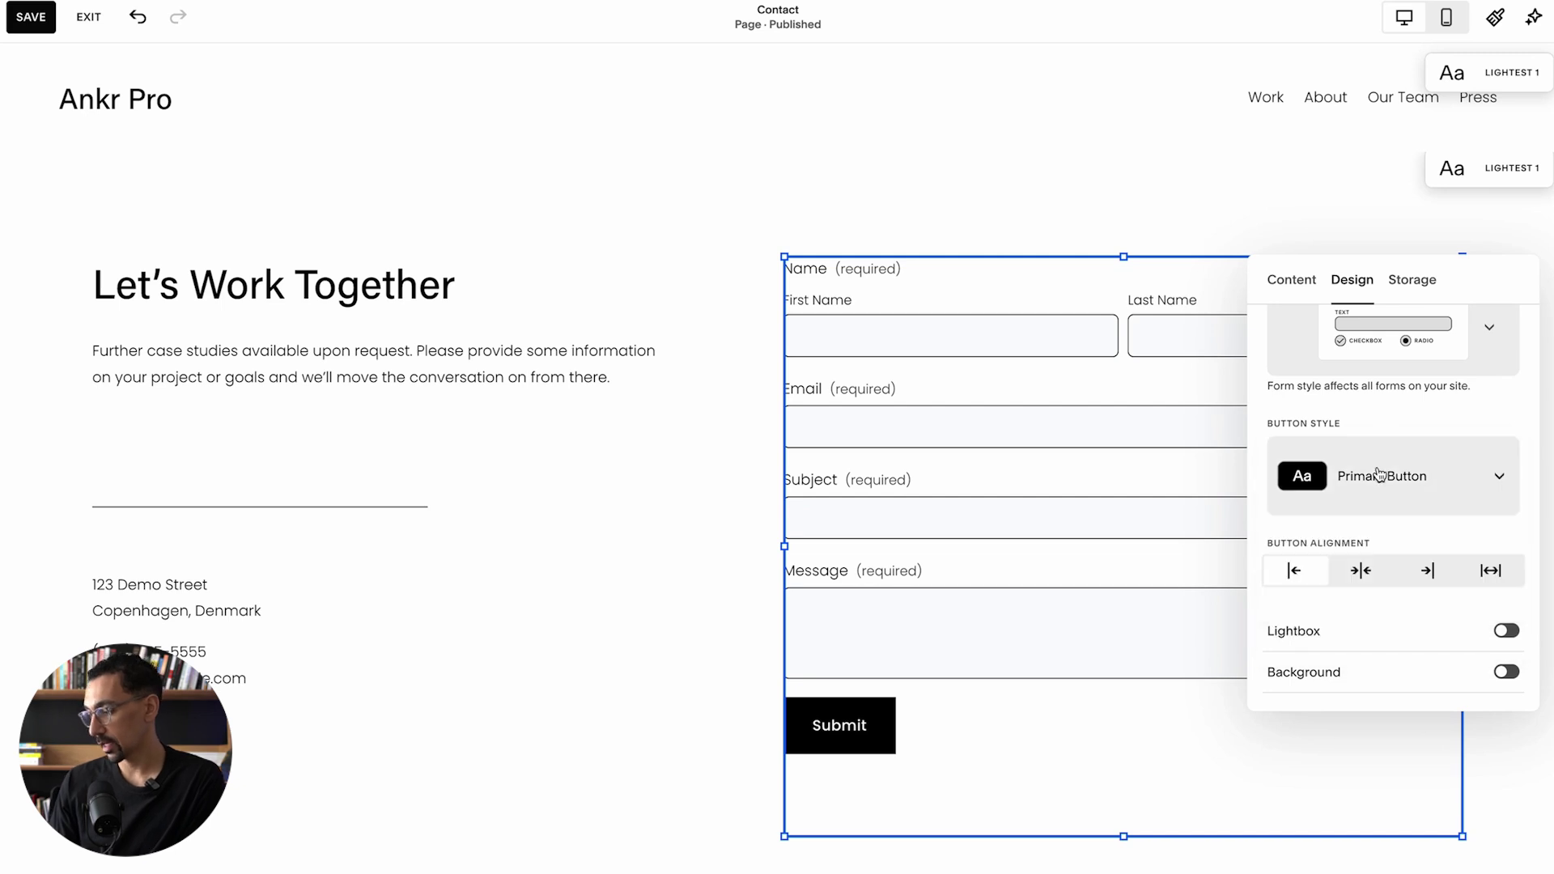
click(1360, 571)
click(1426, 573)
click(1483, 573)
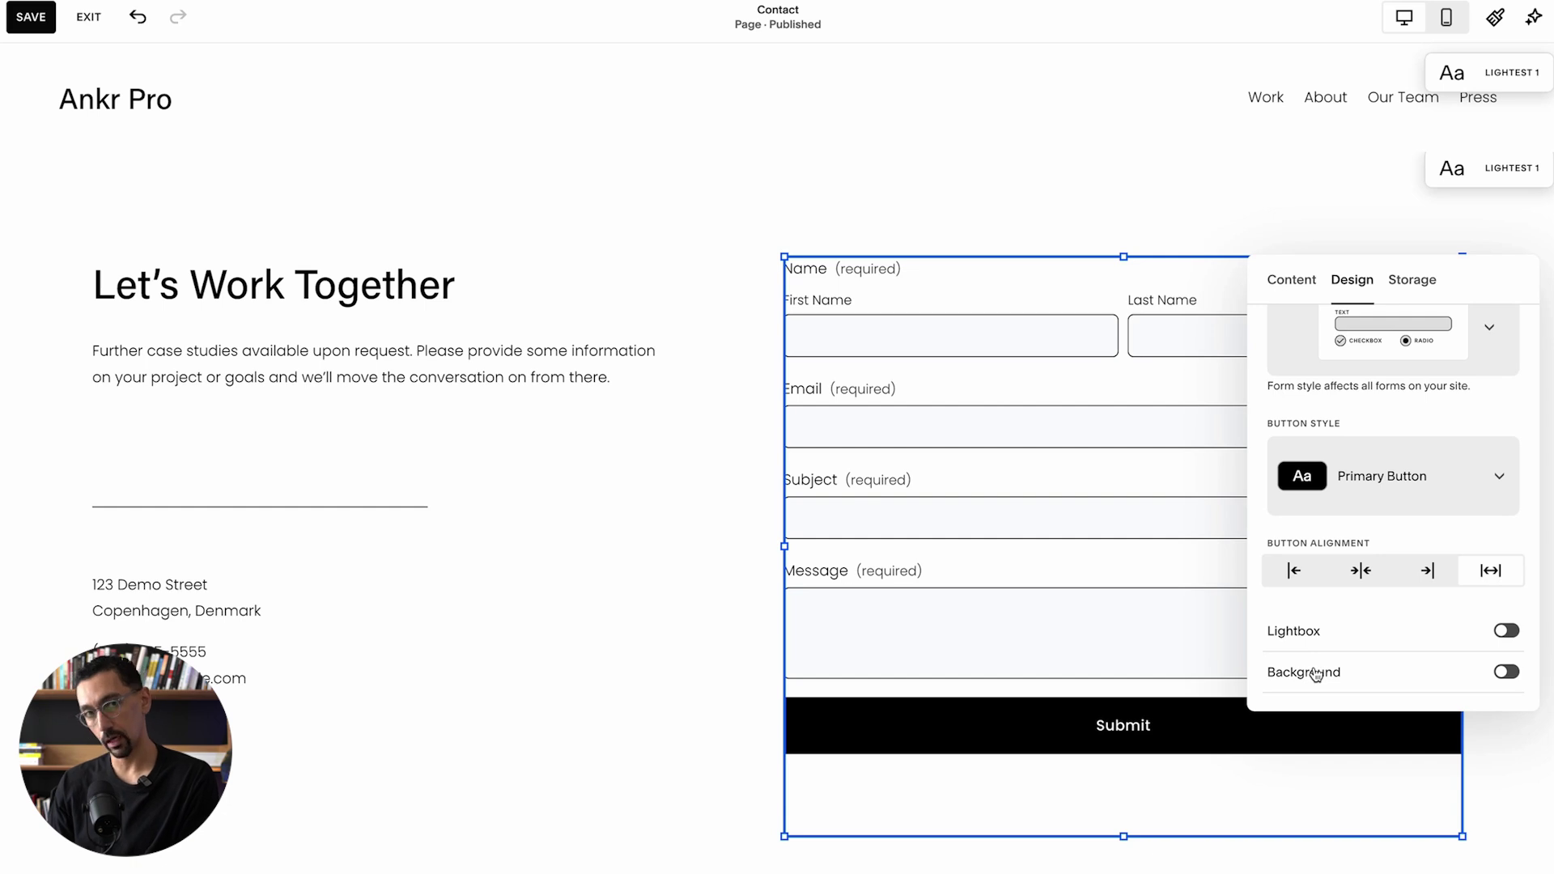
Step: Try the form's Lightbox and Background options, leaving both turned off
click(1341, 636)
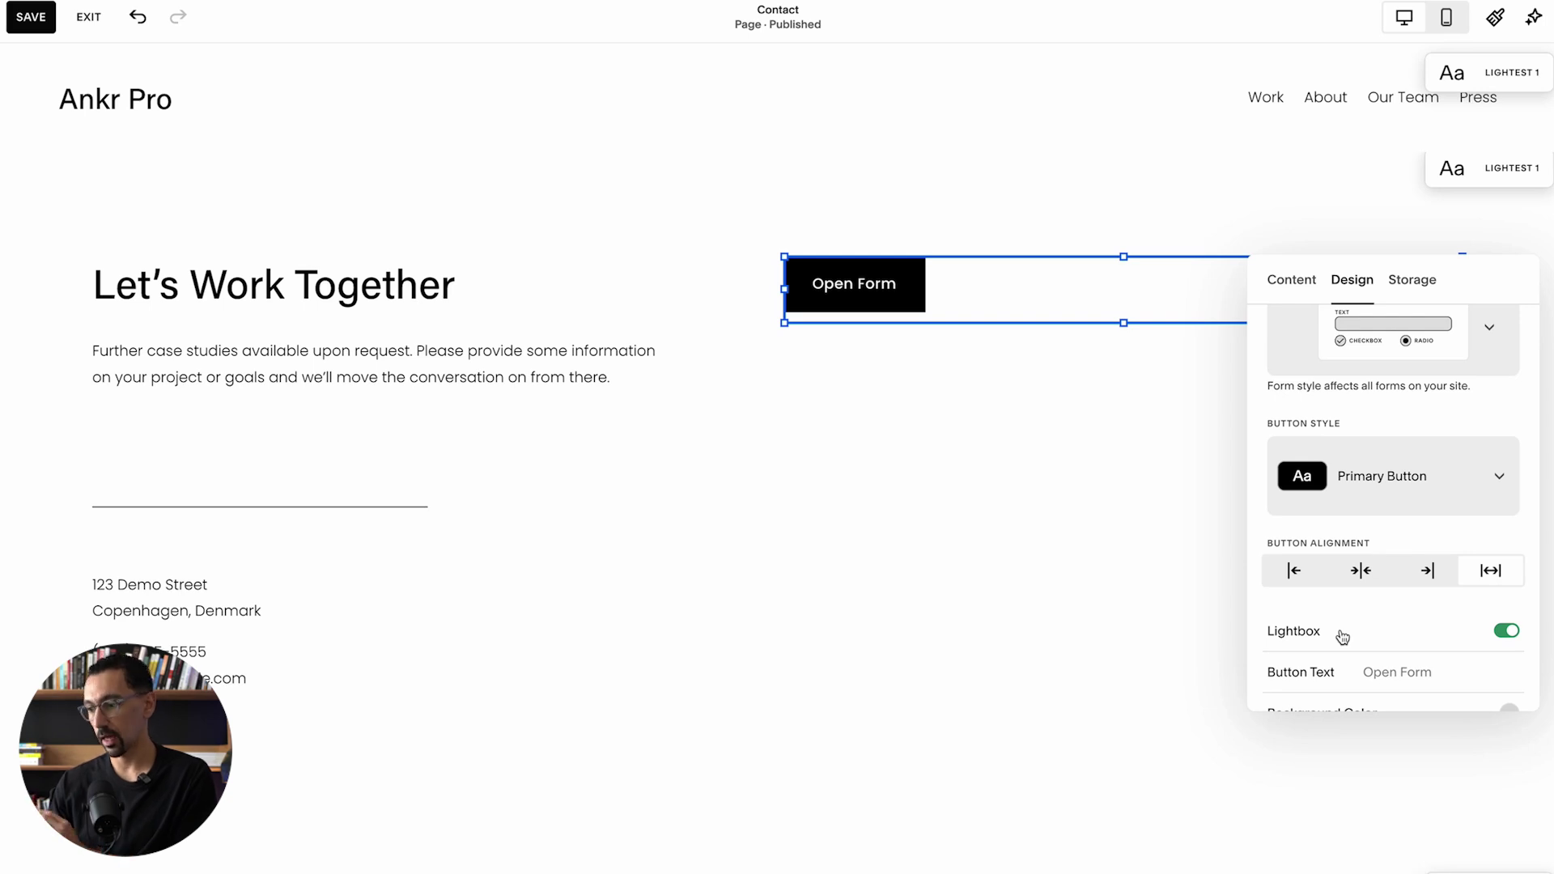
scroll(1359, 635, down, 1)
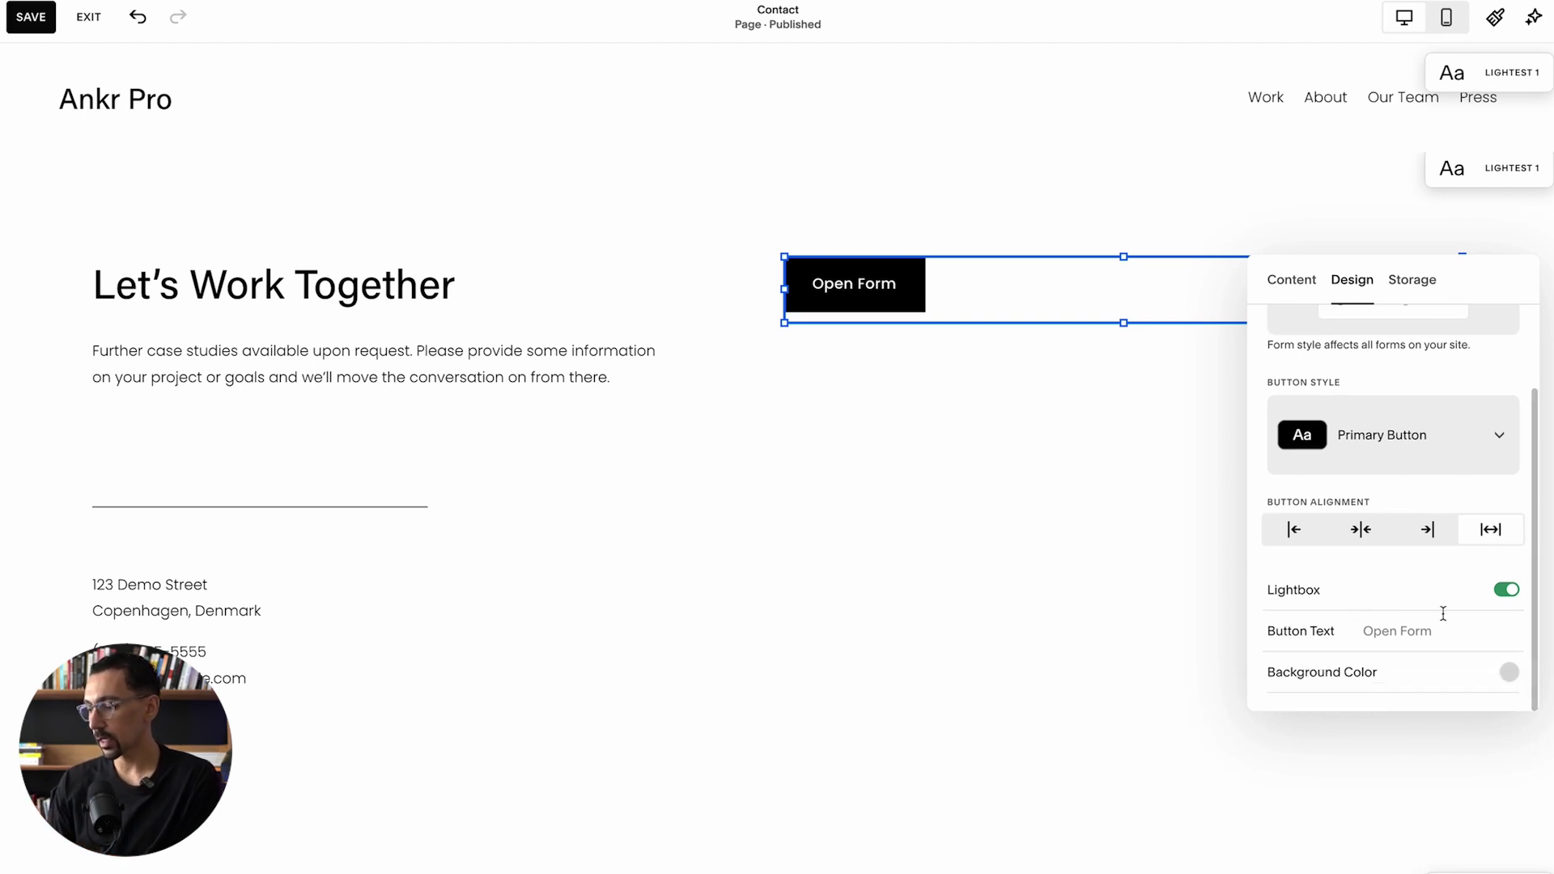
click(1505, 592)
click(1508, 673)
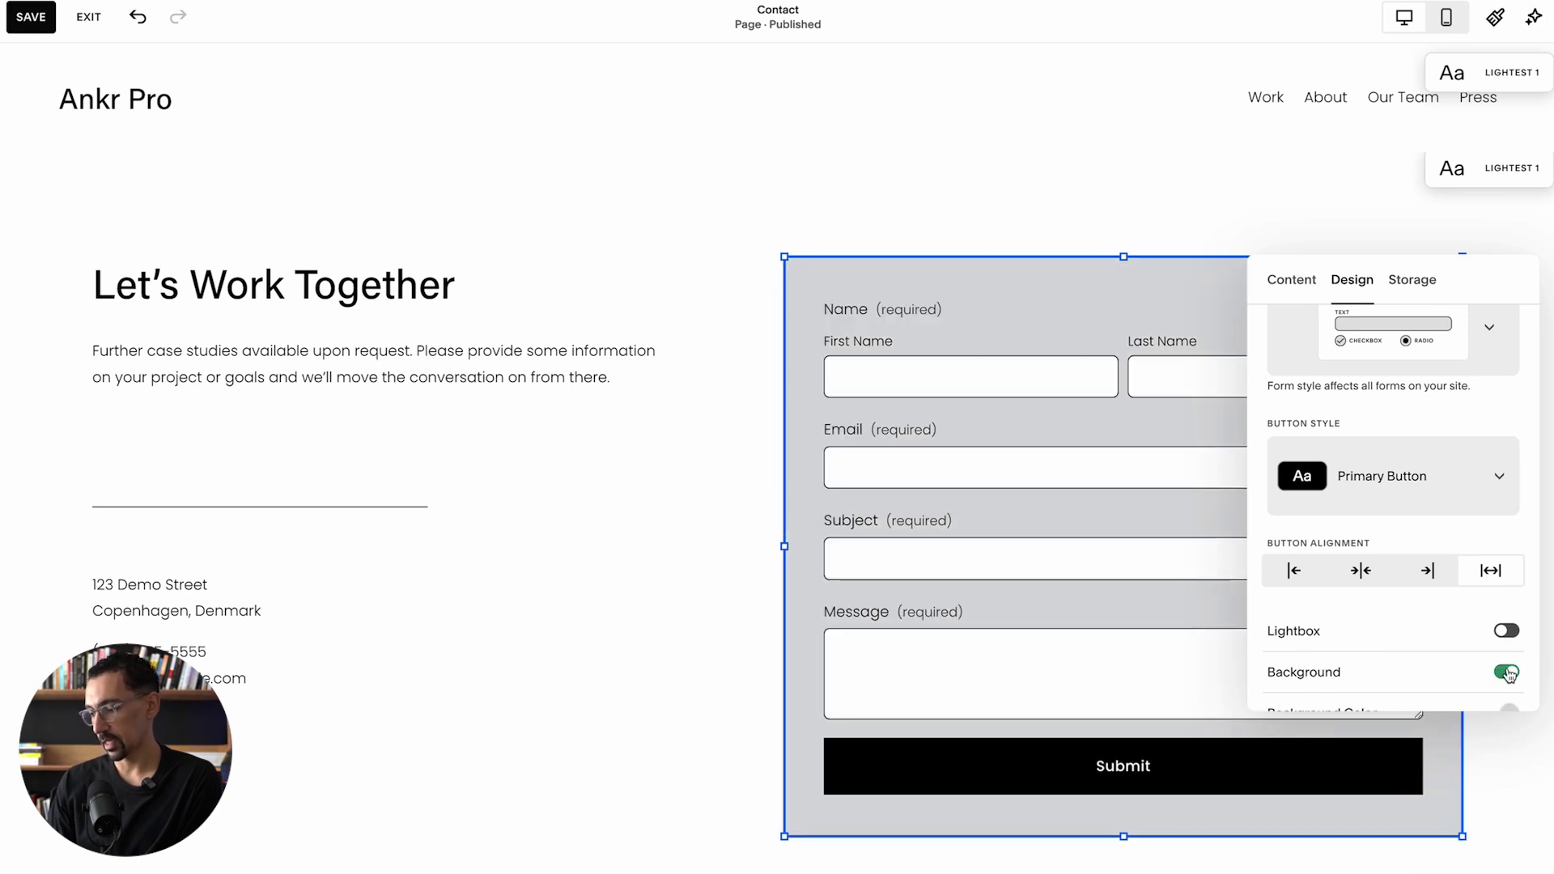
click(1508, 673)
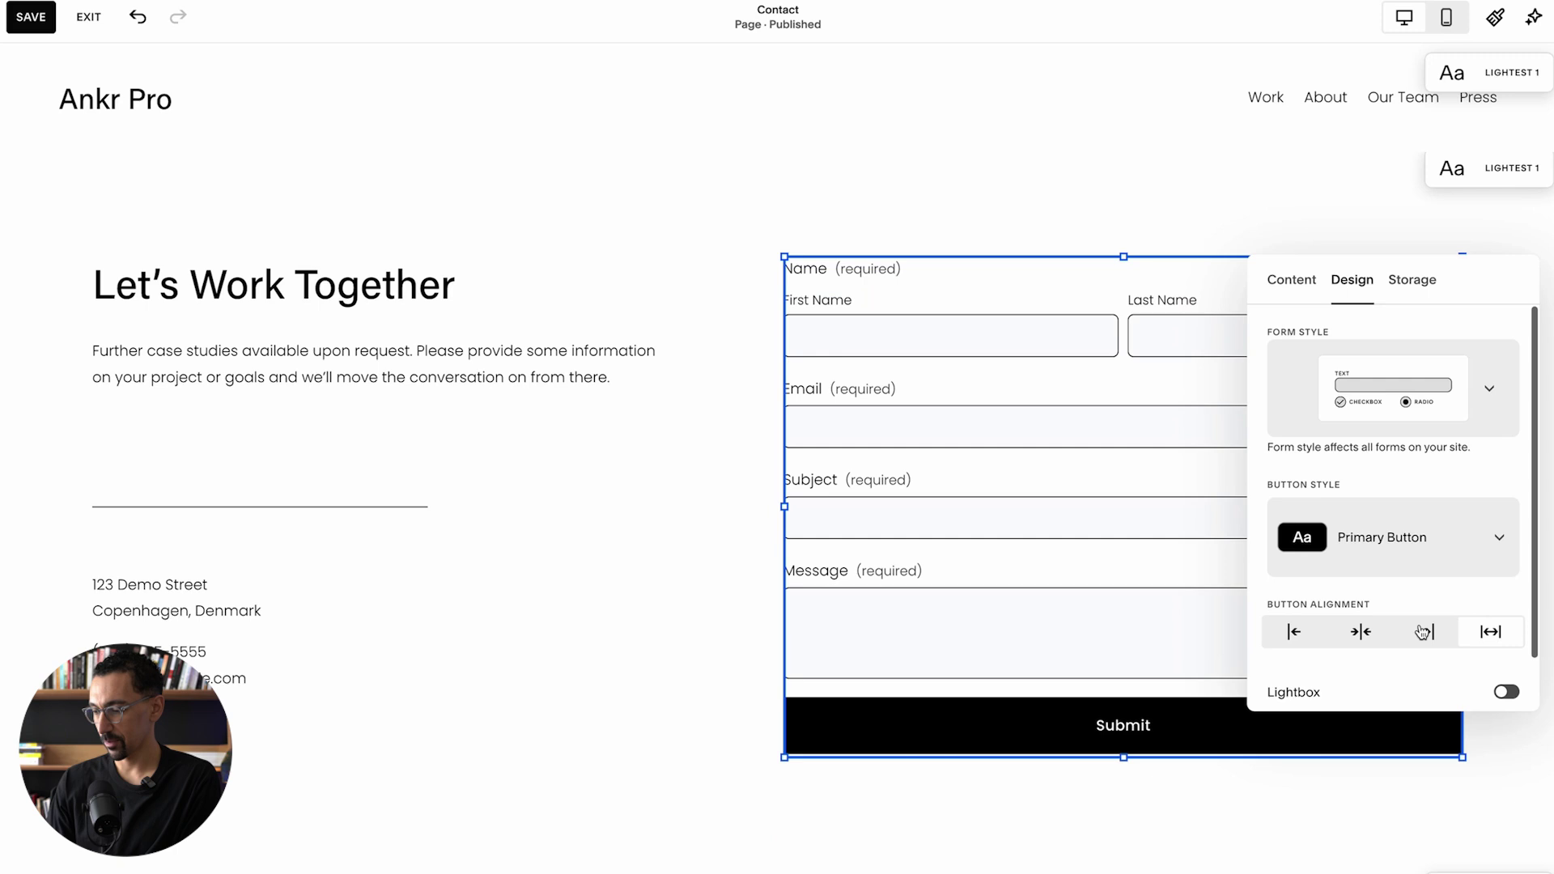
Step: Turn on Email Signup for the form's Email field, adding a 'Sign up for news and updates' checkbox
click(1293, 280)
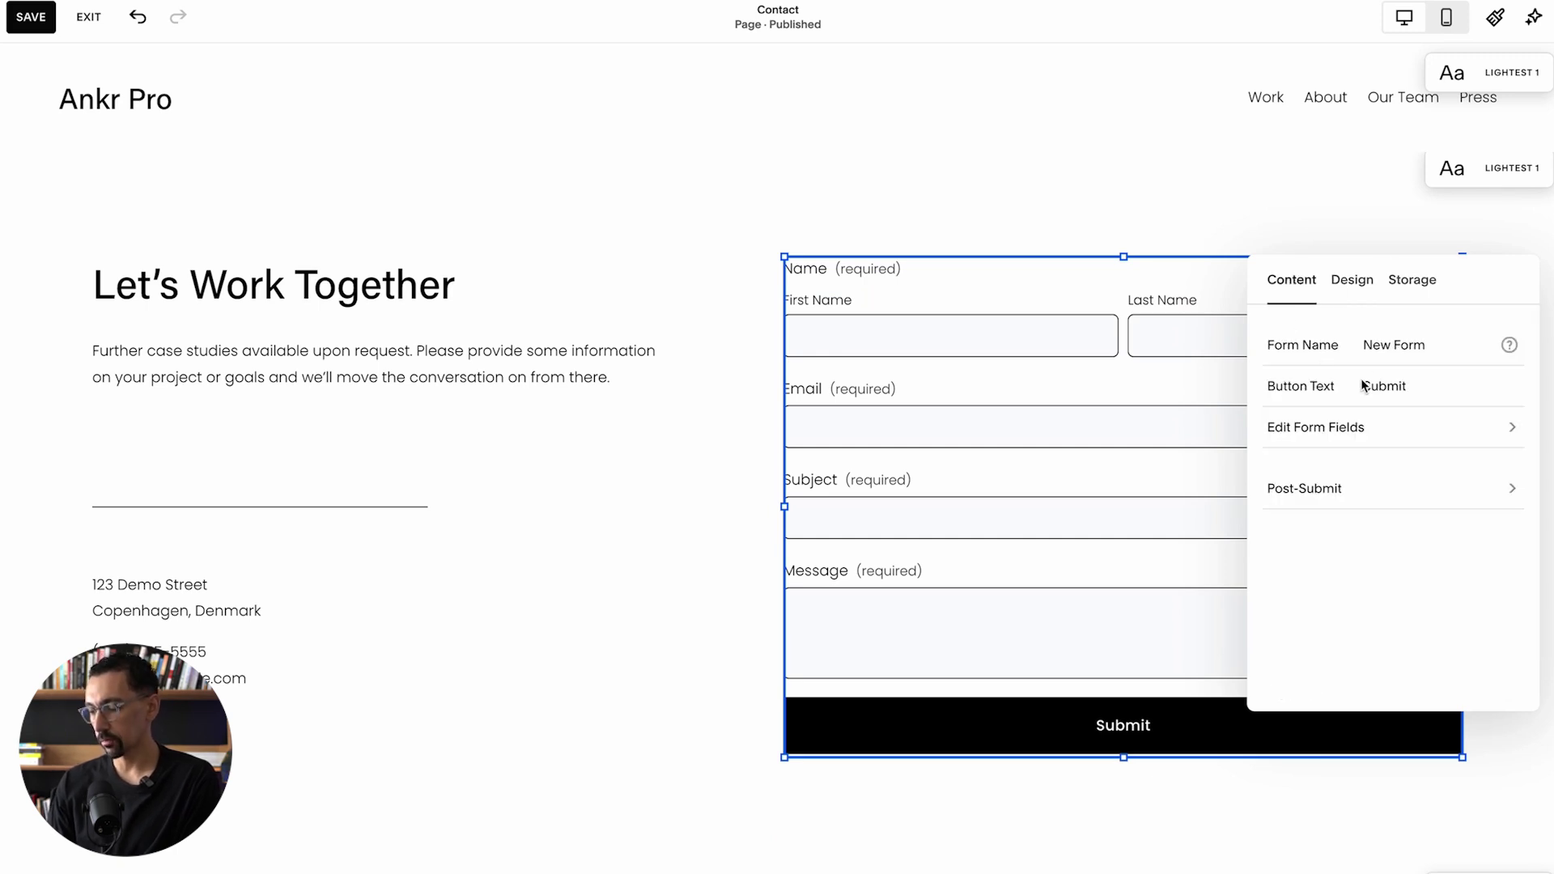
click(1344, 429)
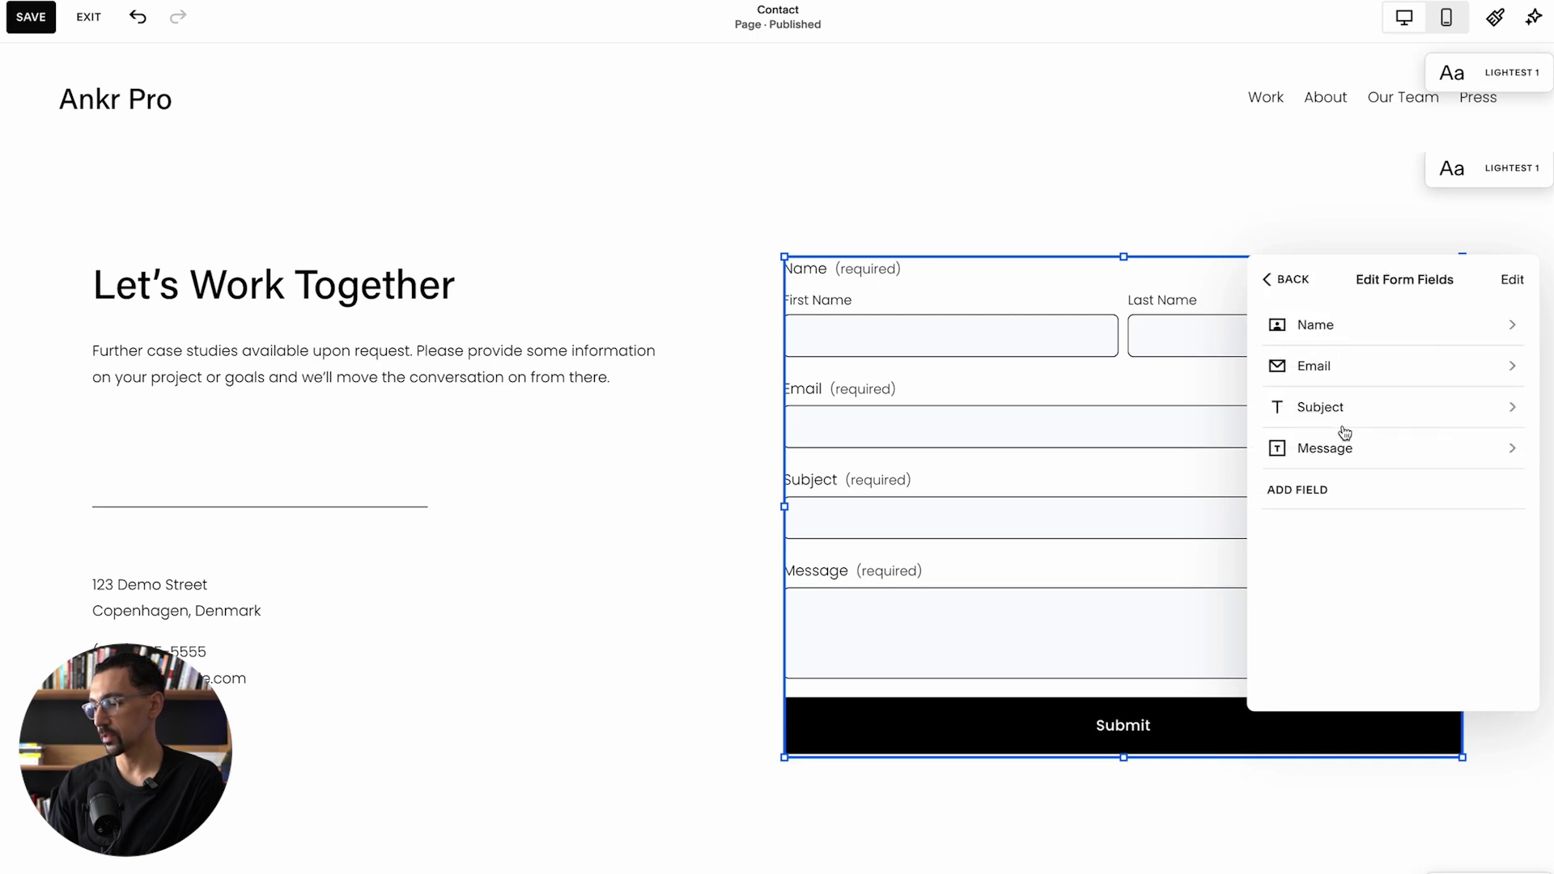
click(1347, 366)
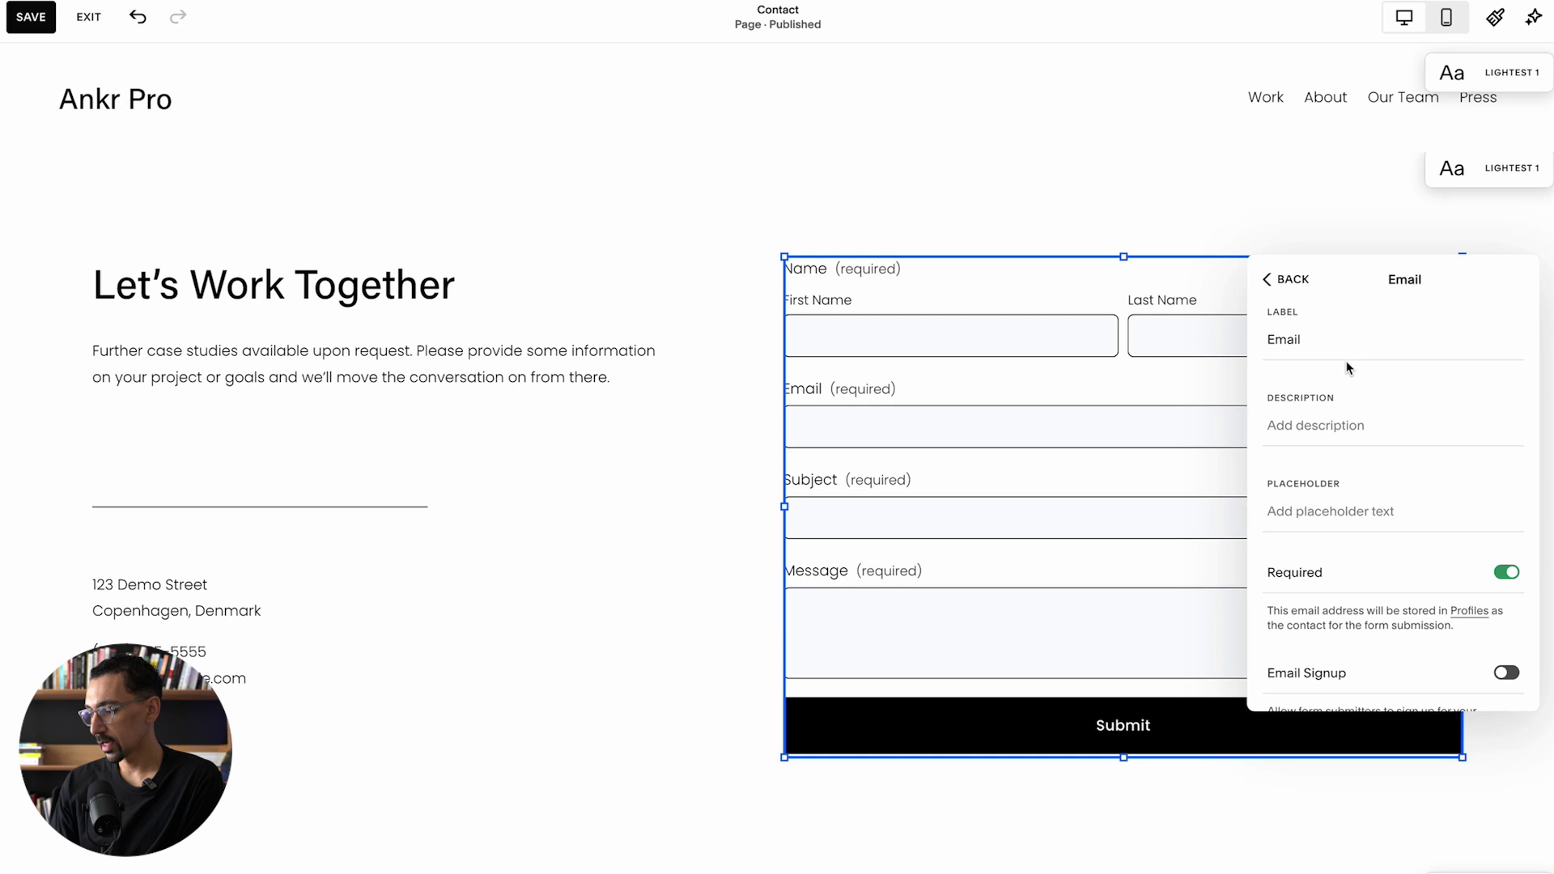
scroll(1343, 405, down, 3)
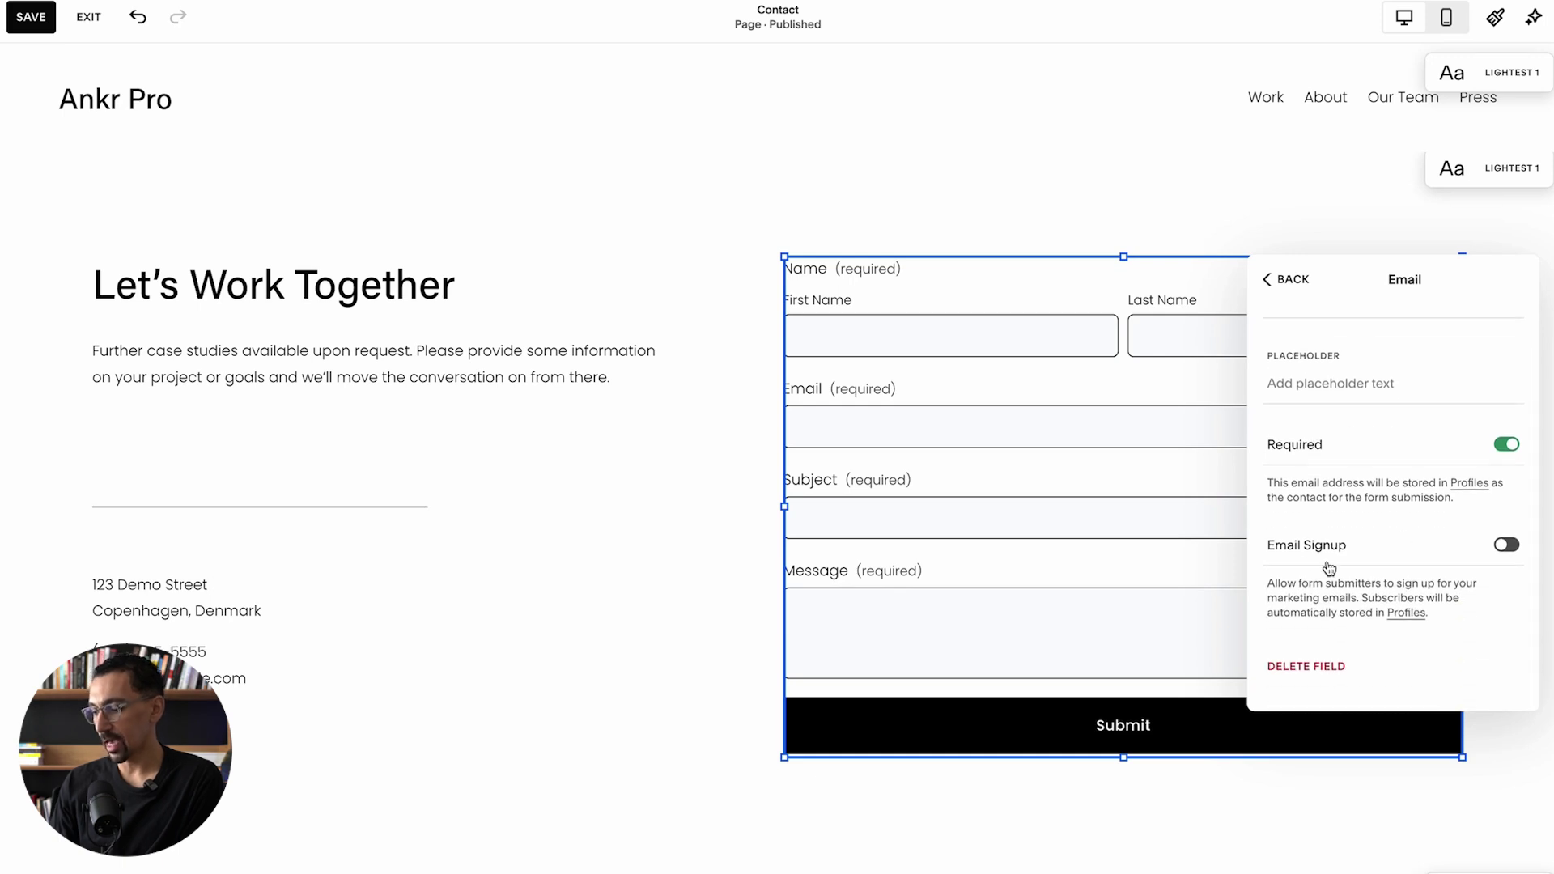
click(1311, 567)
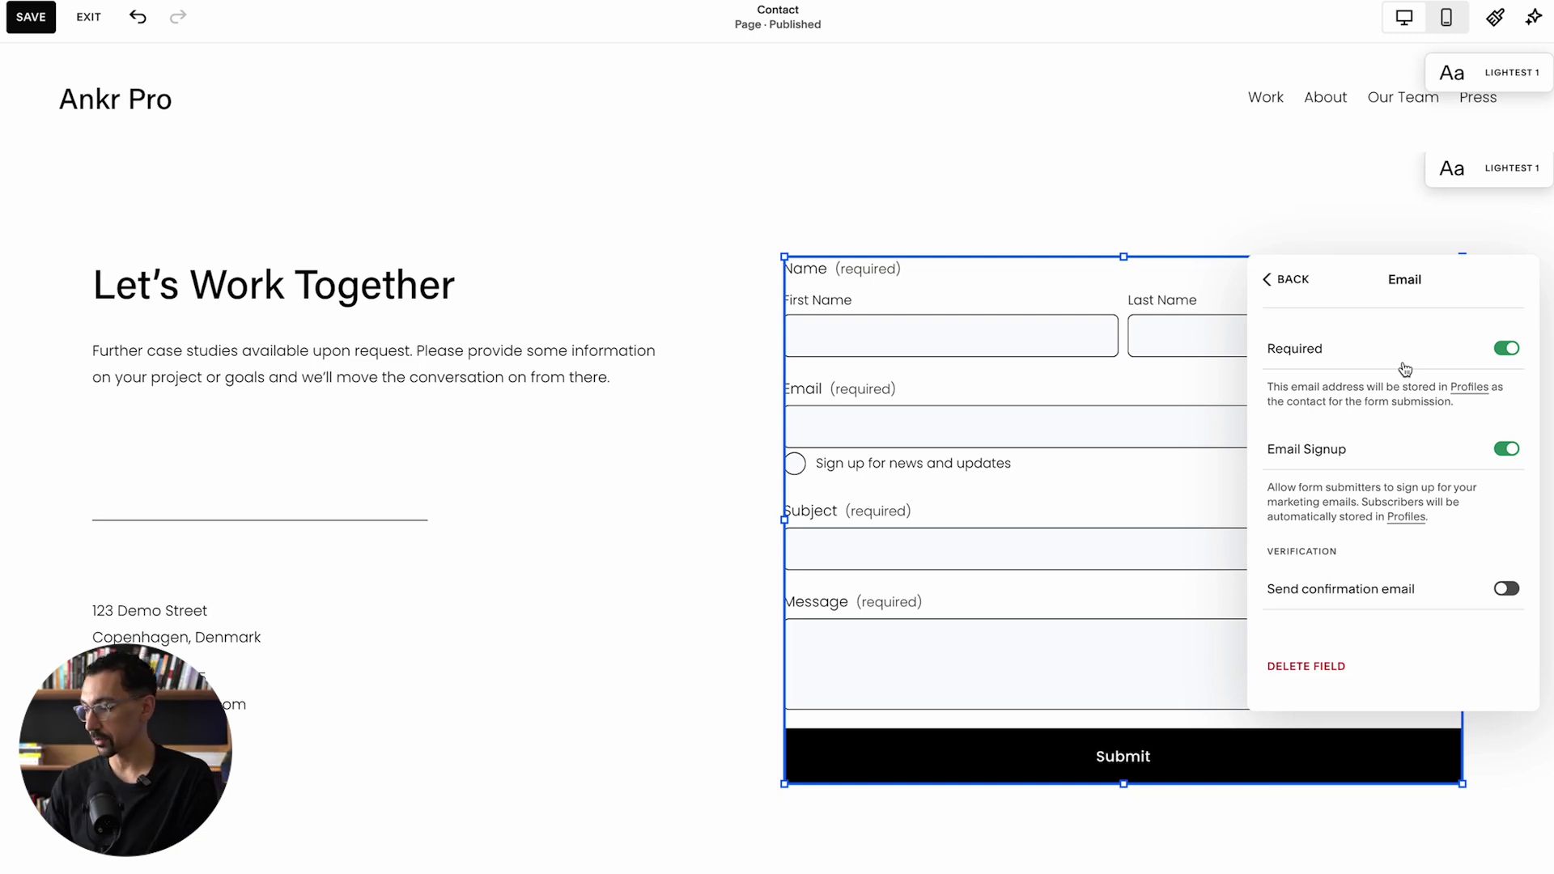
scroll(1370, 379, up, 3)
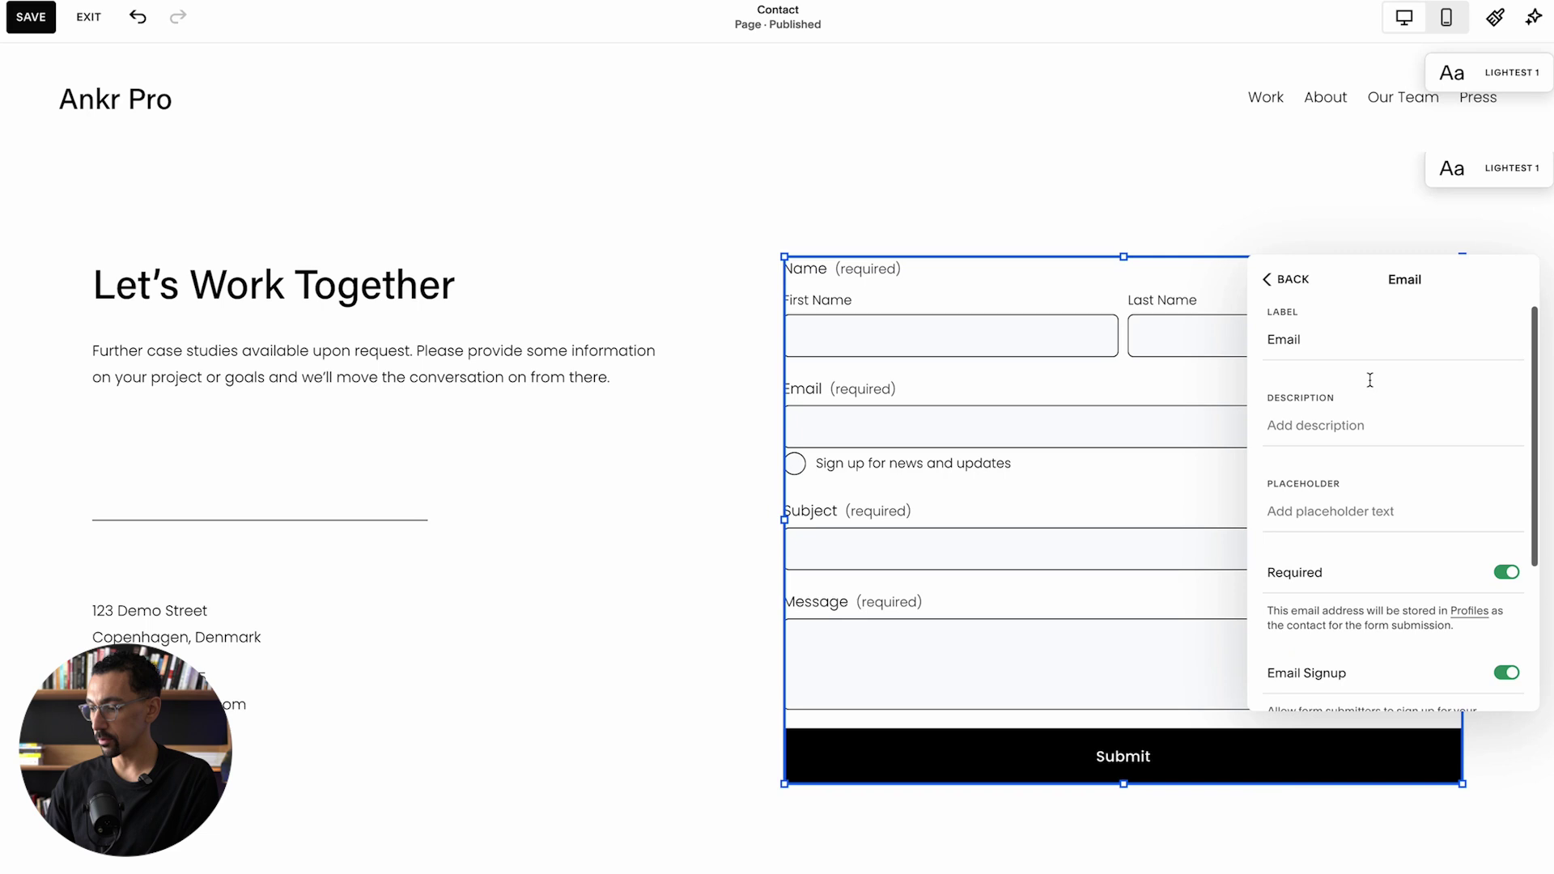
click(1289, 281)
click(1287, 284)
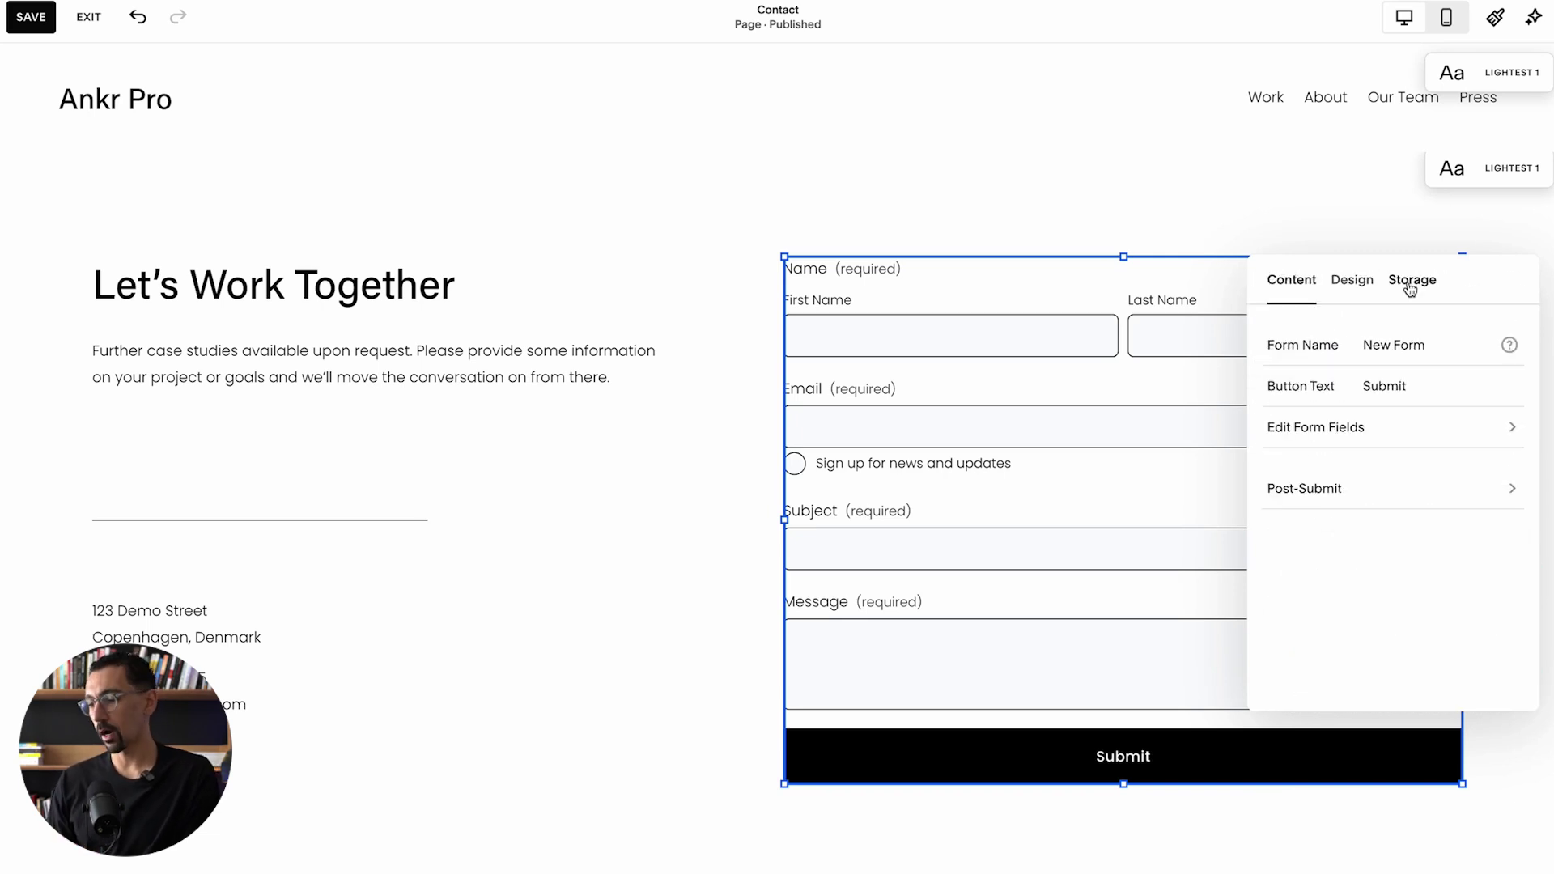
Step: Open the form's Storage tab and check which address receives the email notifications
click(1411, 288)
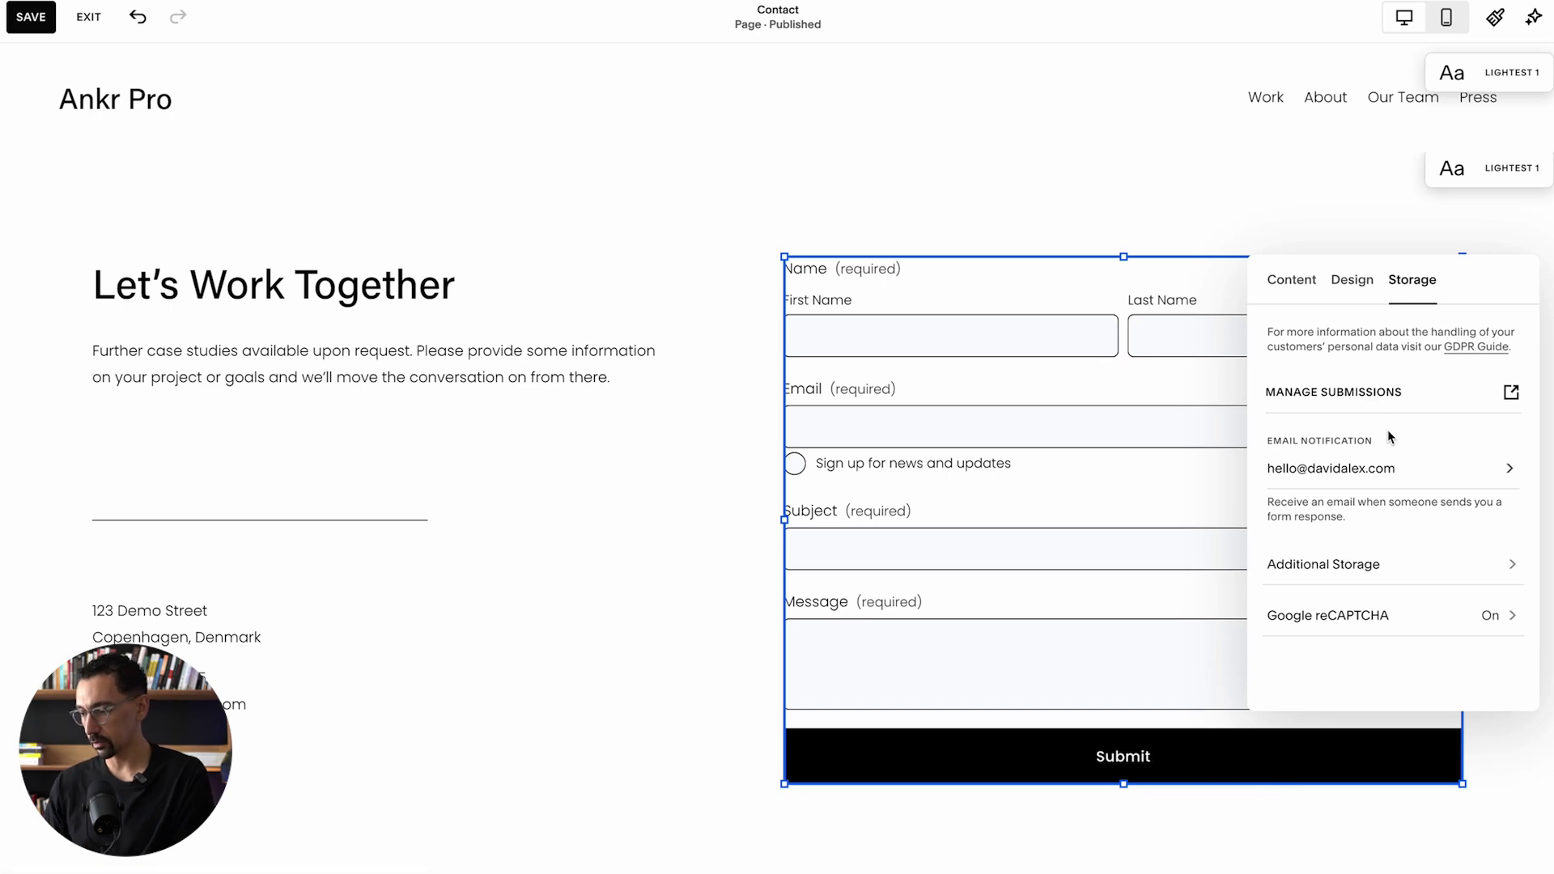
click(1379, 468)
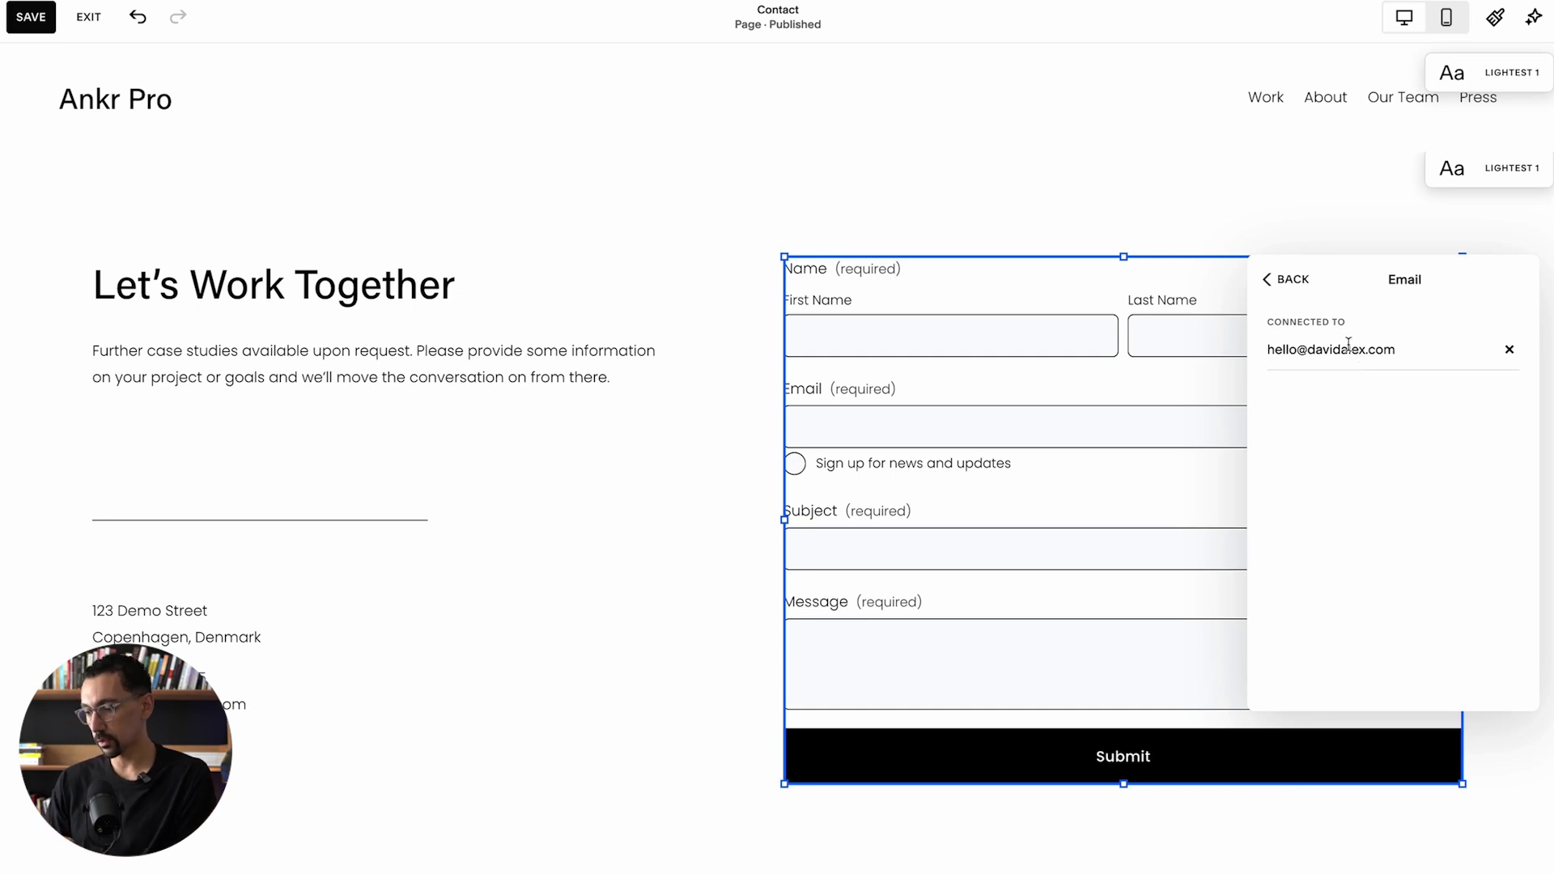
click(1293, 281)
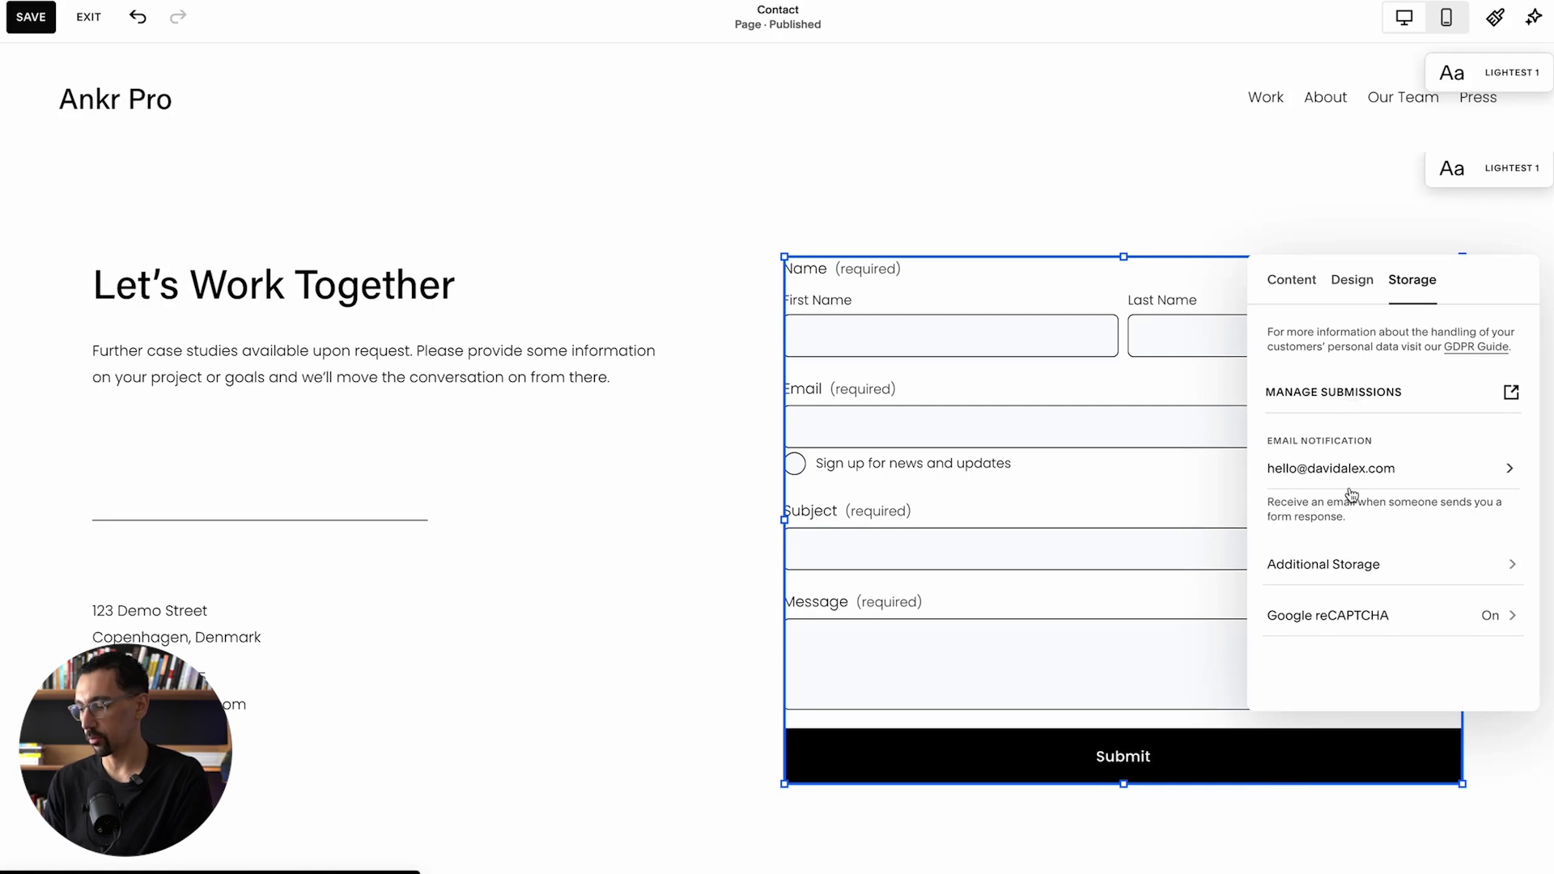
click(1343, 571)
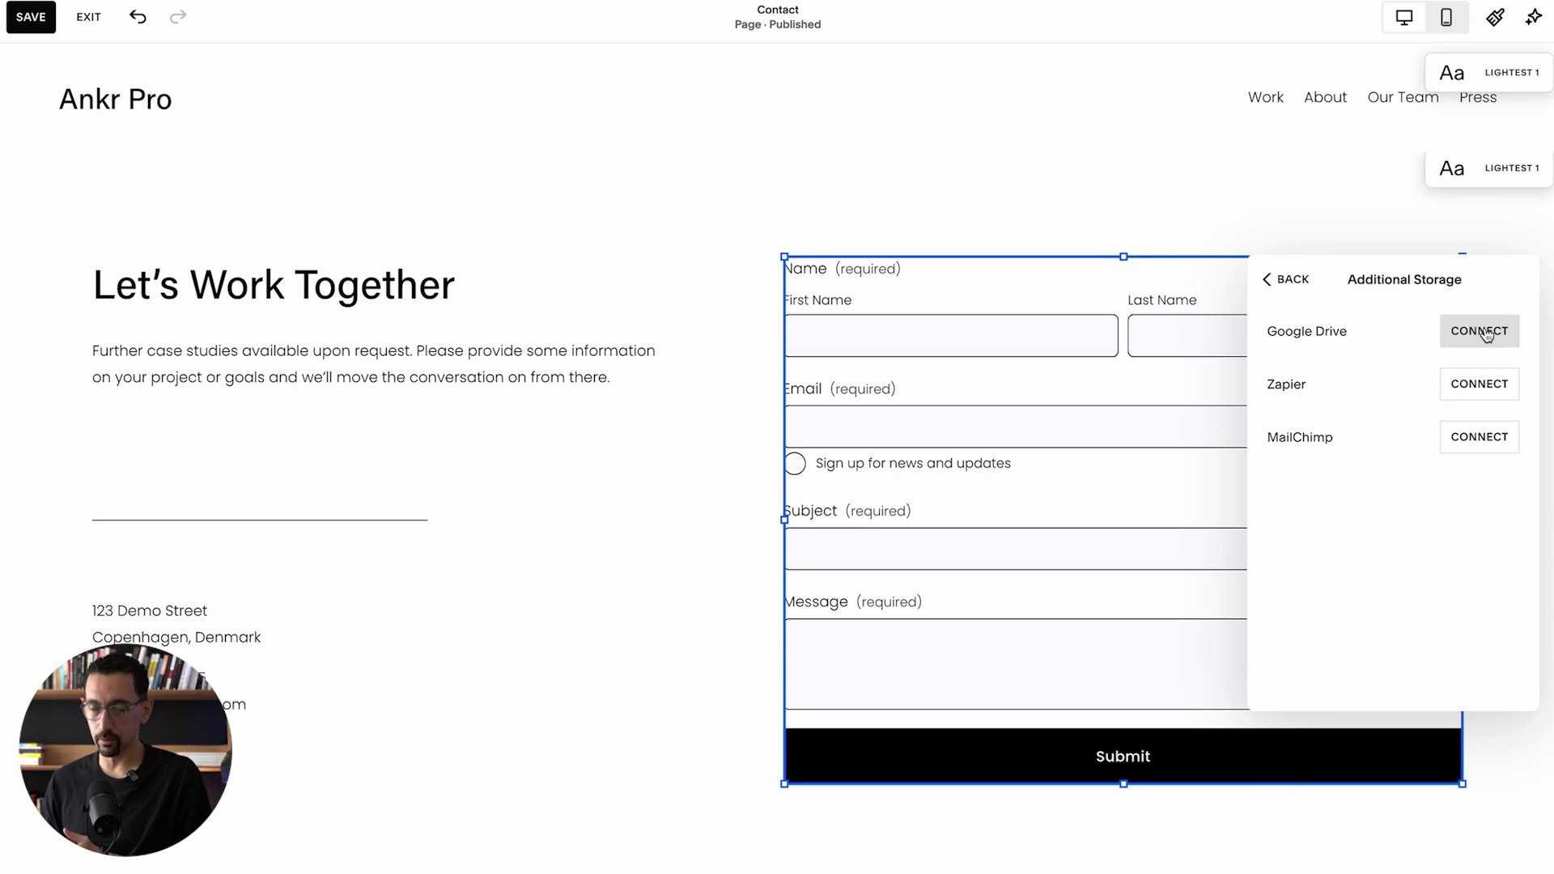
click(1292, 283)
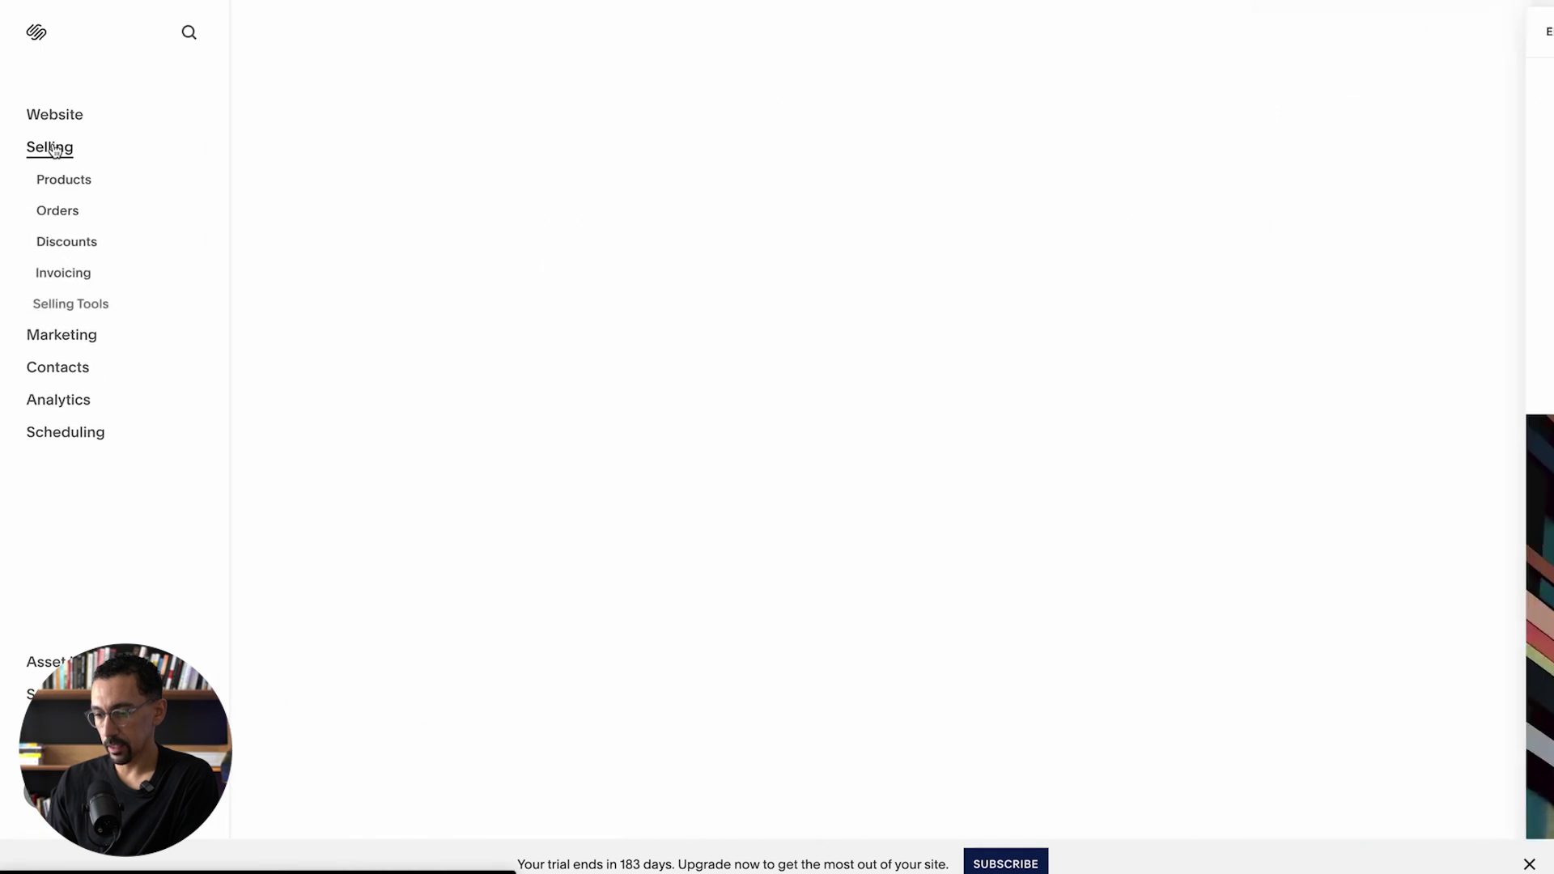
Step: On the Invoicing page, start a new invoice for a new client, then cancel it twice
click(63, 273)
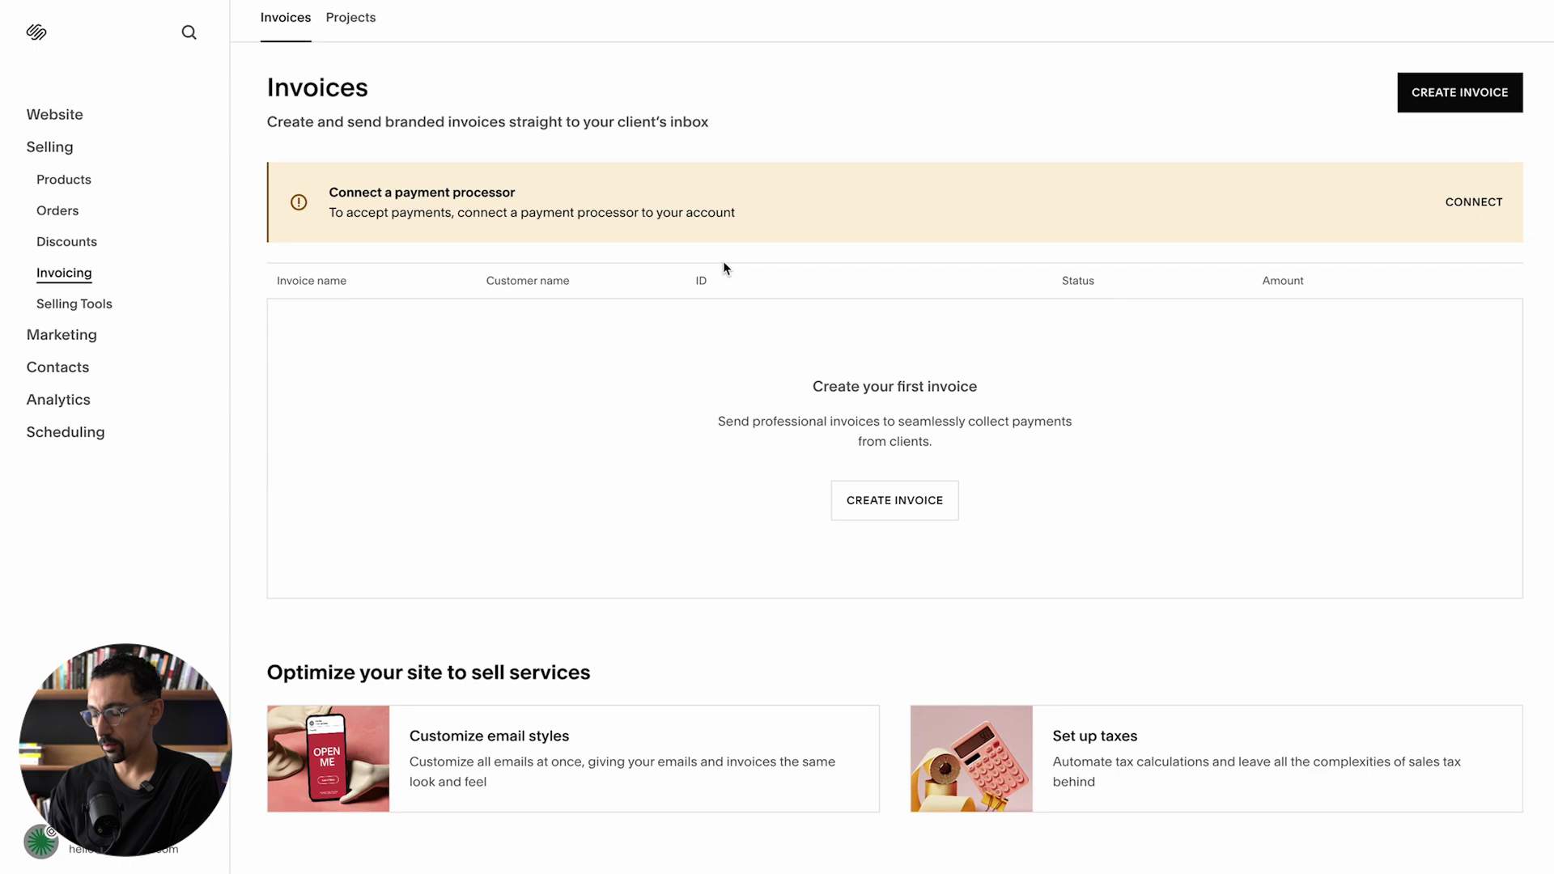
click(1483, 92)
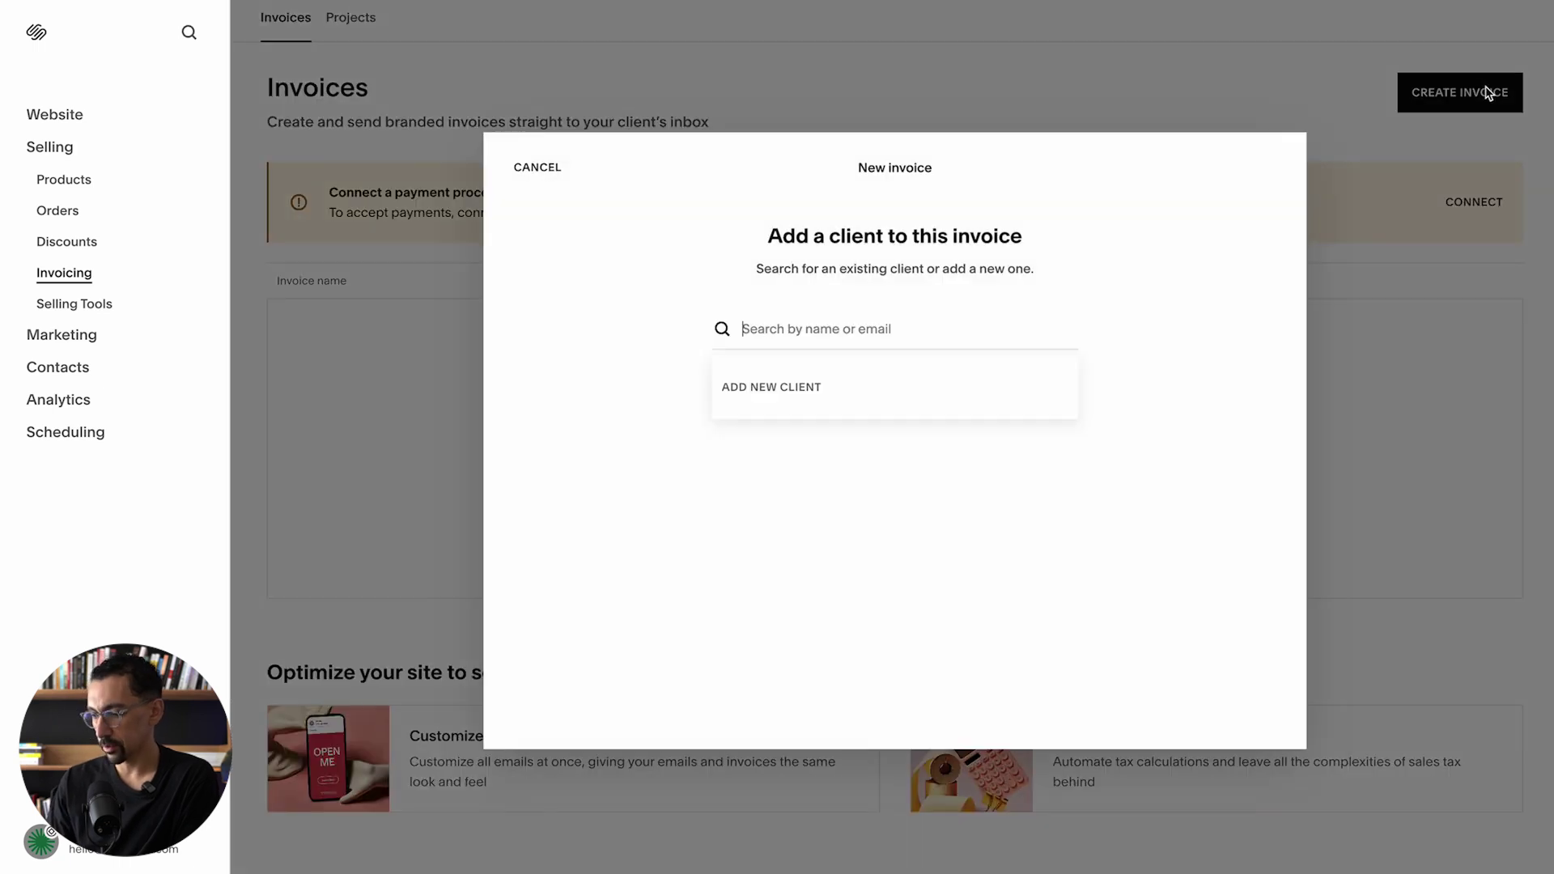
click(771, 390)
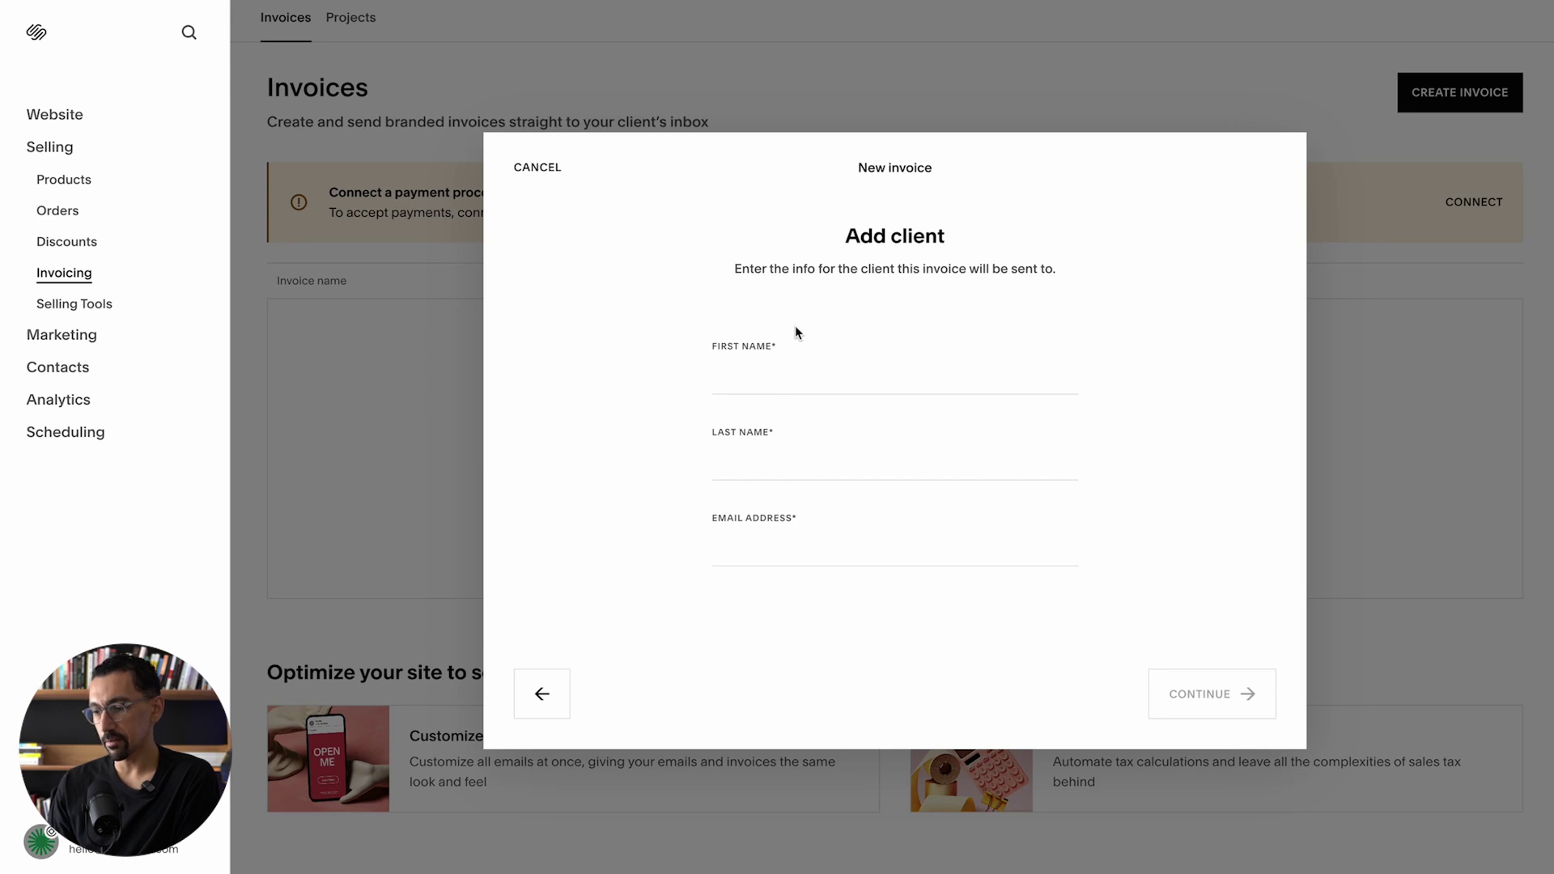
click(538, 167)
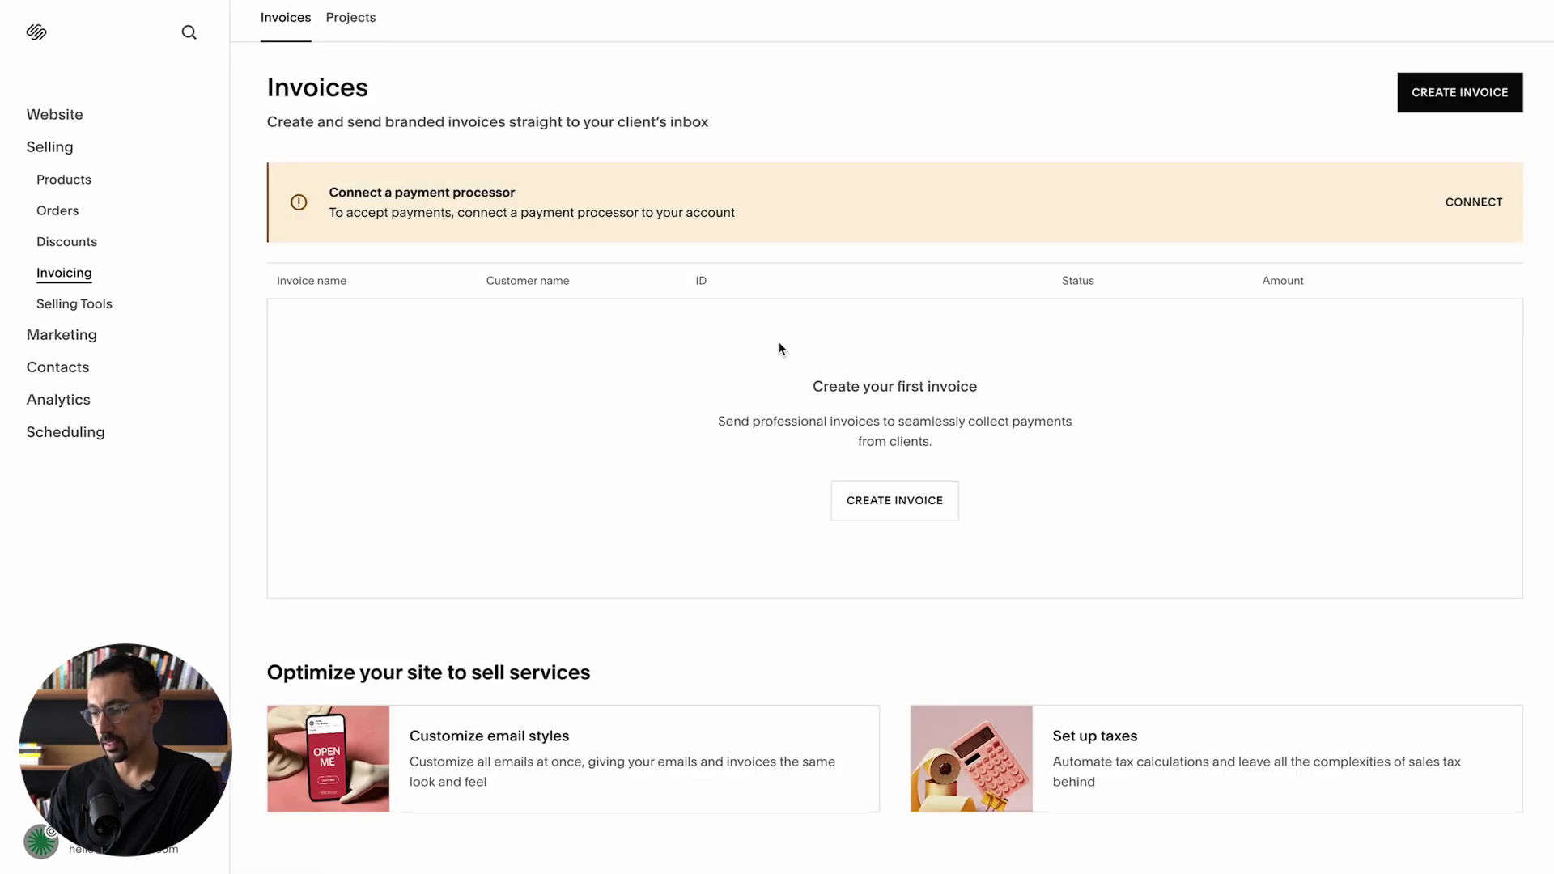
click(1462, 100)
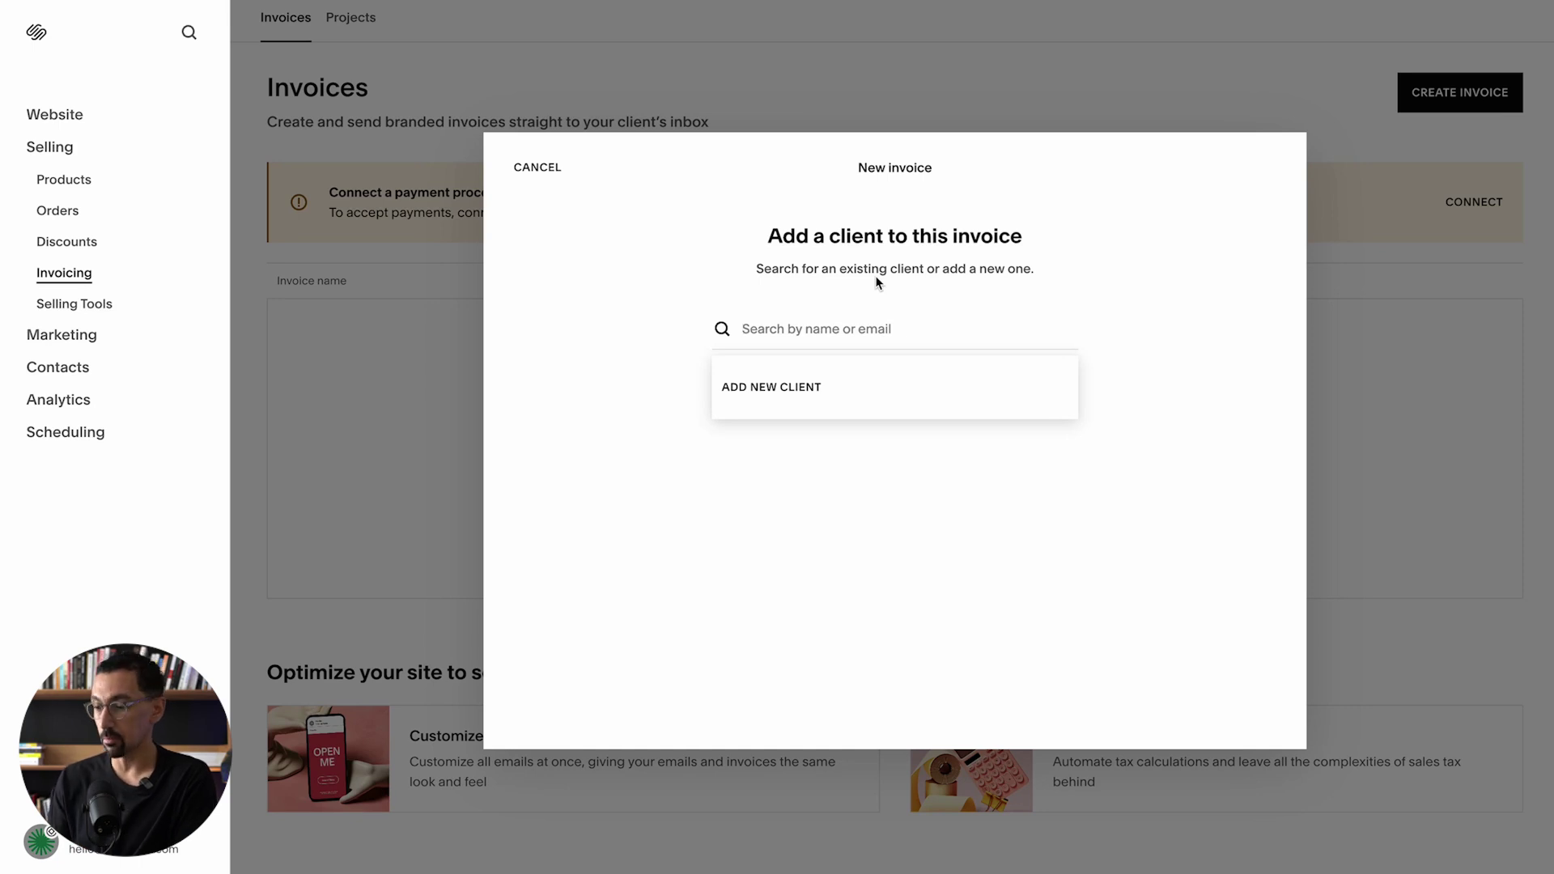
click(536, 168)
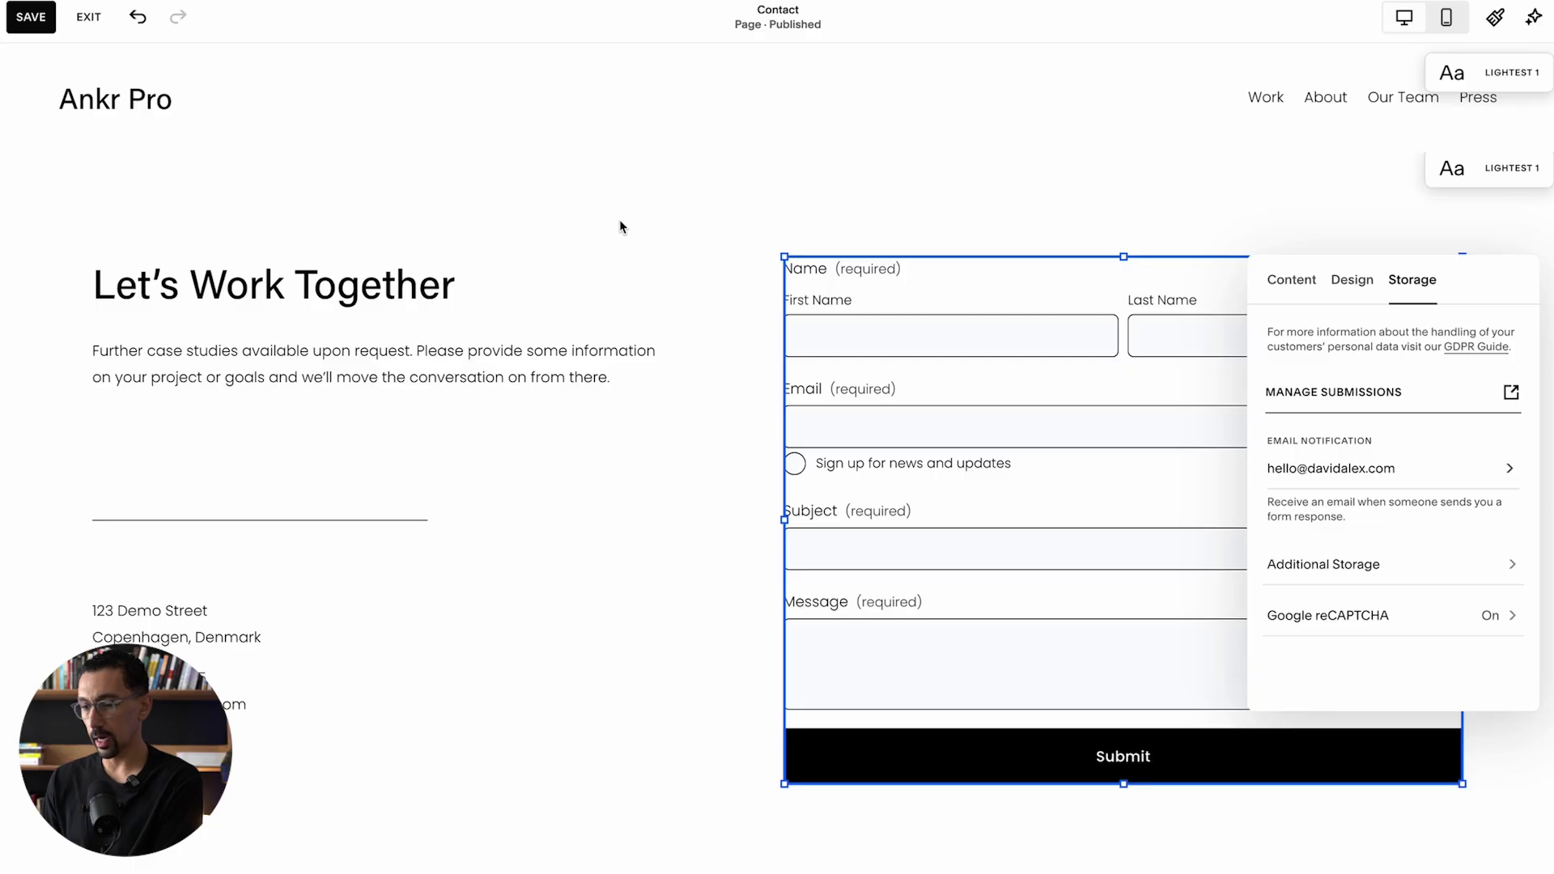
Step: Save the Contact page, view it, and enter the tester's first name, last name and e-mail
click(31, 17)
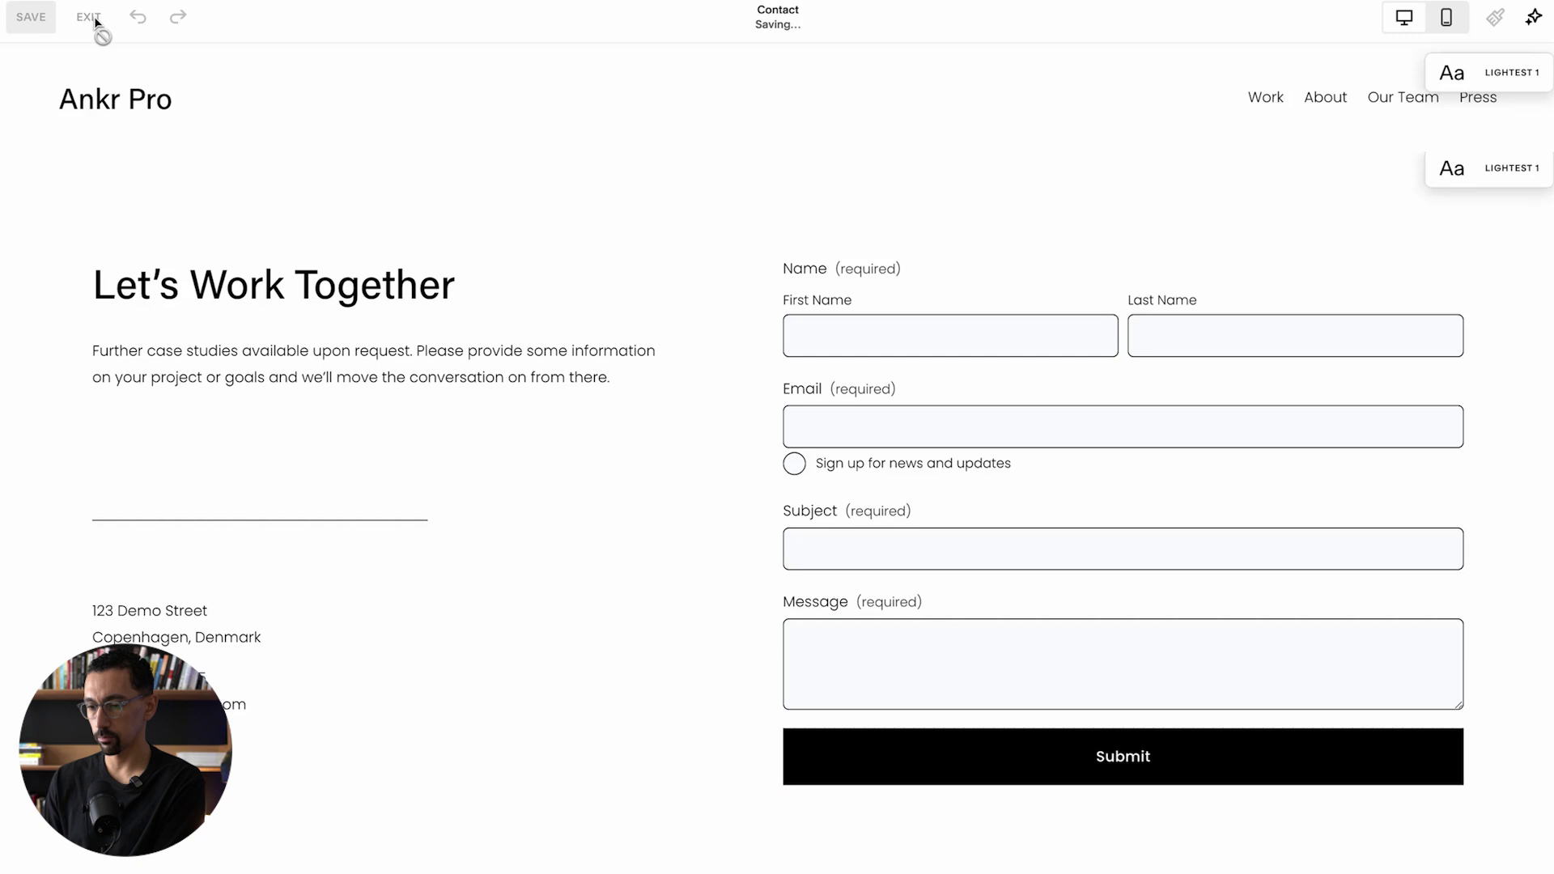
click(95, 22)
click(996, 316)
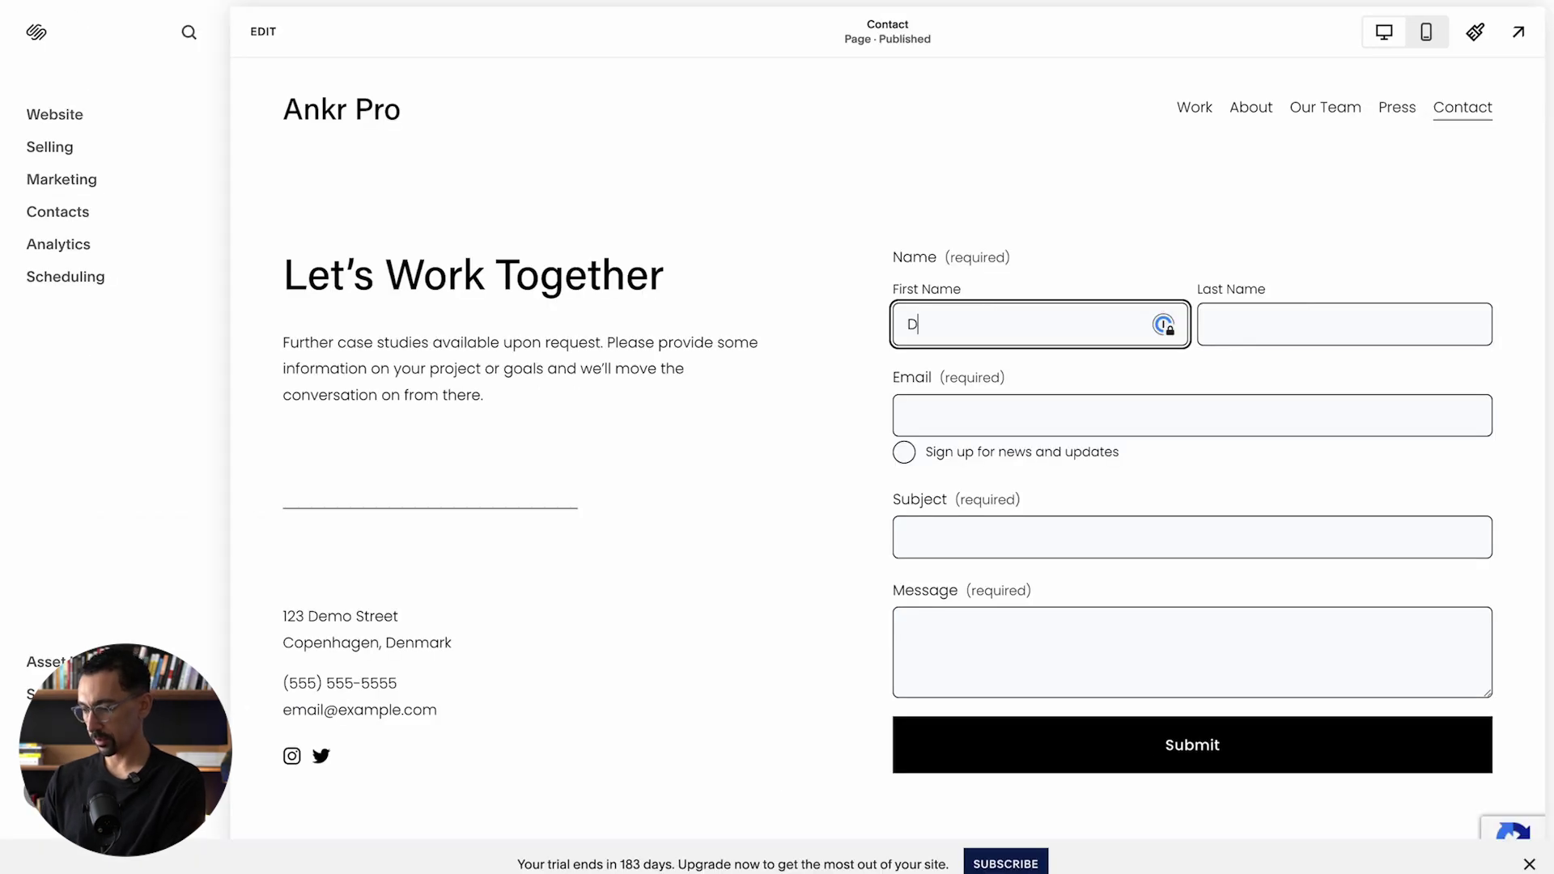
key(Tab)
key(Tab)
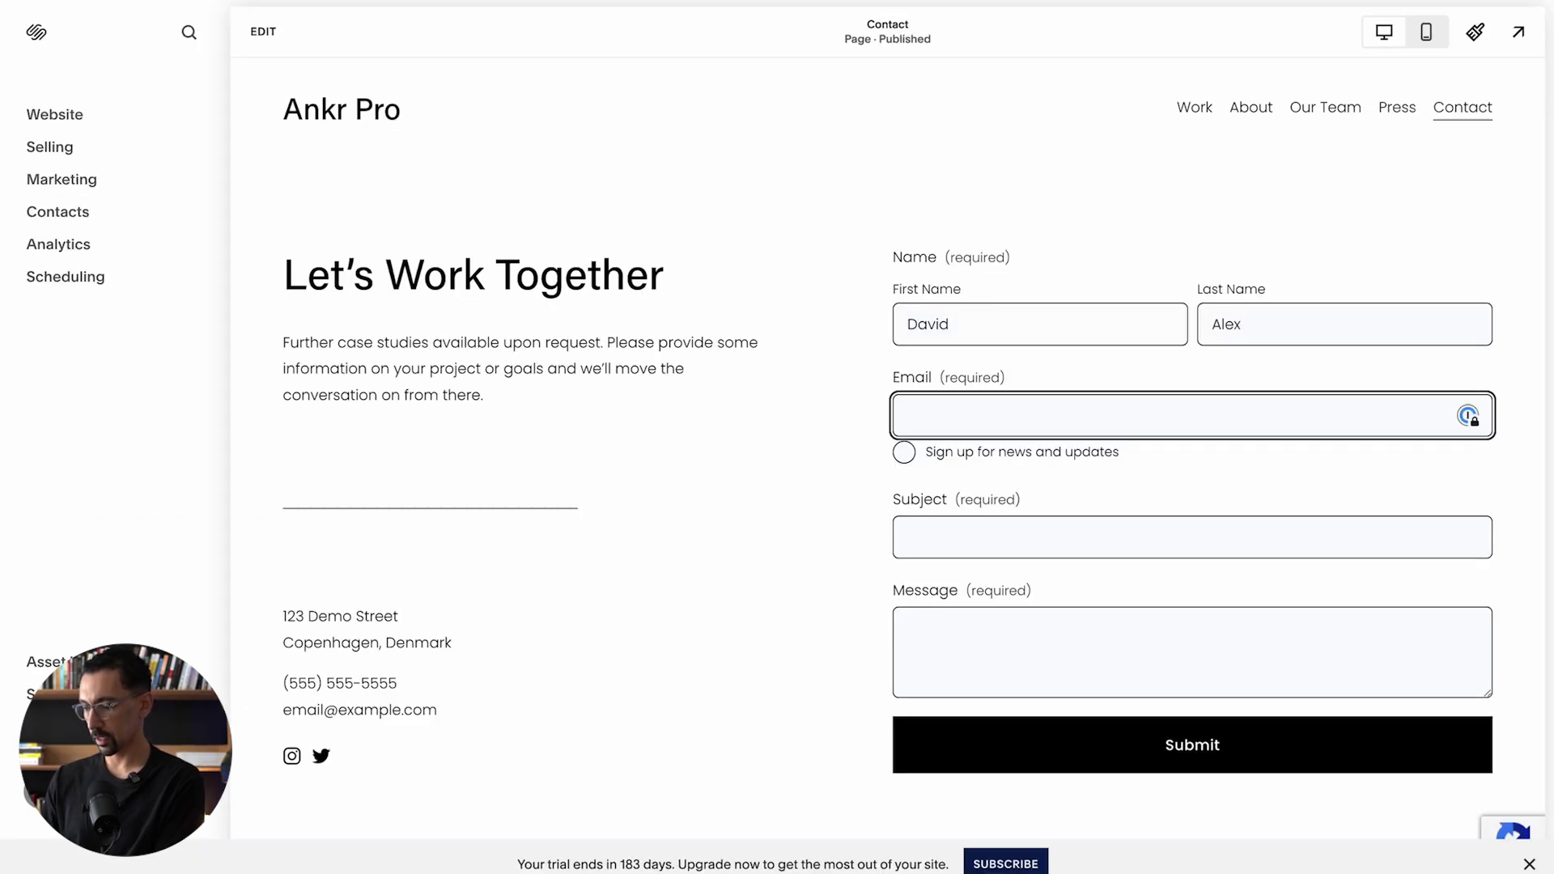
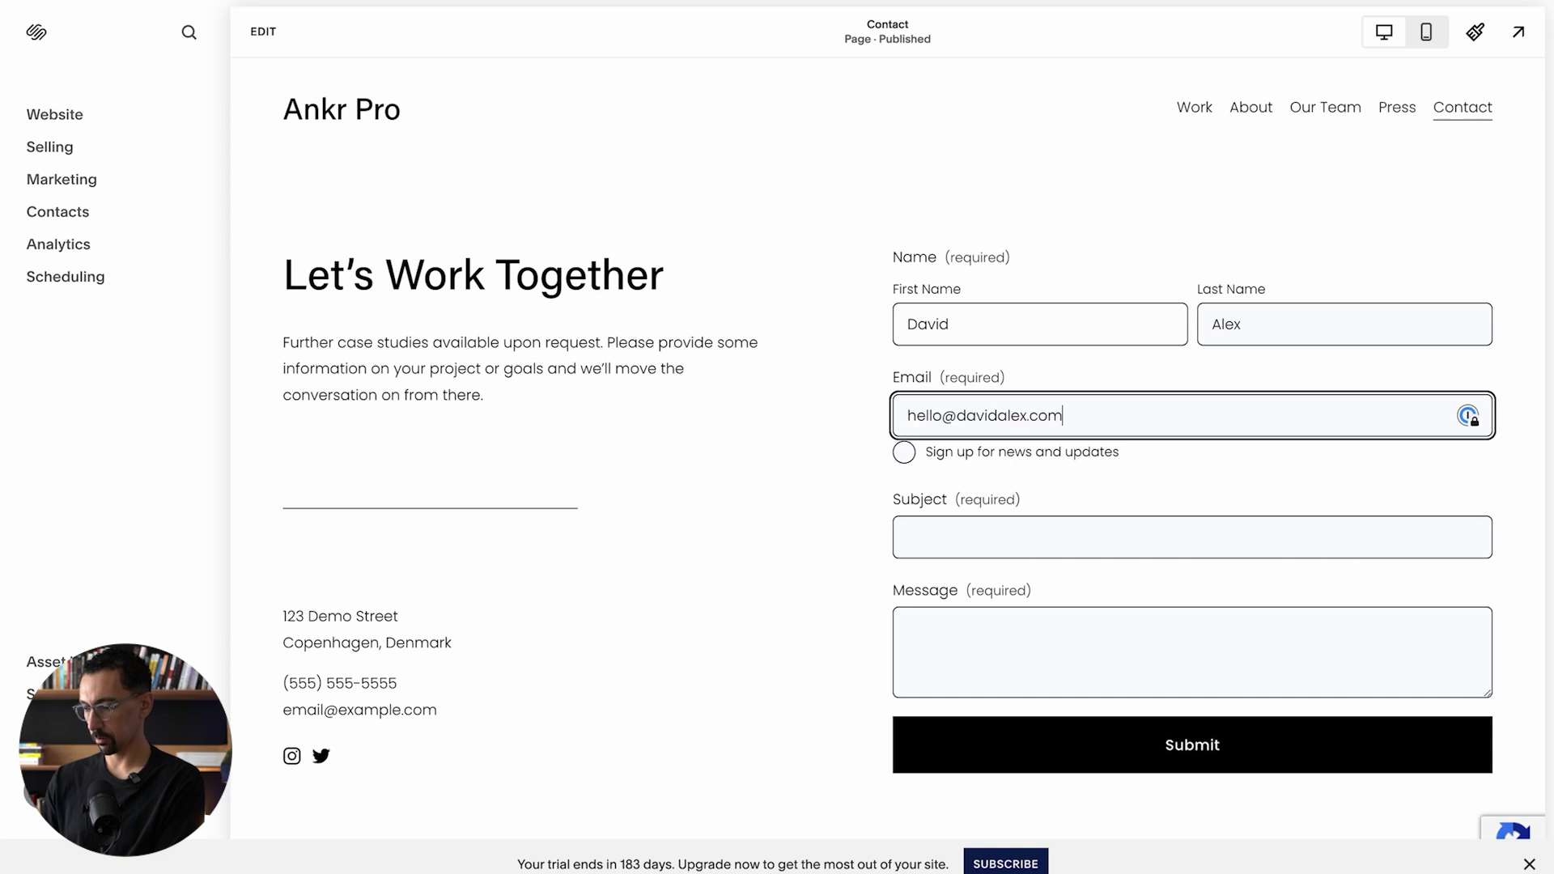
Step: Opt in to news and updates and submit the form with 'test' subject and message
key(Tab)
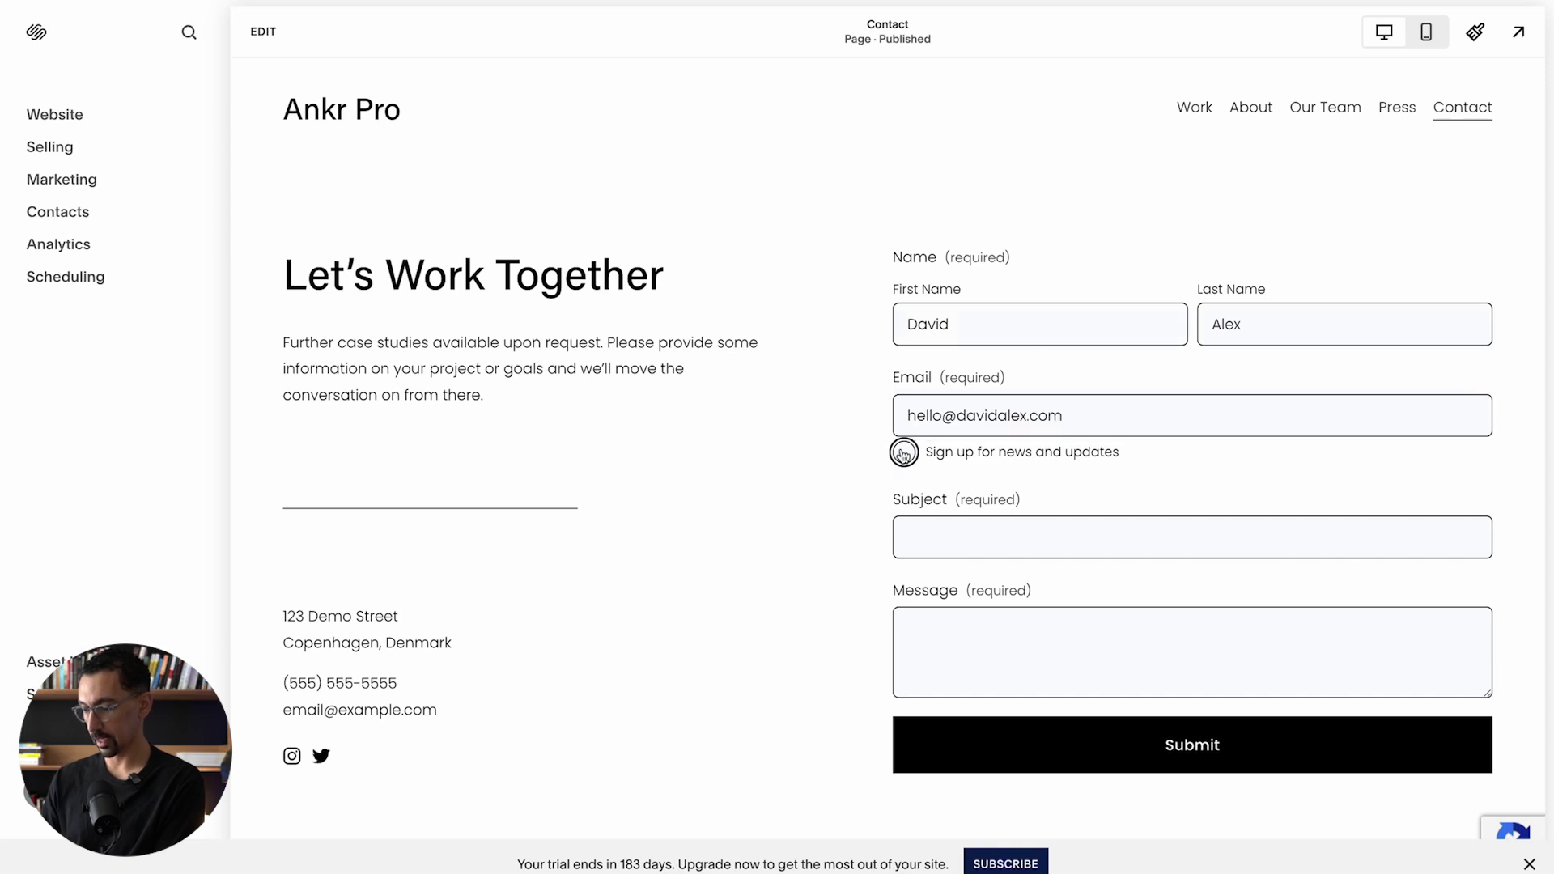
click(904, 452)
click(964, 522)
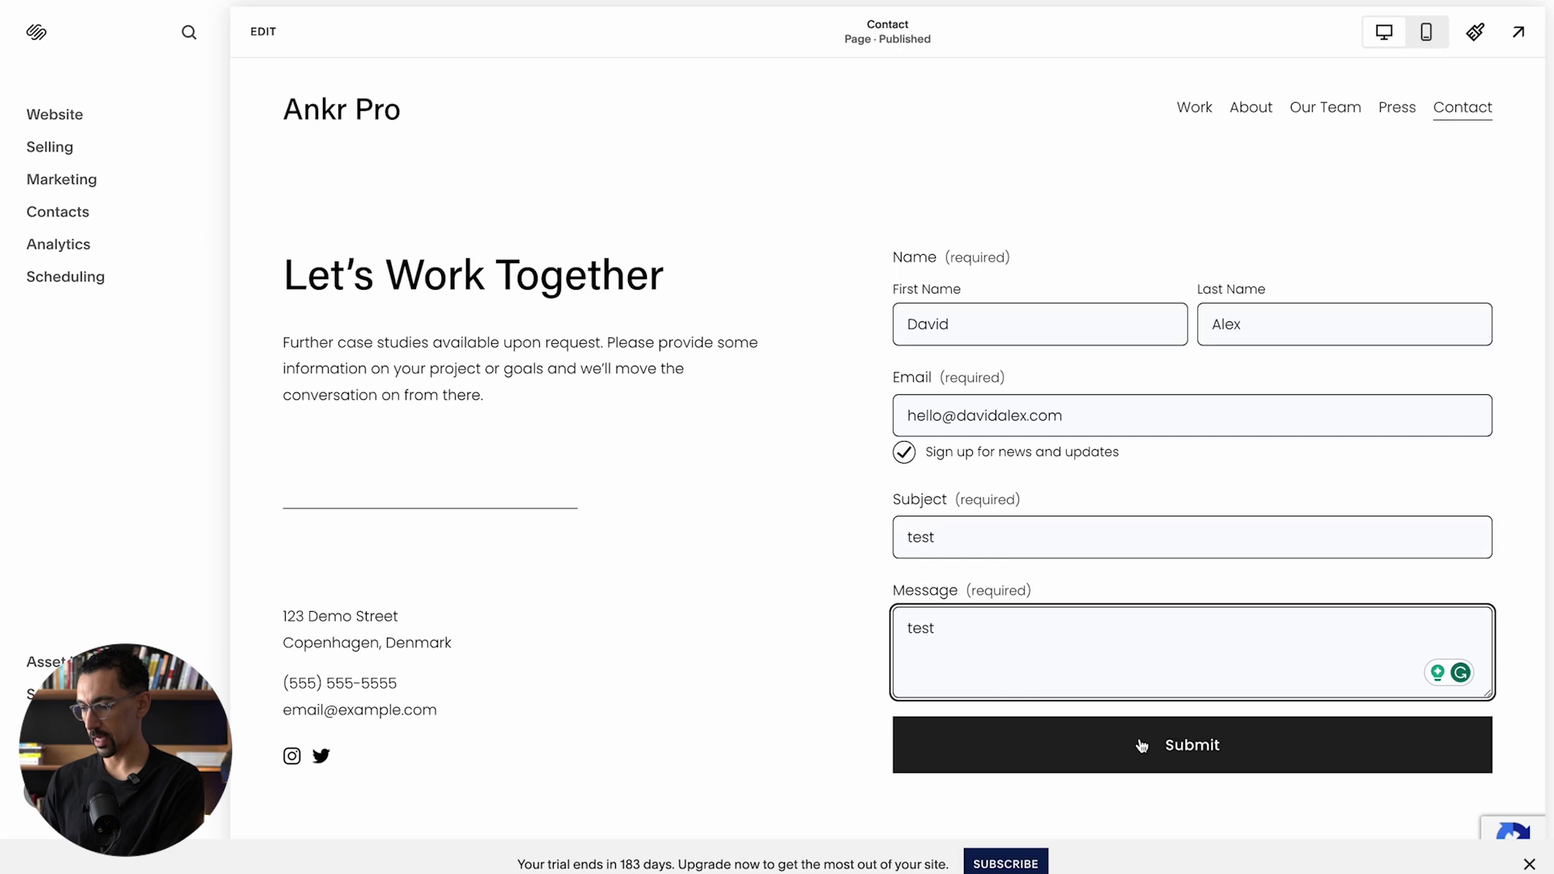
click(1142, 745)
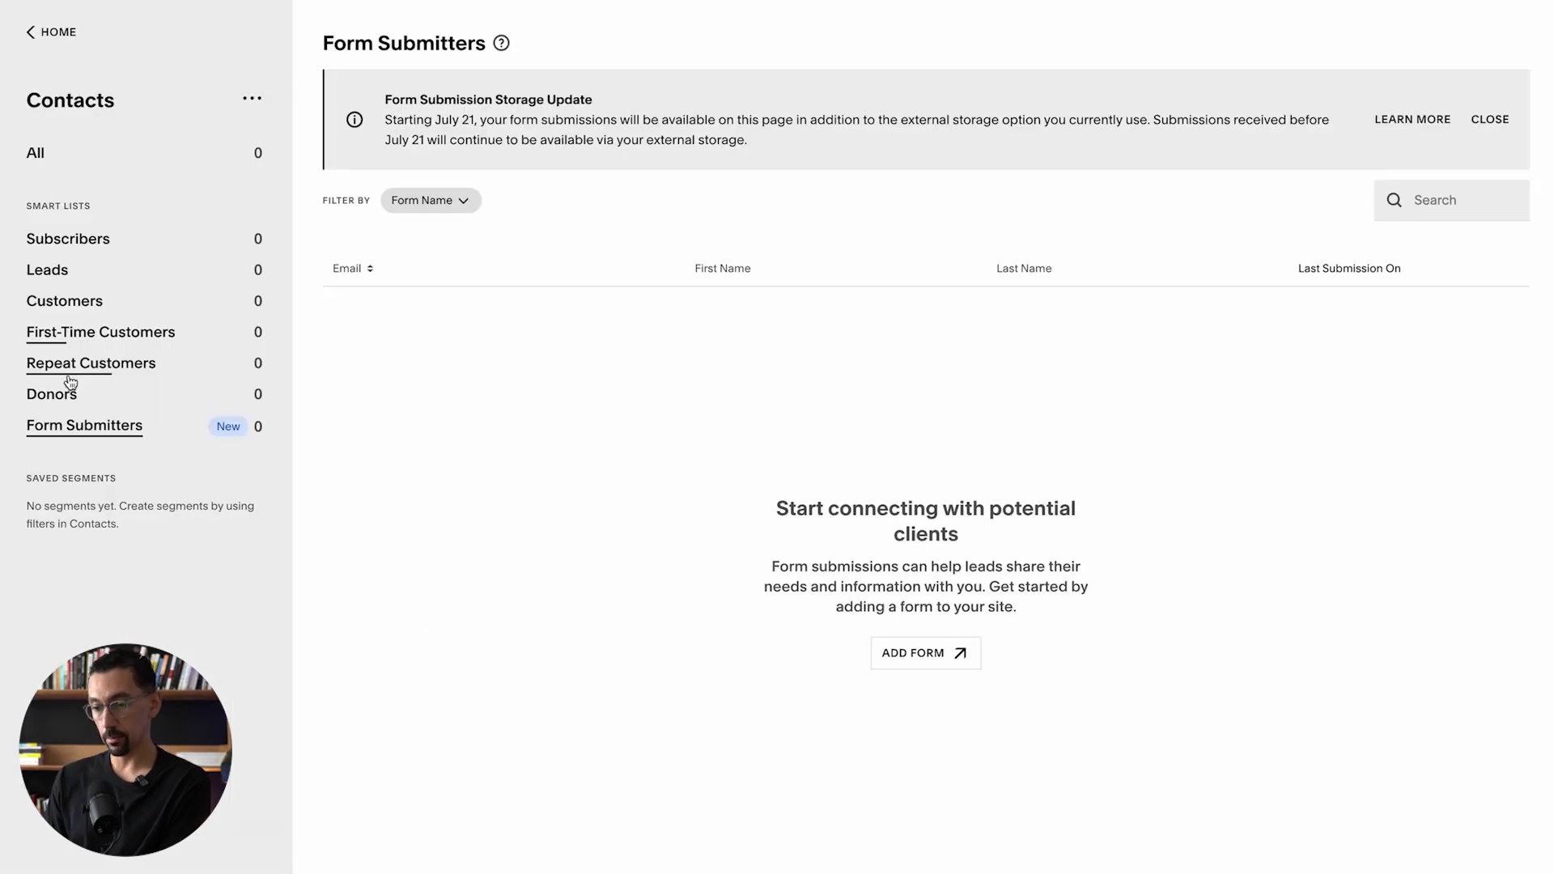
Step: Refresh Form Submitters, open the test submission's full form, and create a project from it
key(ctrl+r)
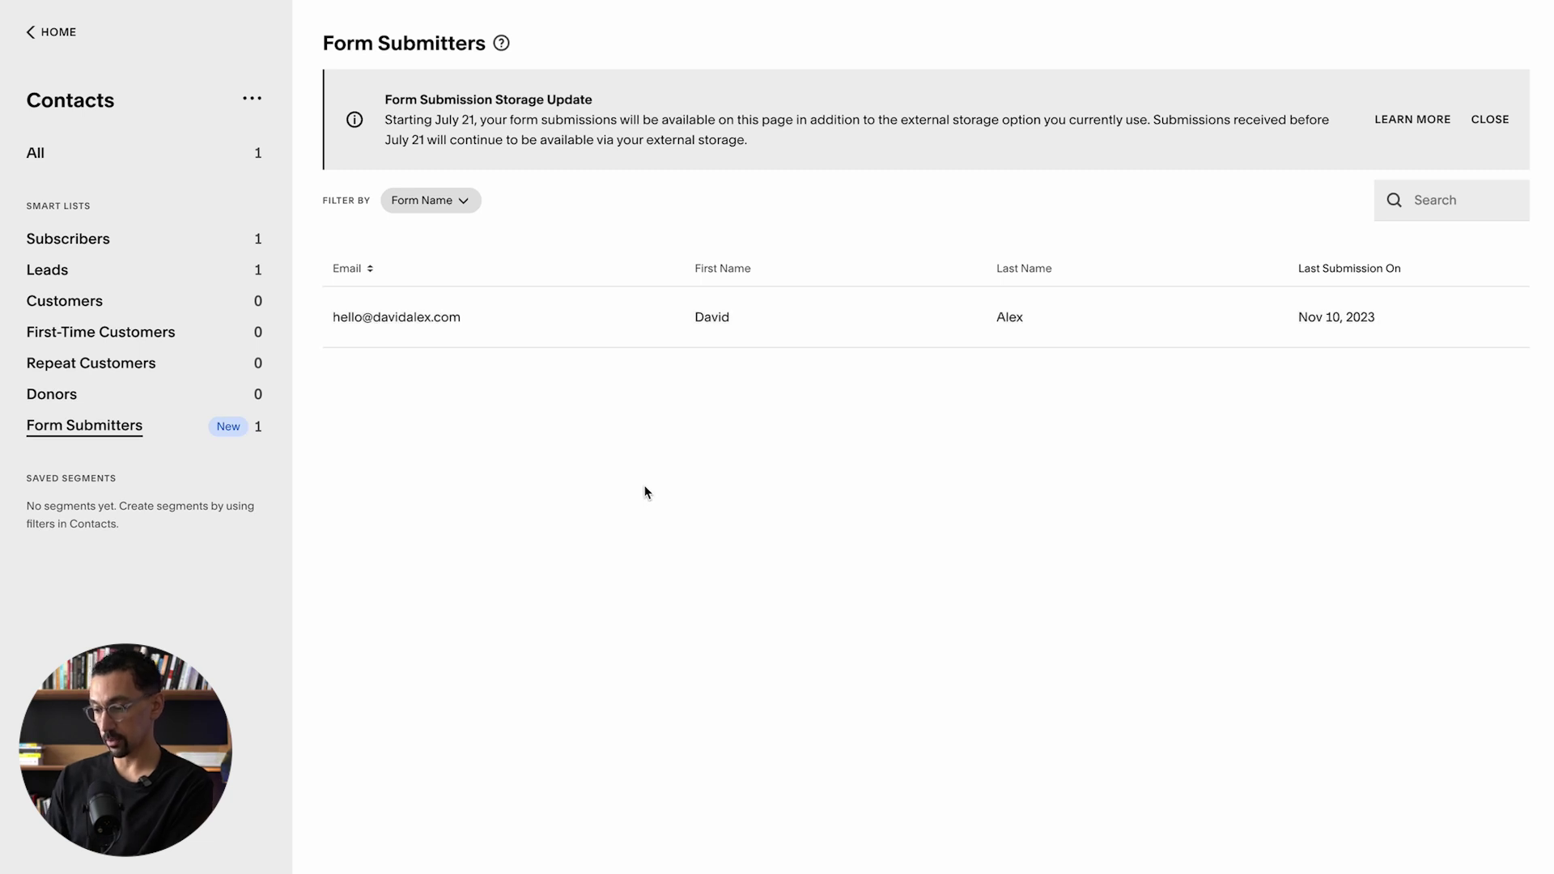
click(625, 327)
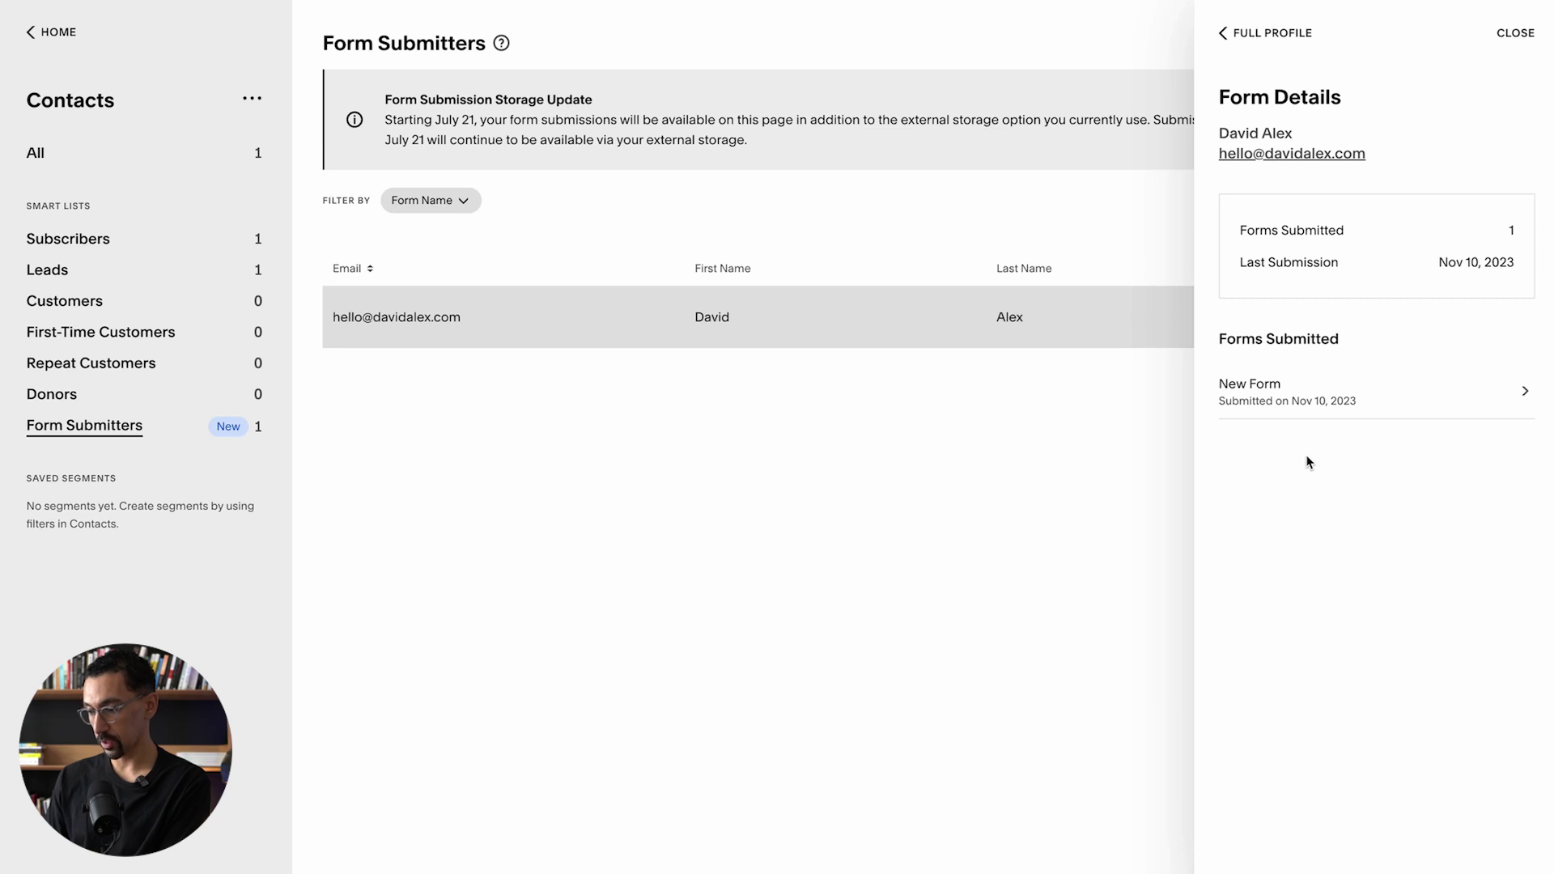
click(1278, 398)
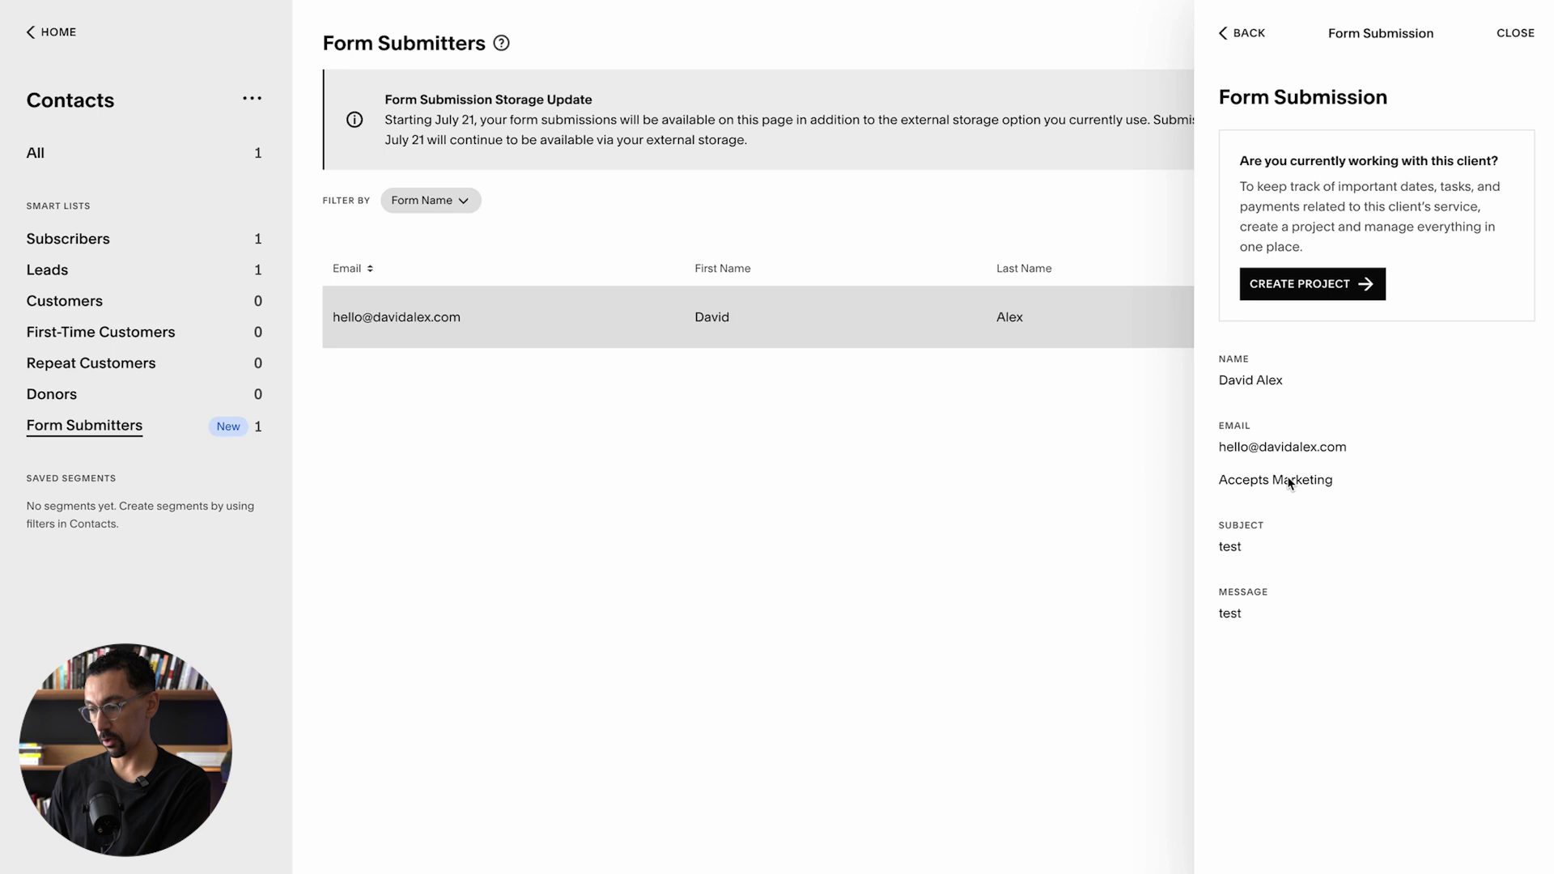
click(1296, 290)
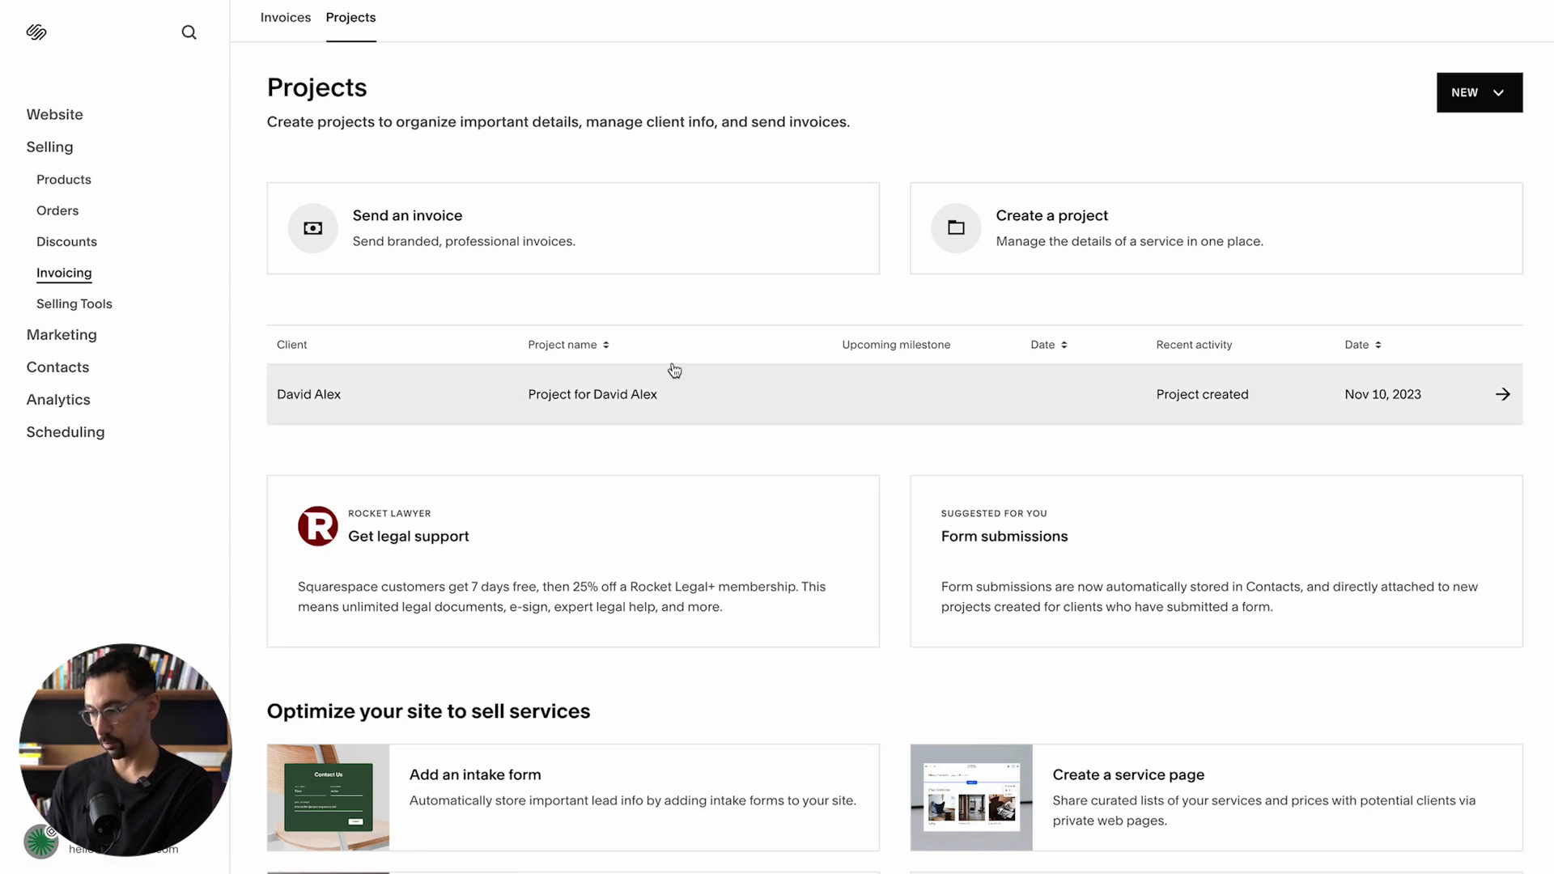
Step: Open the test client's project in the Projects list and start a new invoice for it
click(1498, 93)
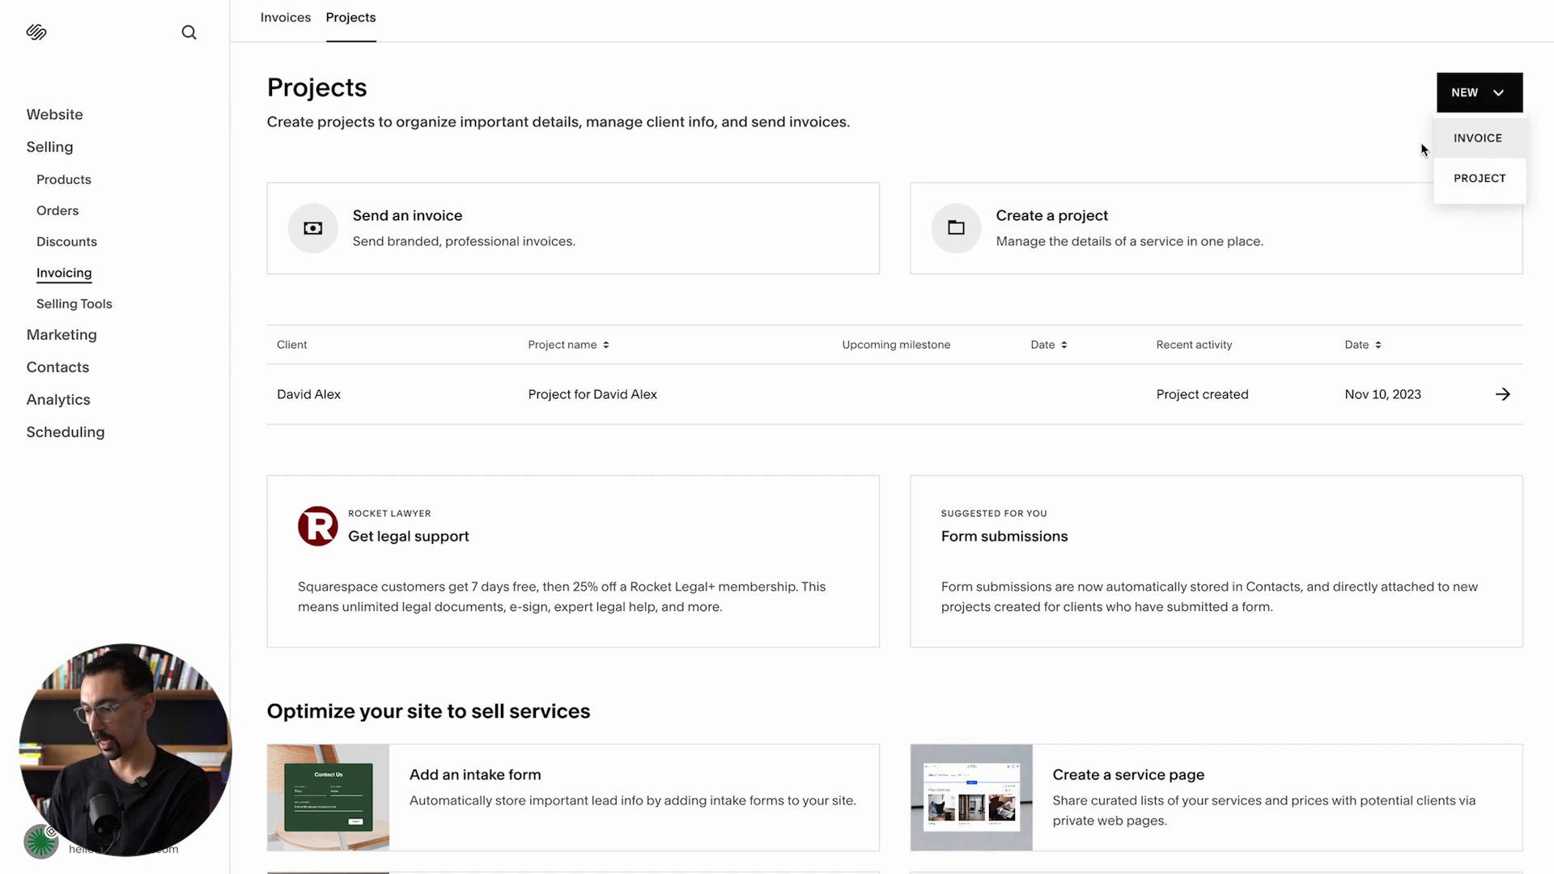
click(1237, 100)
click(698, 397)
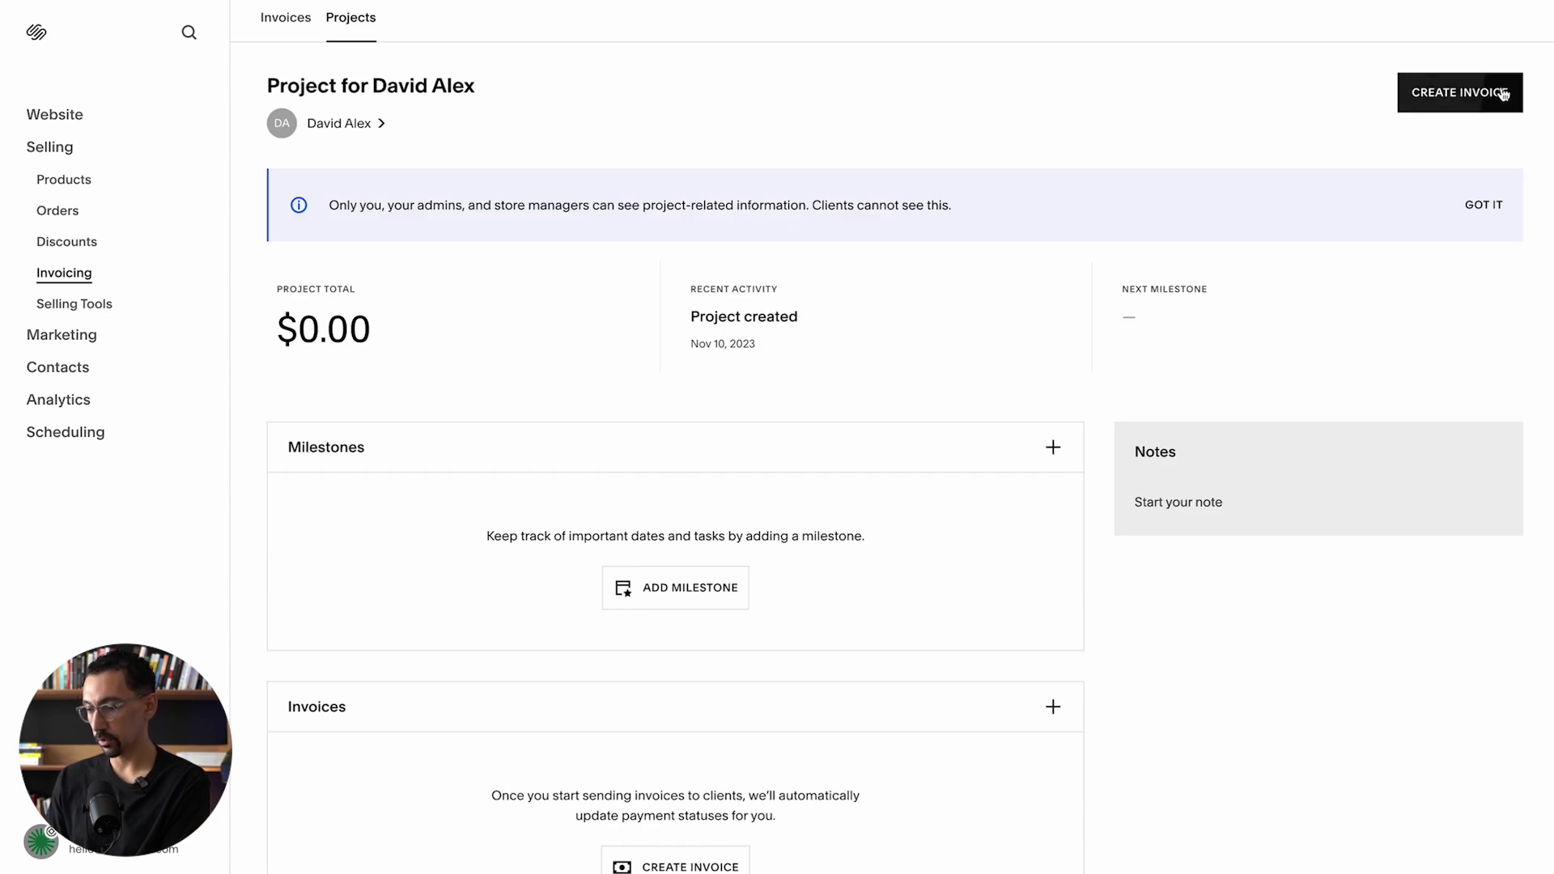
click(1497, 93)
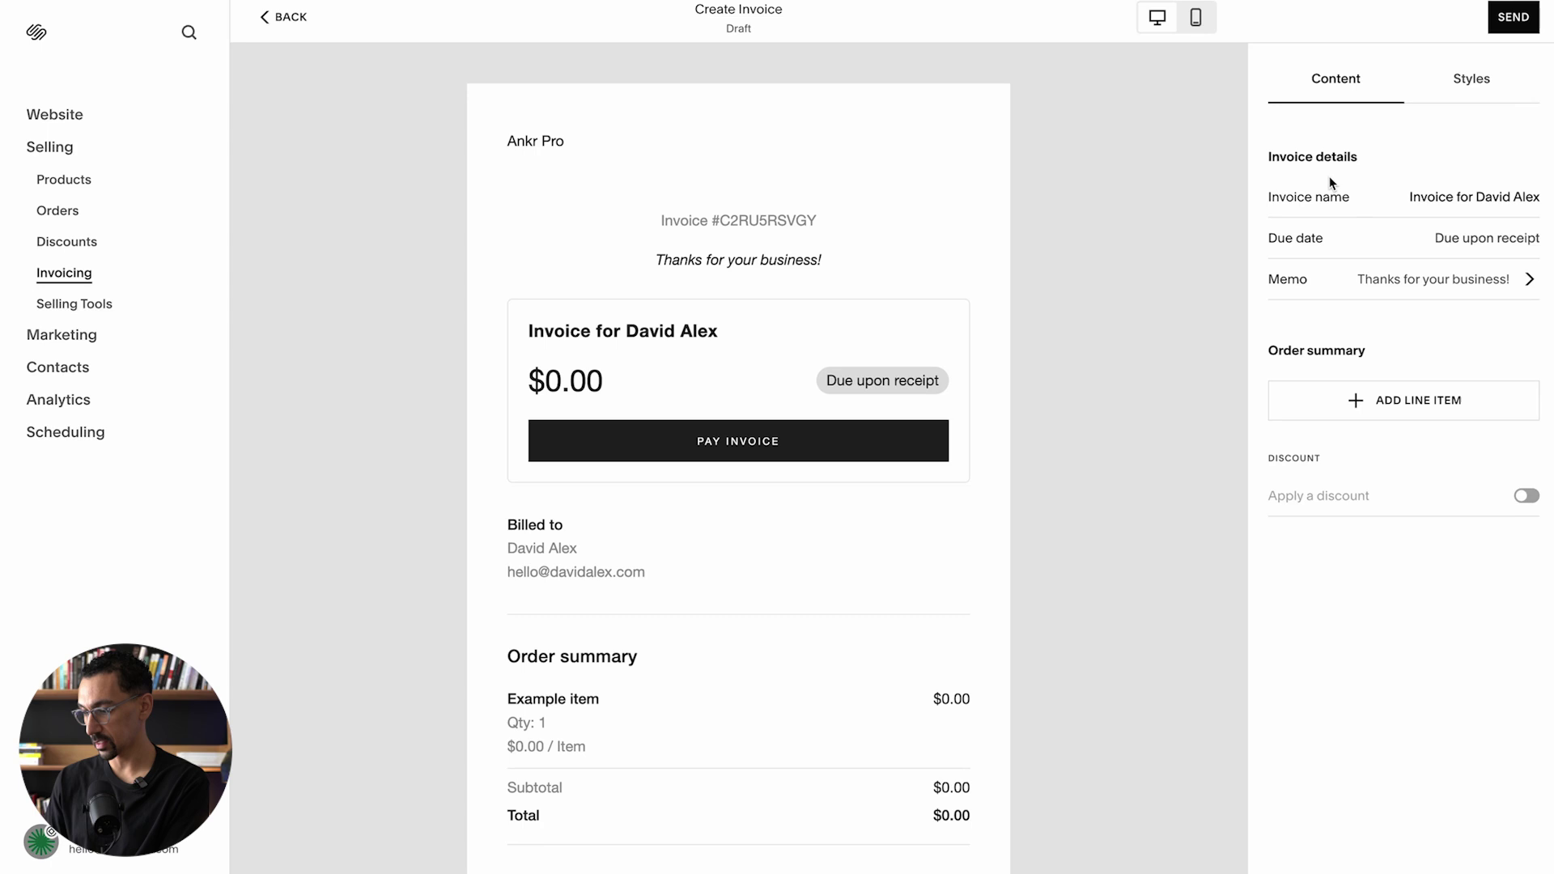
Step: Try adding a line item to the draft invoice, cancel it, and review the Styles and Content tabs
click(1405, 404)
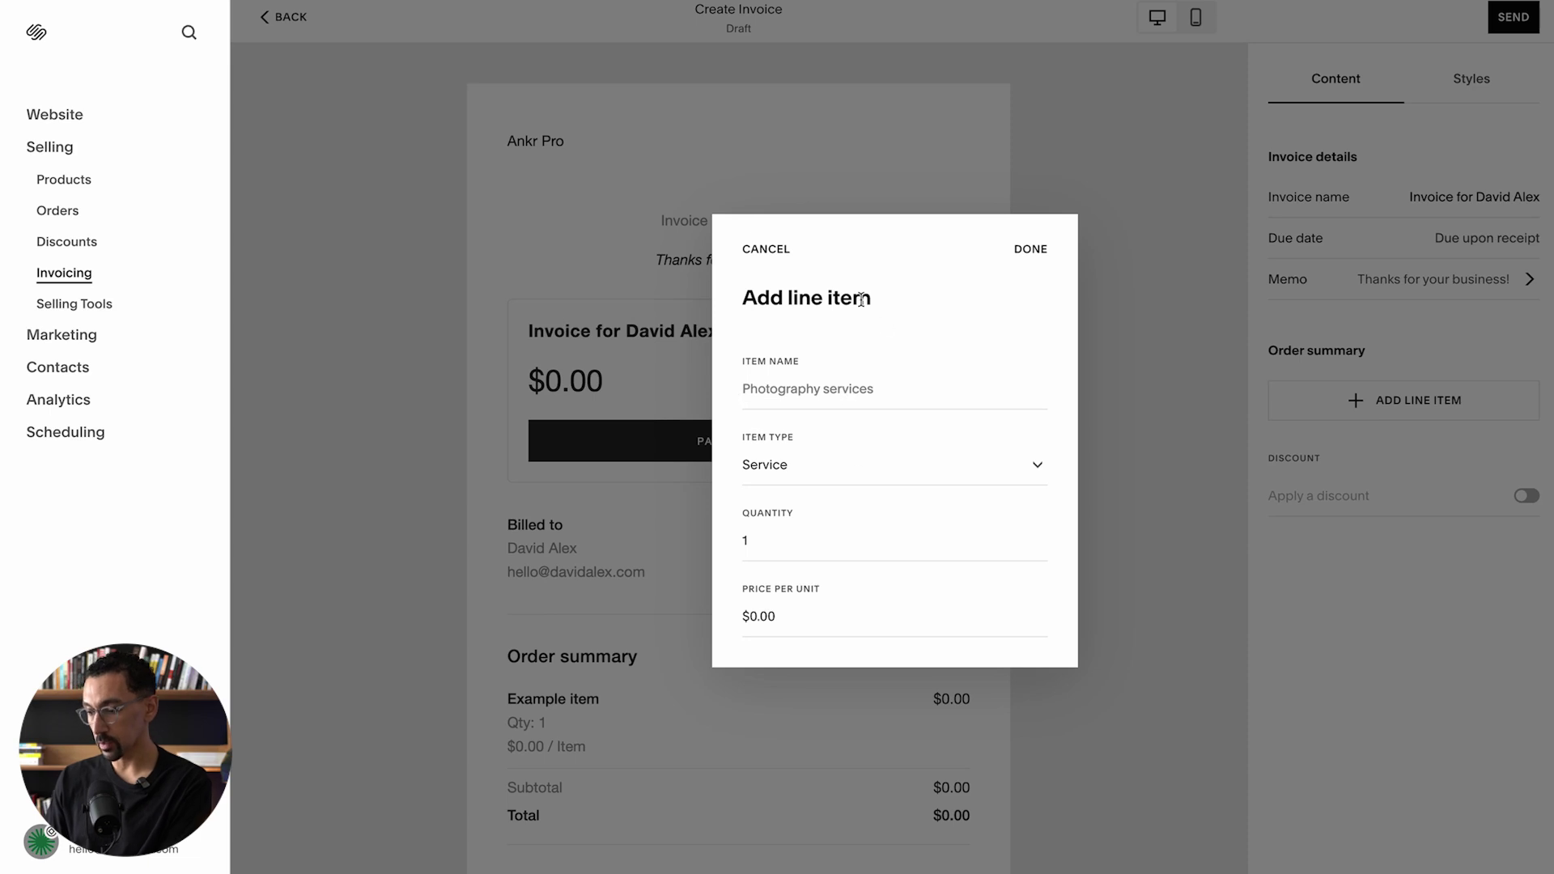
click(769, 250)
click(1466, 78)
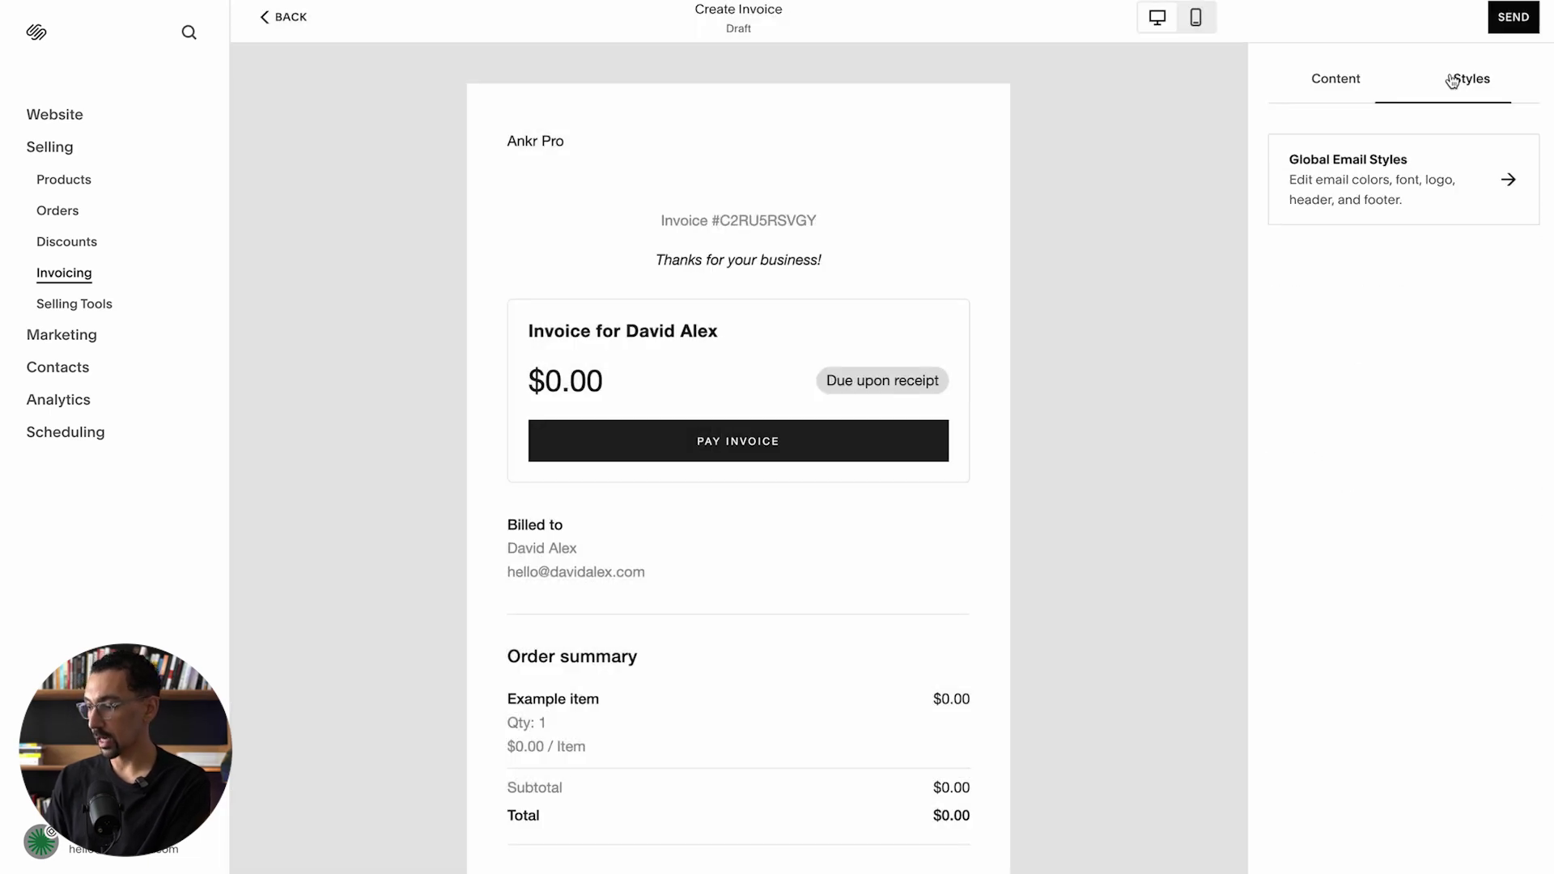
click(1339, 79)
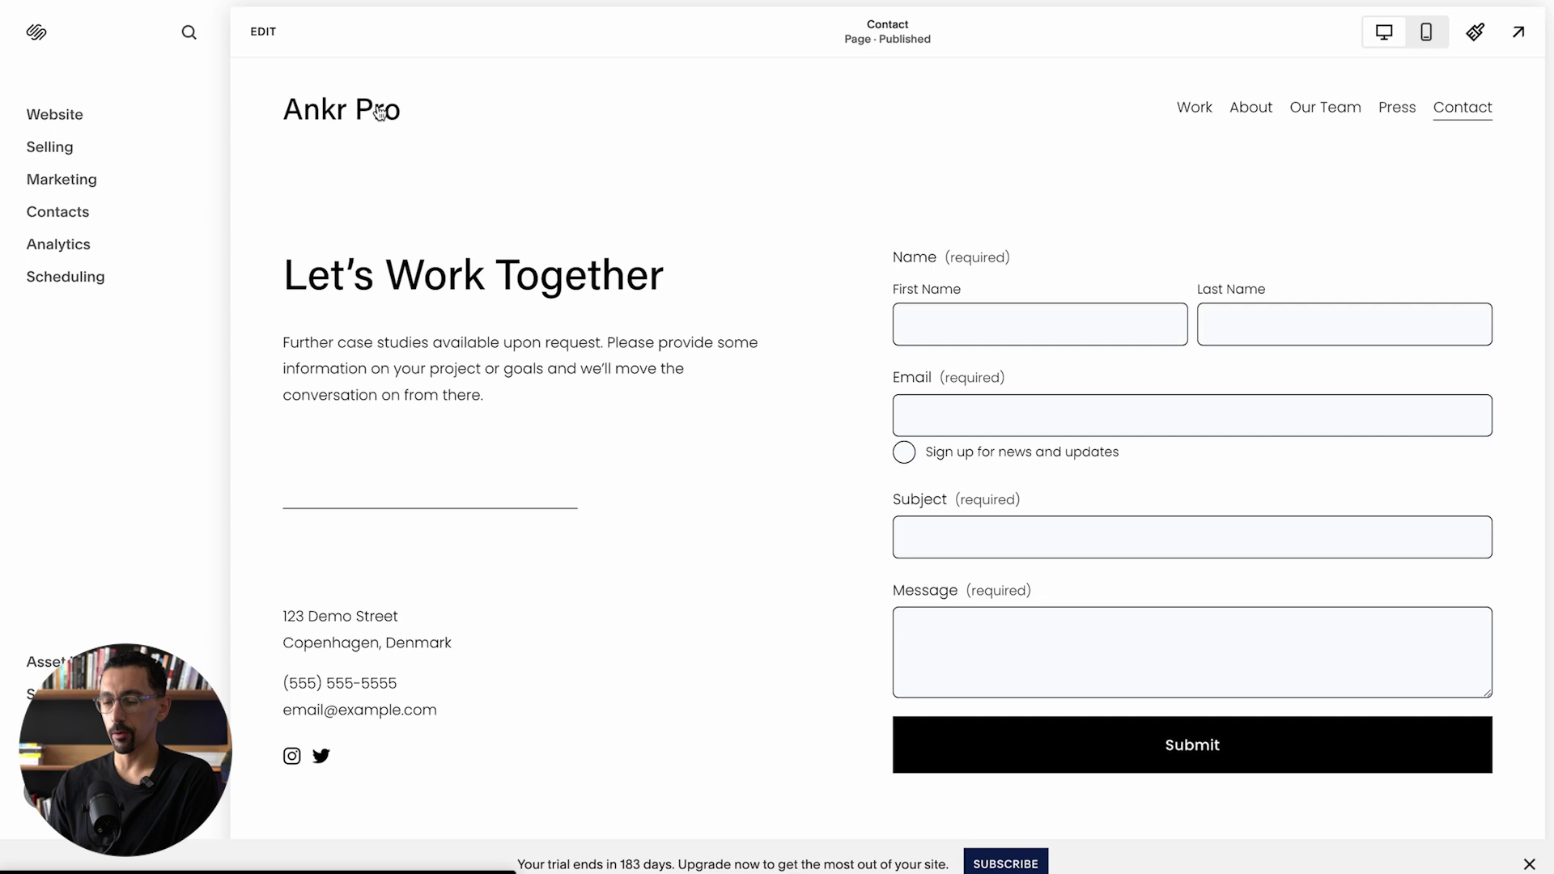
Step: Put the Contact page into edit mode and select the contact-form section for section-level options
click(265, 32)
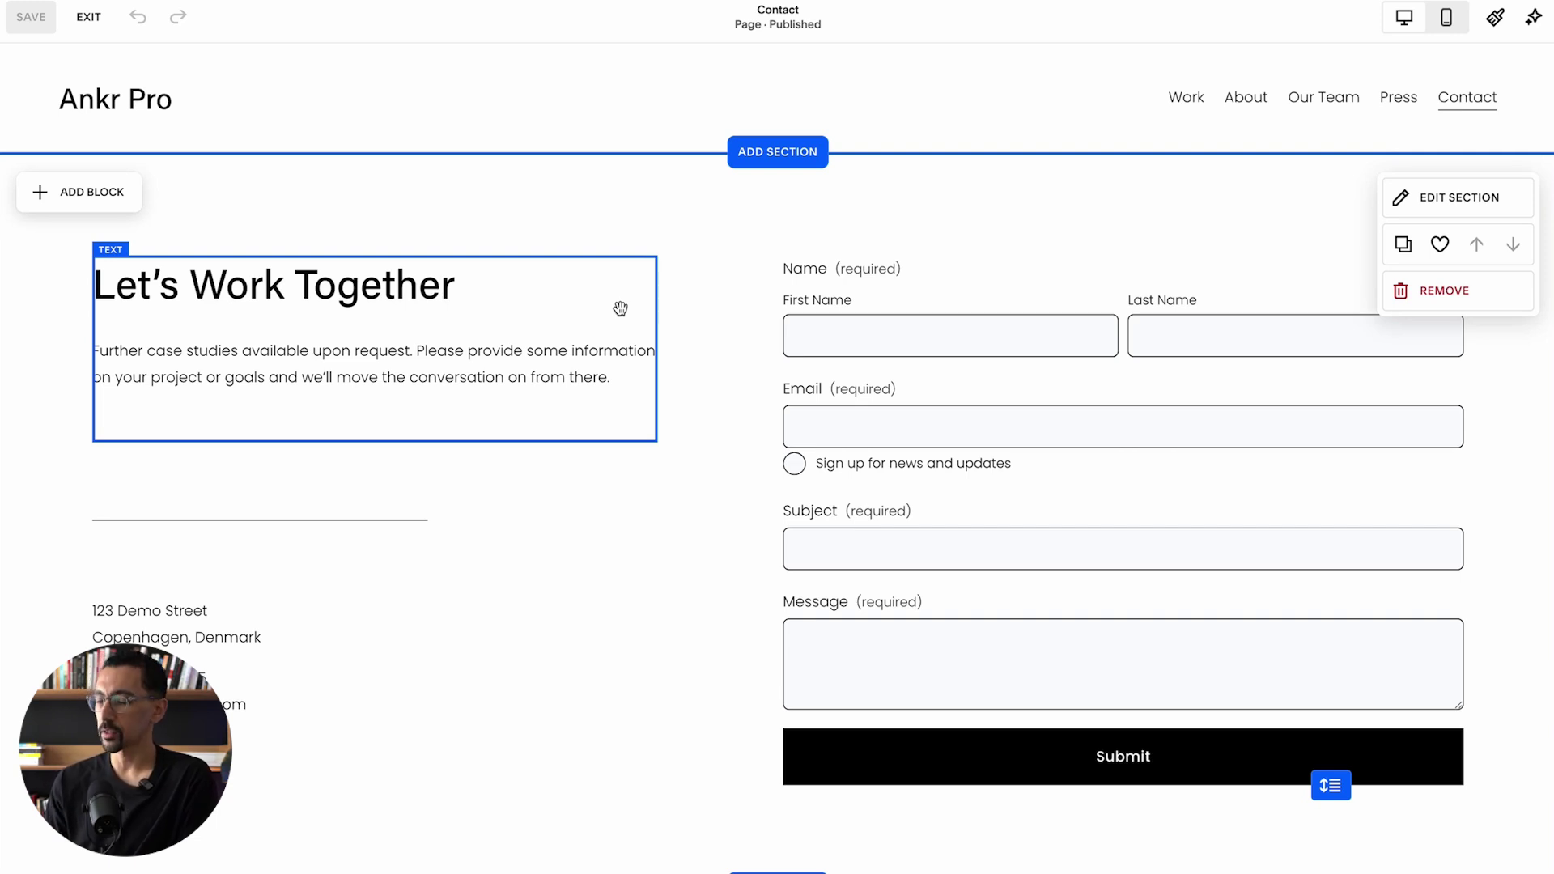
click(1068, 447)
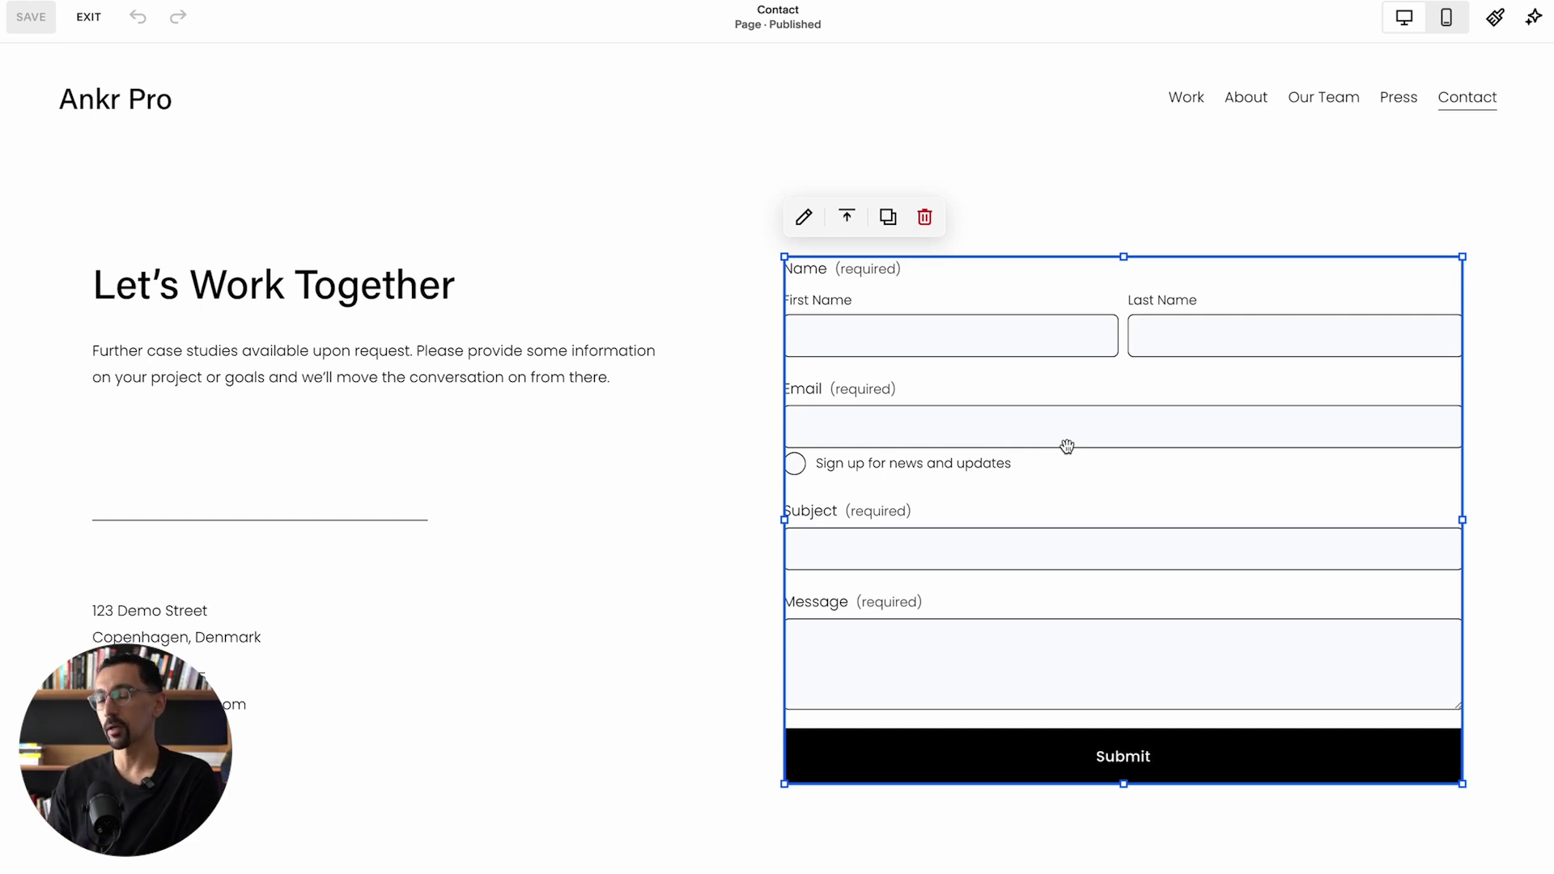
click(634, 469)
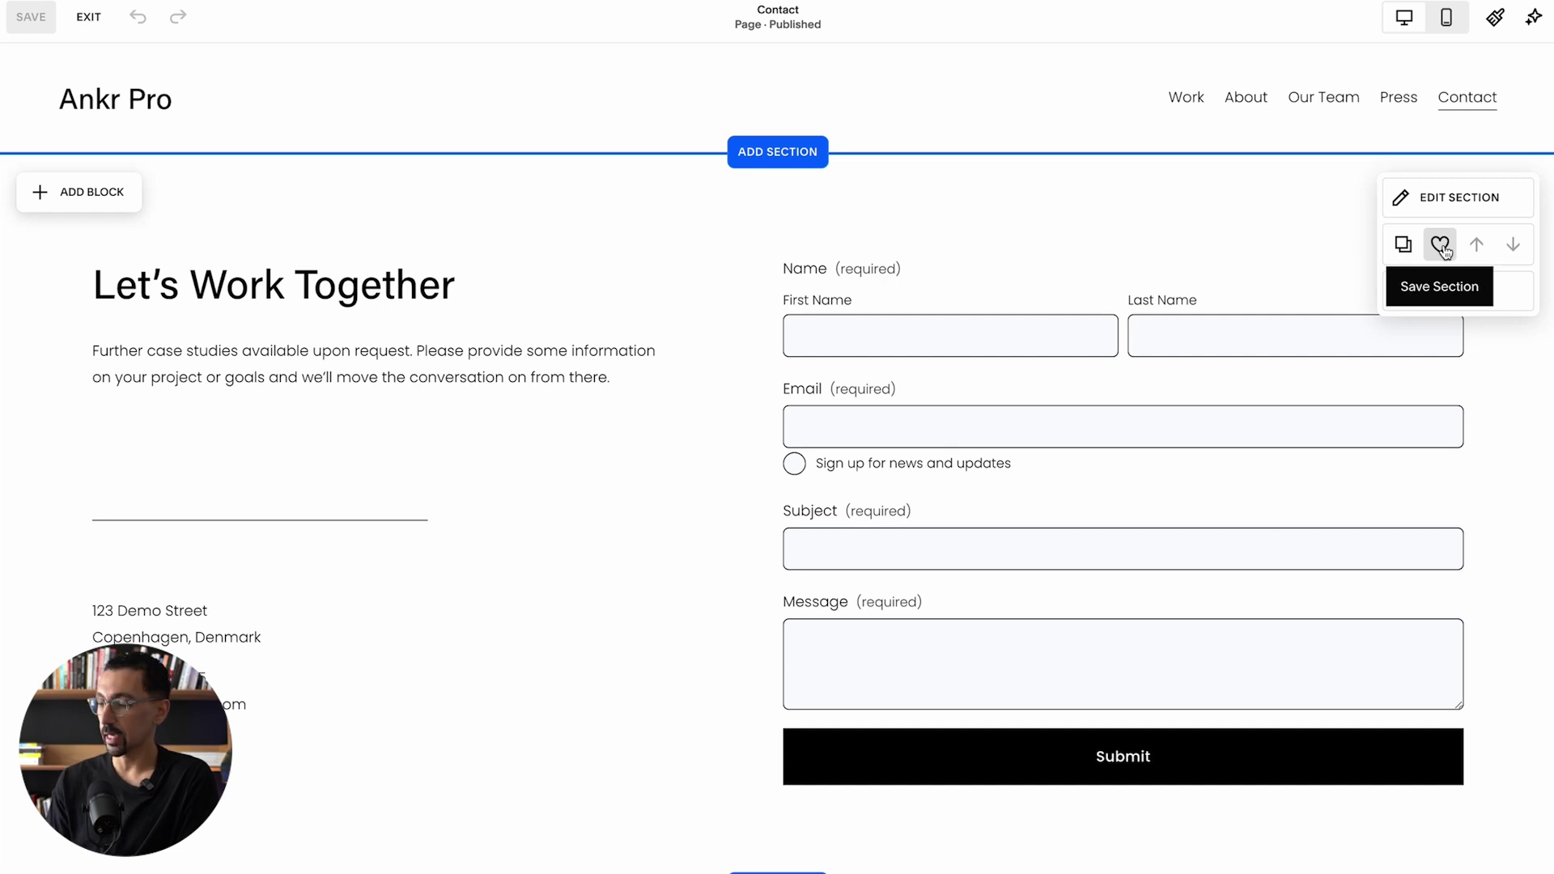
Step: Below the original contact section, insert the saved contact section from Saved sections
scroll(682, 475, down, 1)
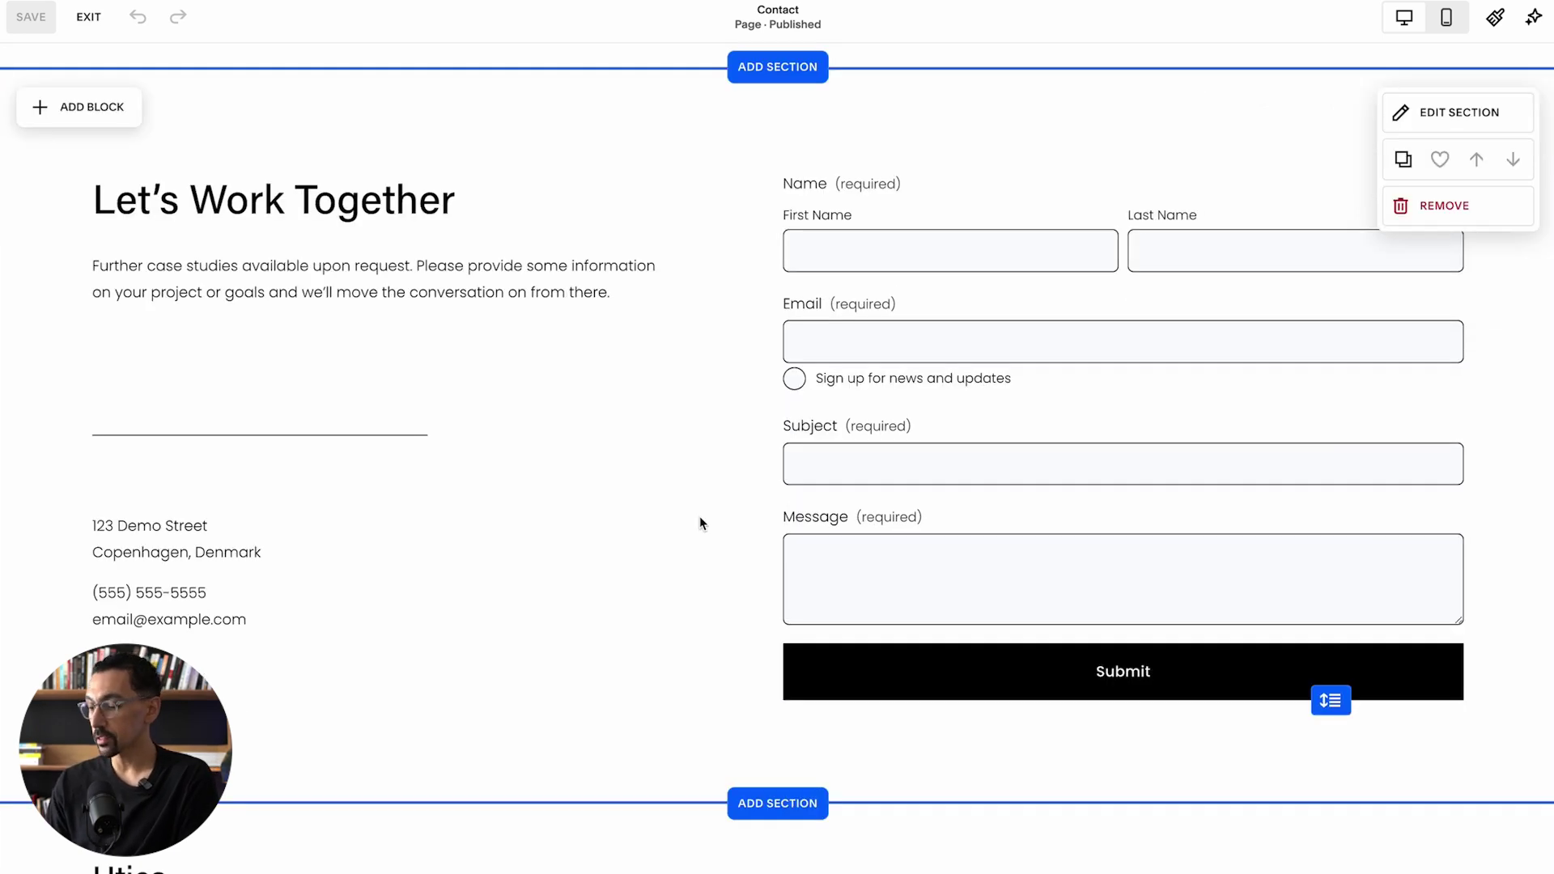
scroll(700, 518, down, 2)
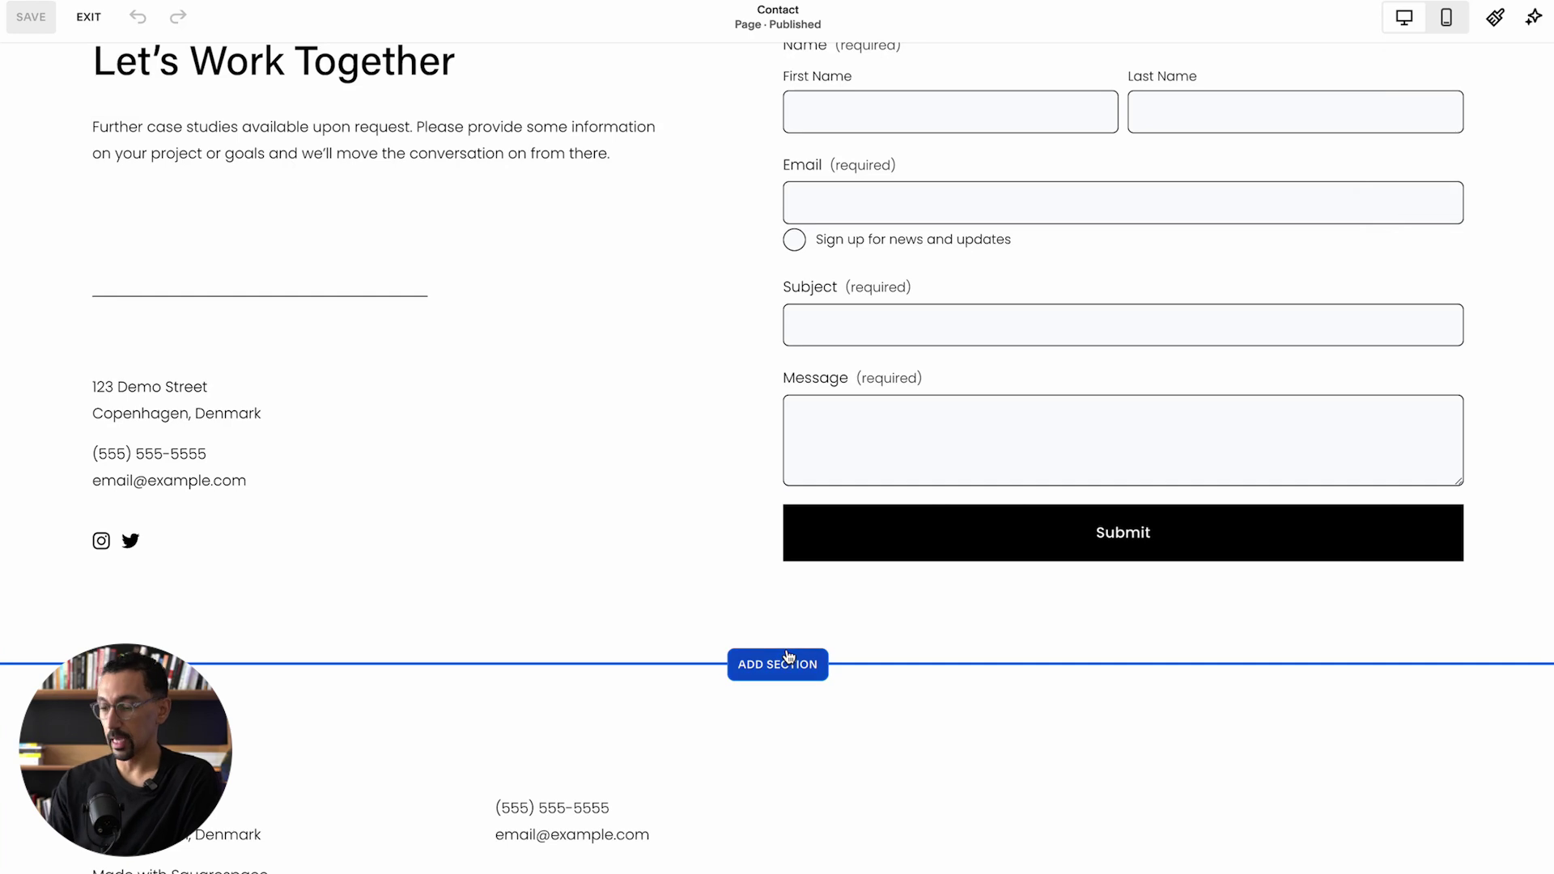
click(807, 669)
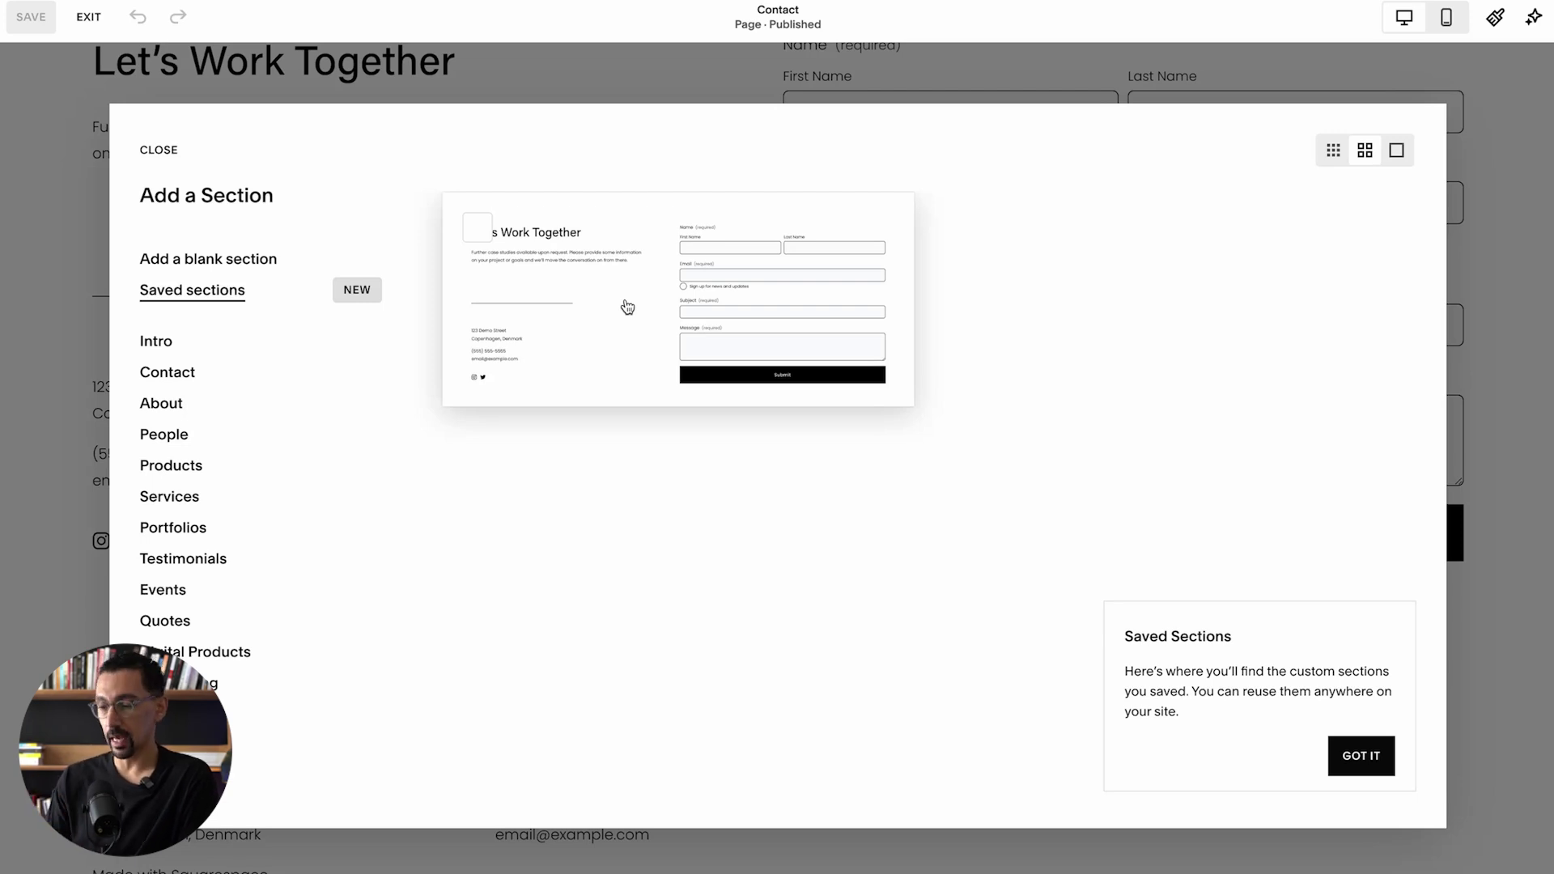
click(628, 307)
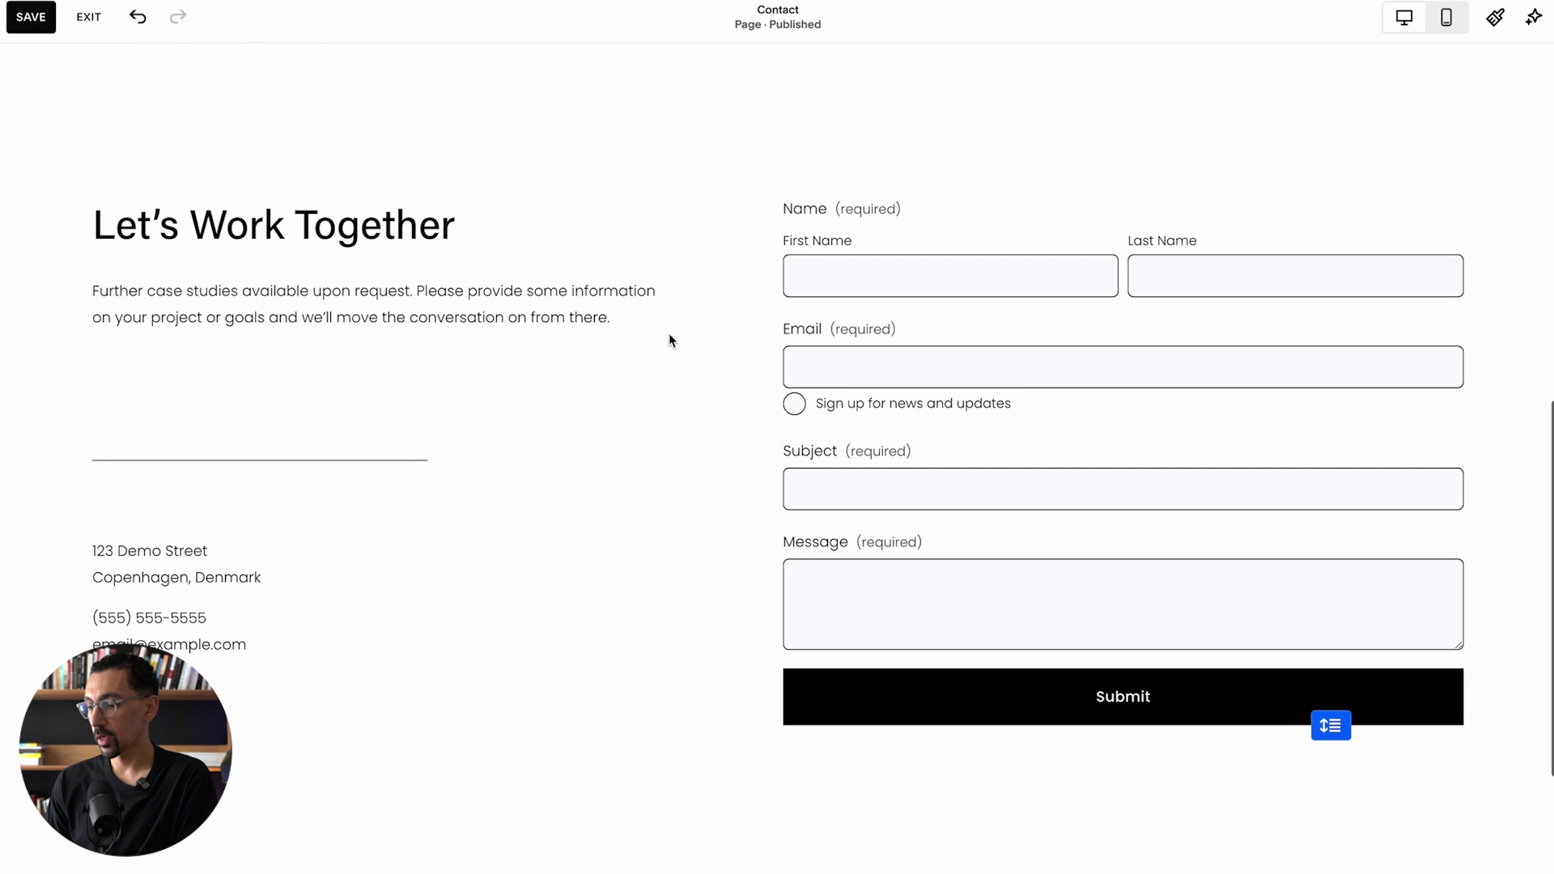
Step: Delete the address text and all other left-column blocks from the copied section
click(433, 657)
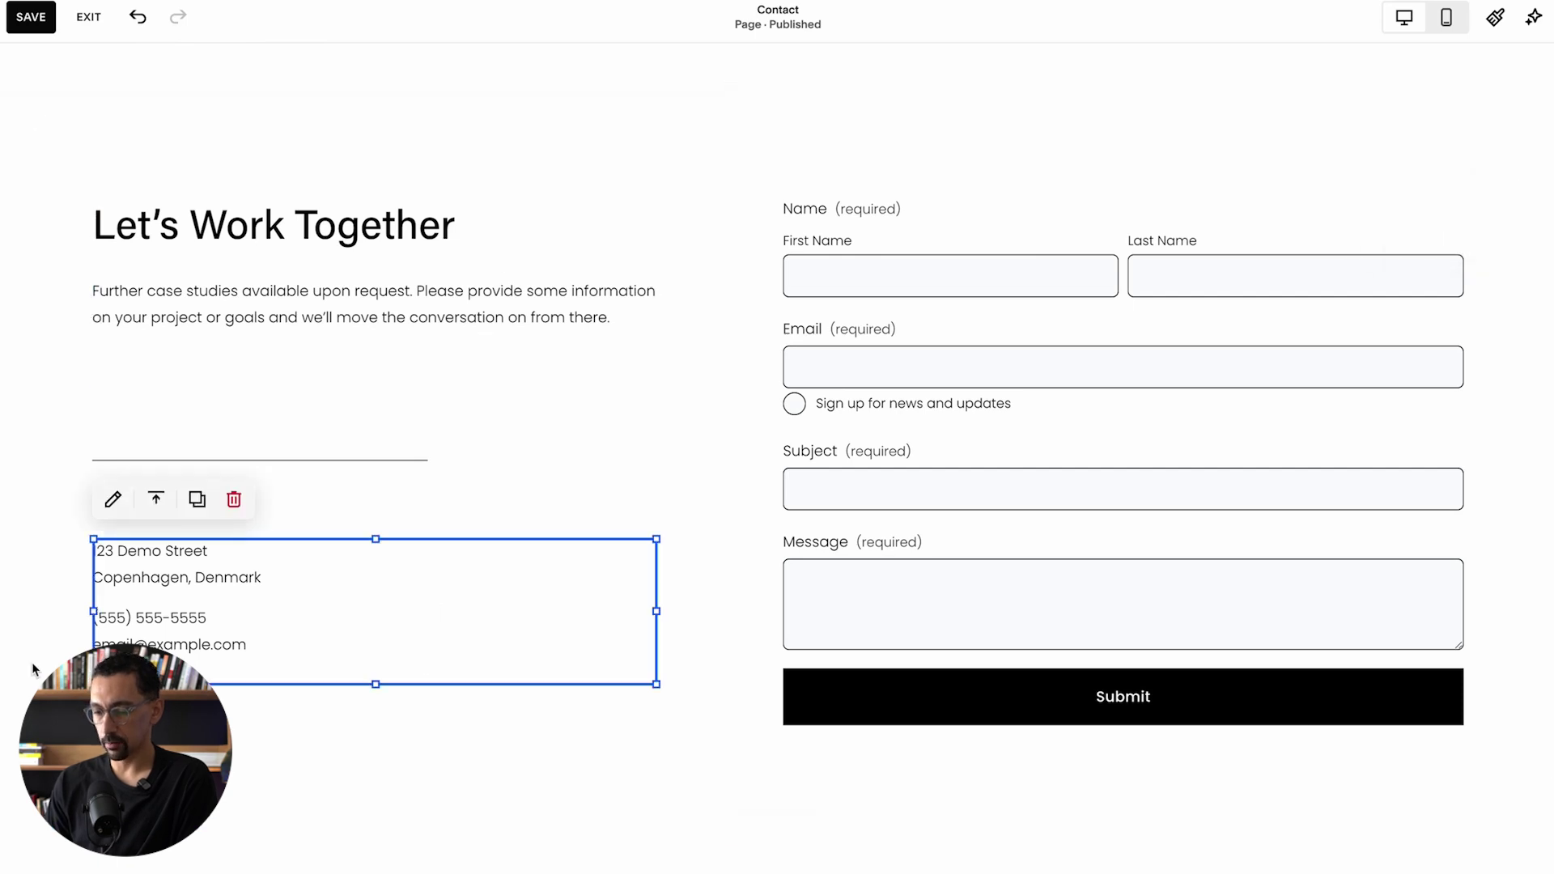
drag(45, 729, 357, 195)
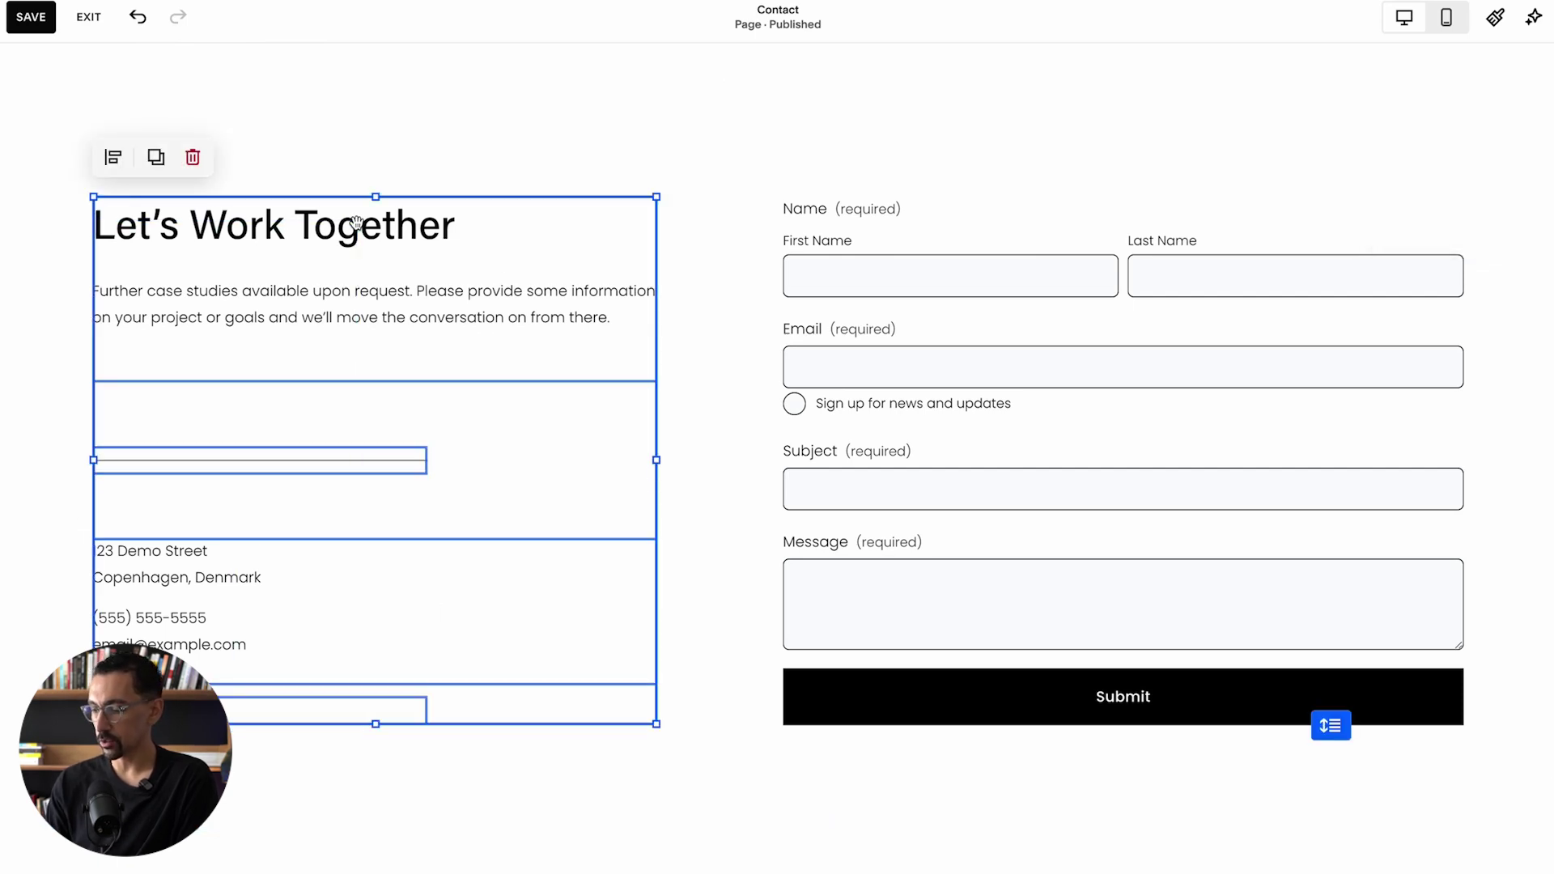
key(Delete)
Step: Centre the contact form in the section and review its Form Name and Storage settings
drag(980, 311, 644, 310)
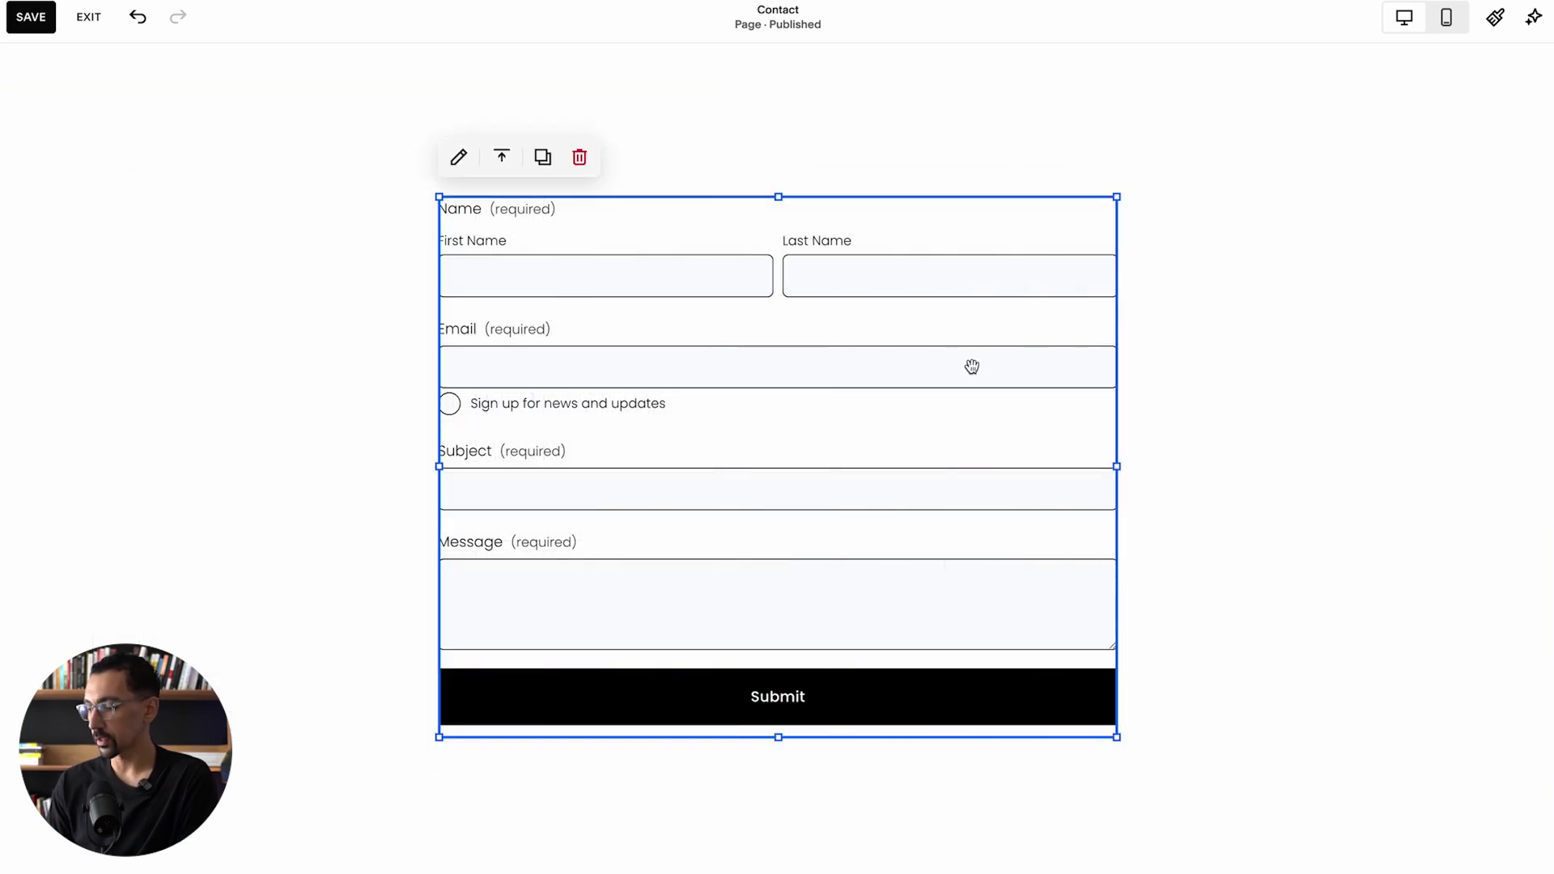
drag(998, 378, 998, 378)
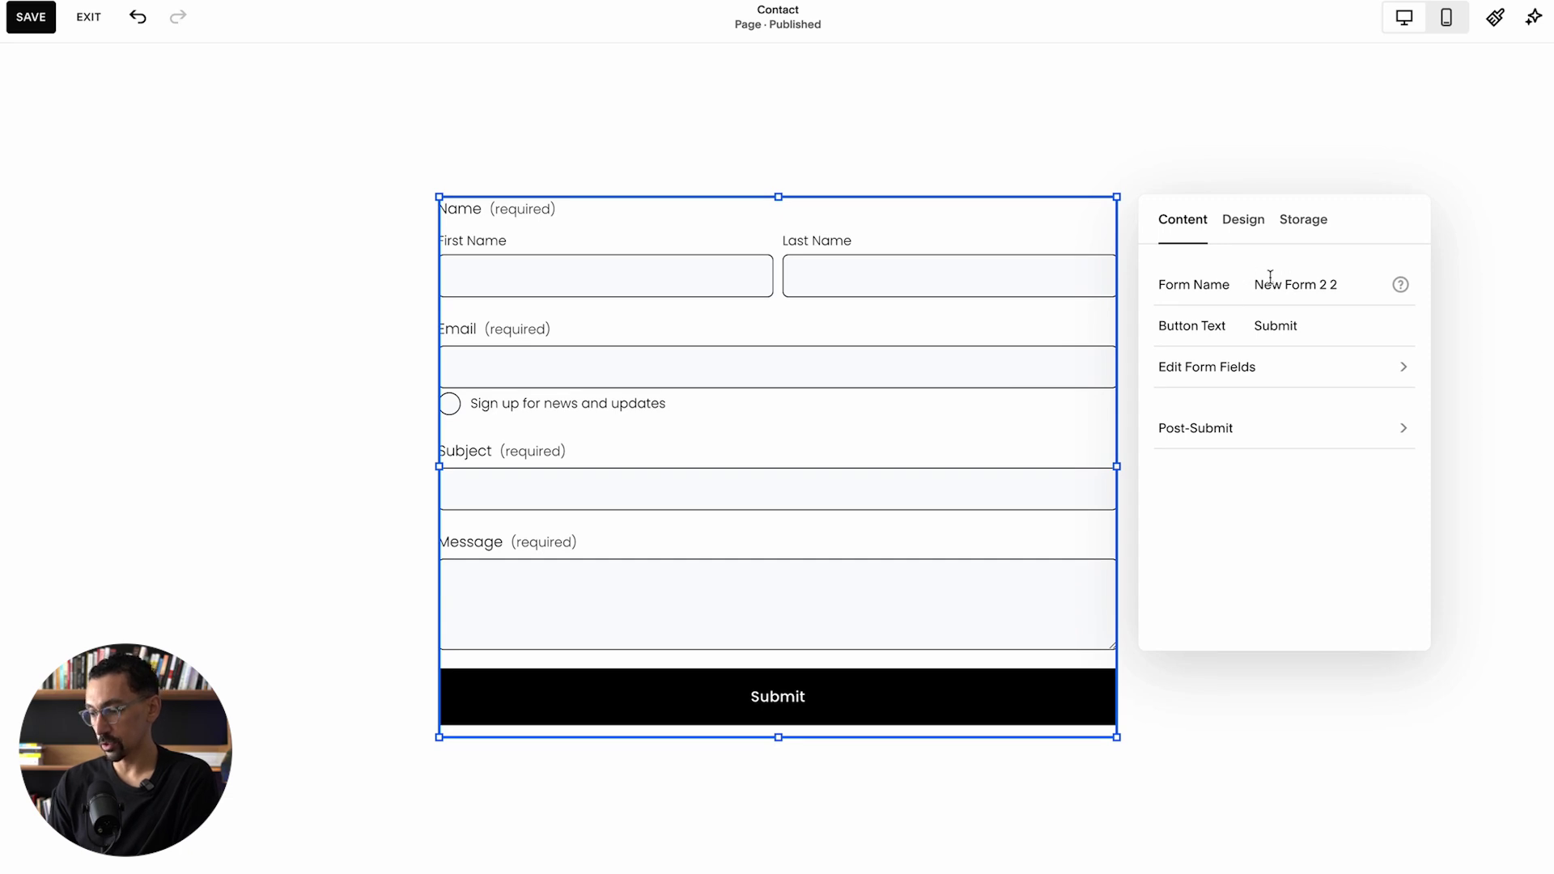
double_click(1334, 284)
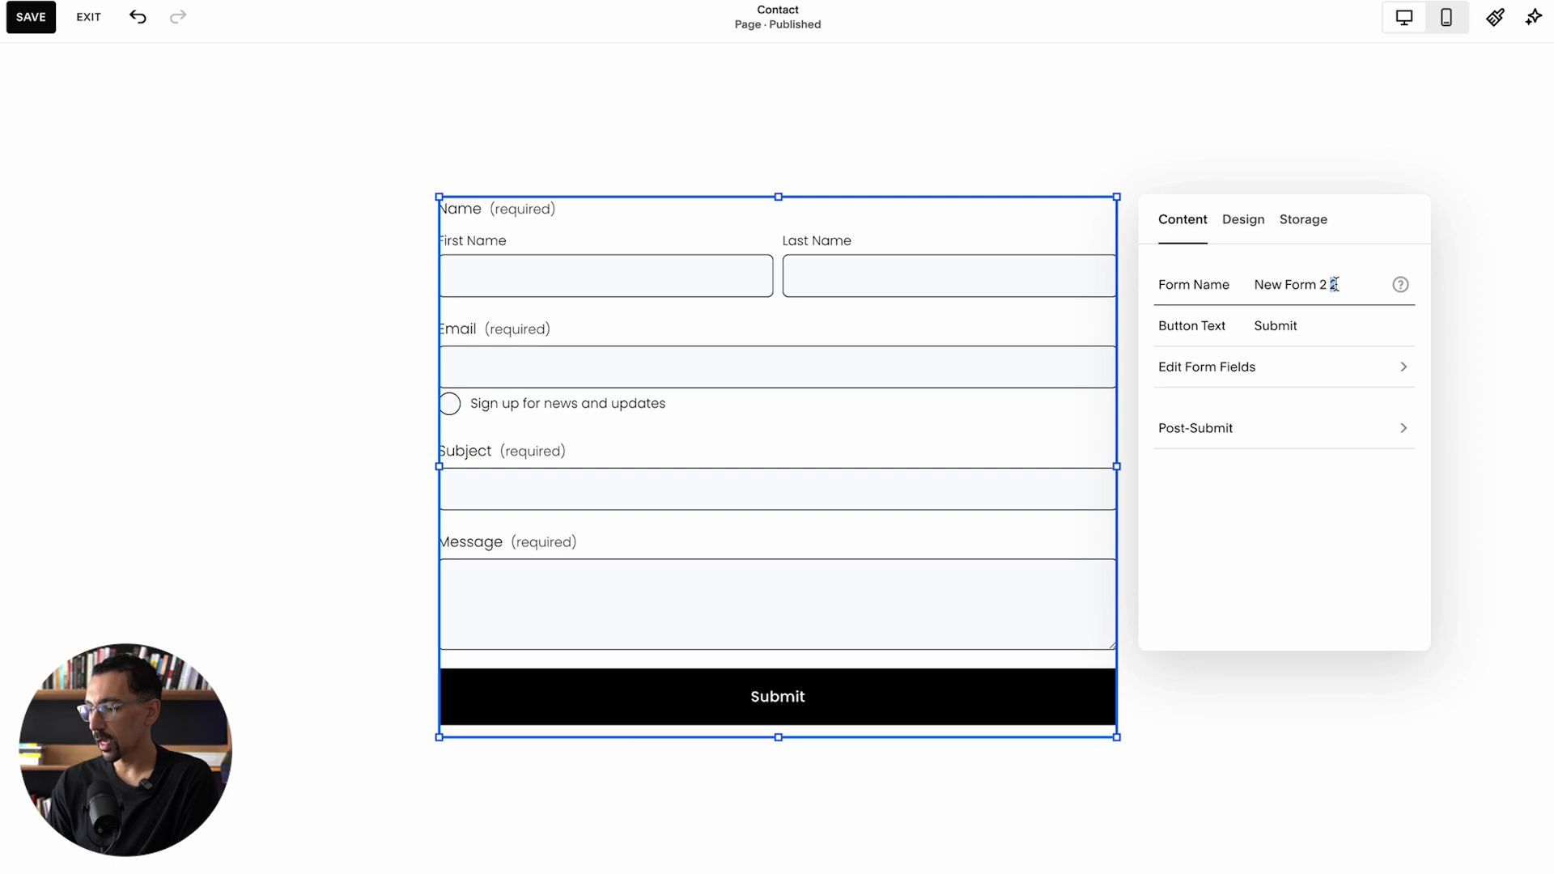
click(1303, 220)
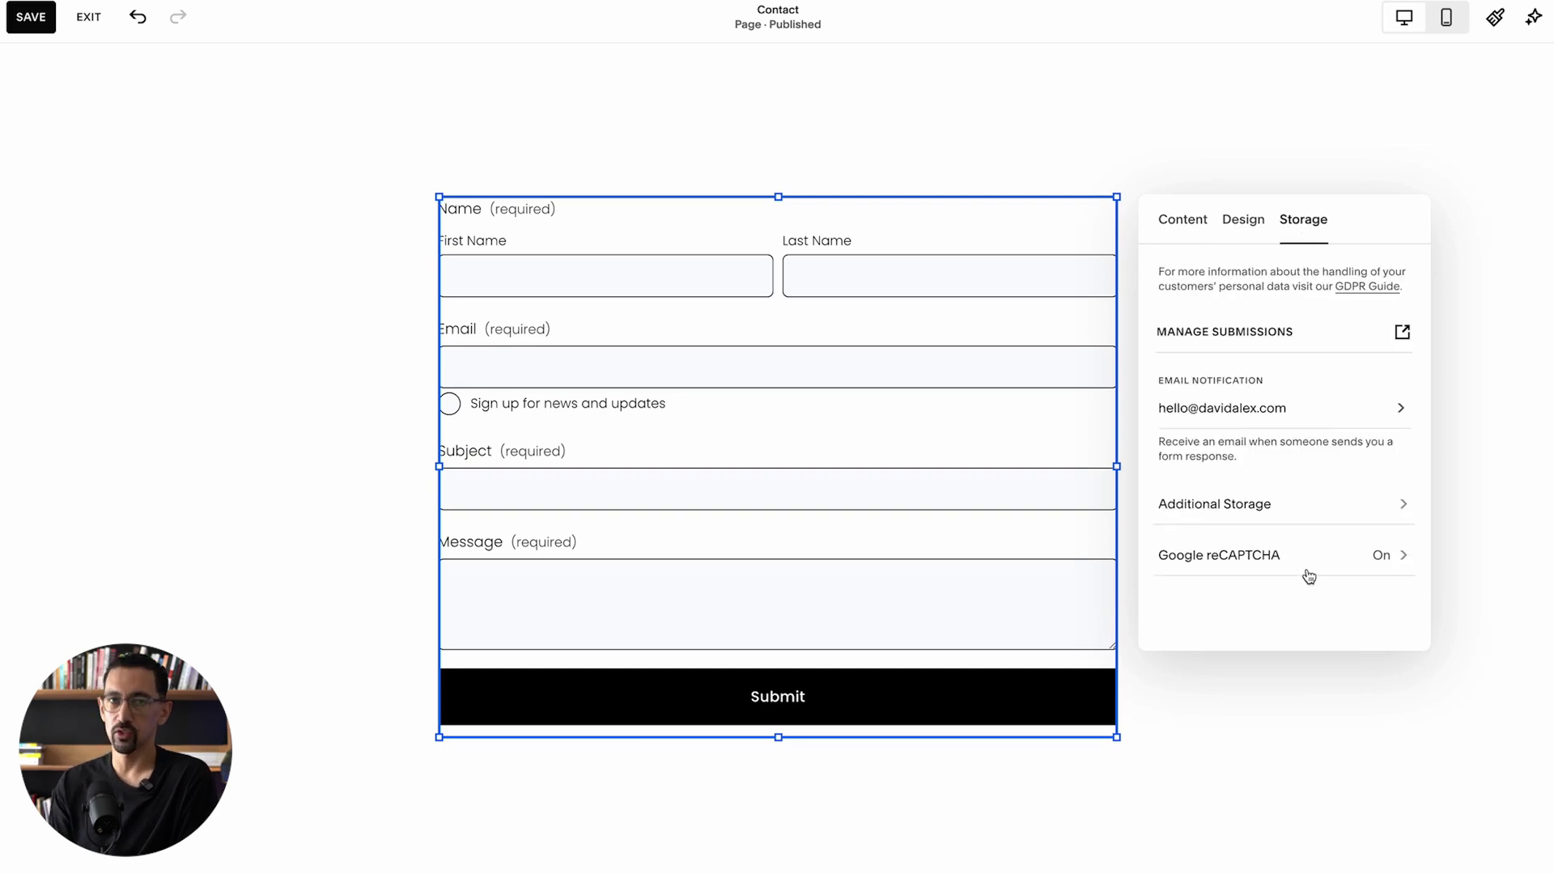